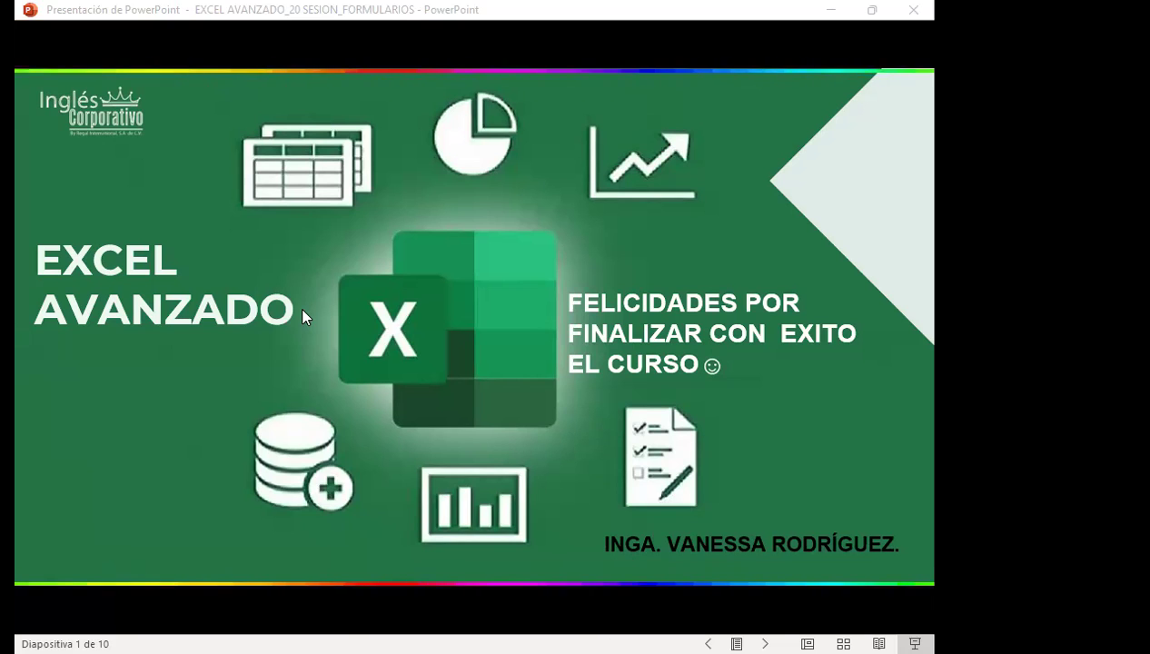
- Bring up the EXCEL AVANZADO_20 SESION_FORMULARIOS deck on its title slide, 1 of 10
click(232, 71)
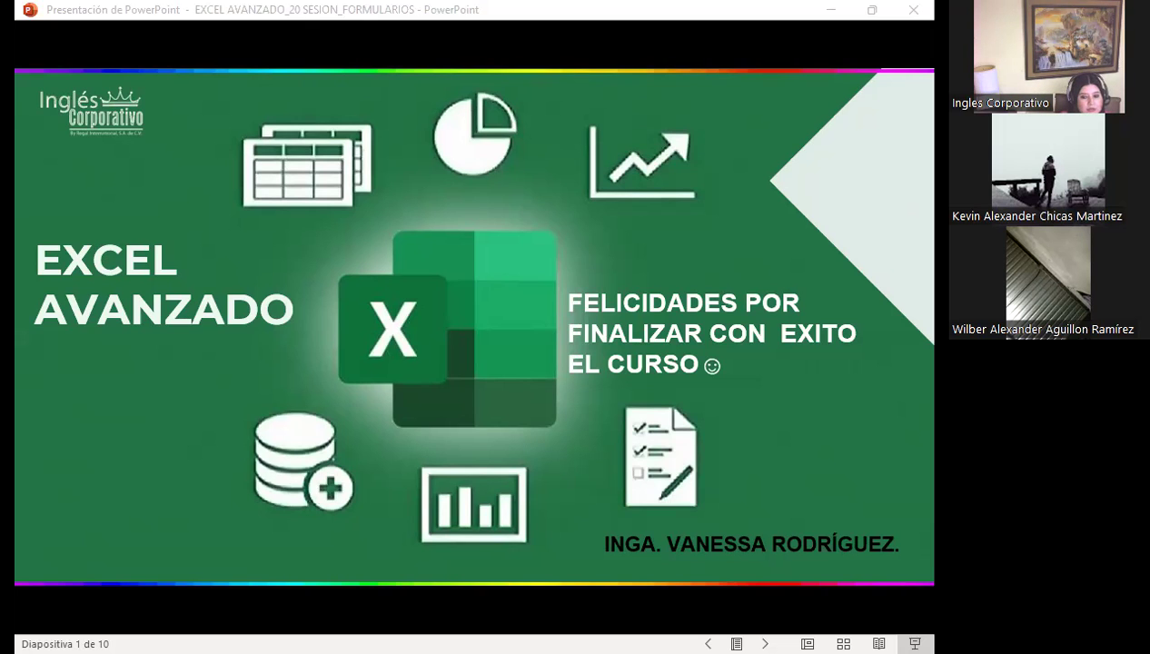
- Switch from PowerPoint to the EXCEL AVANZADO course page in the browser
key(alt+Tab)
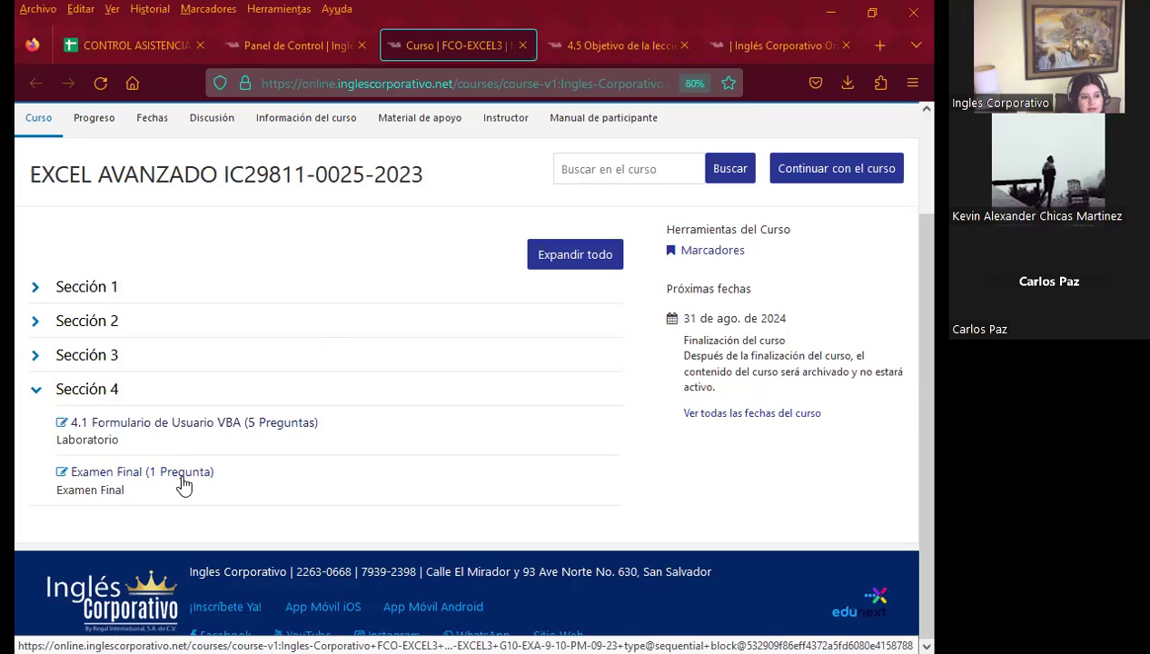
- Open lesson 4.5 and read through its VBA code and REGISTRO PROVEEDOR form
click(587, 42)
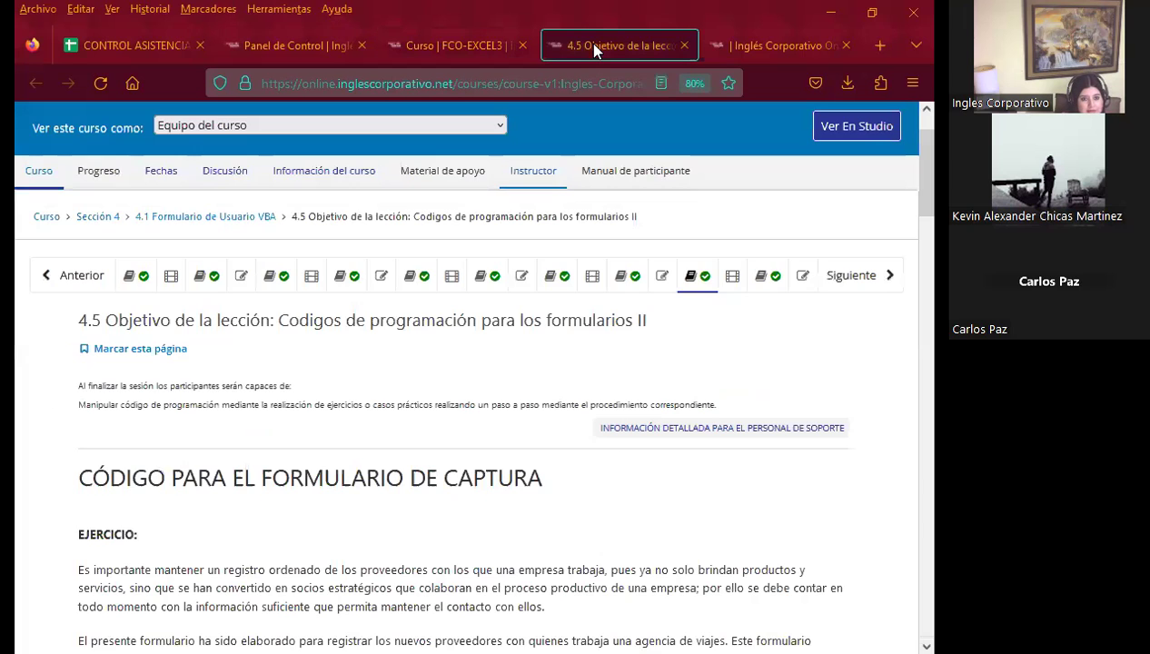
scroll(427, 395, down, 3)
scroll(408, 391, down, 3)
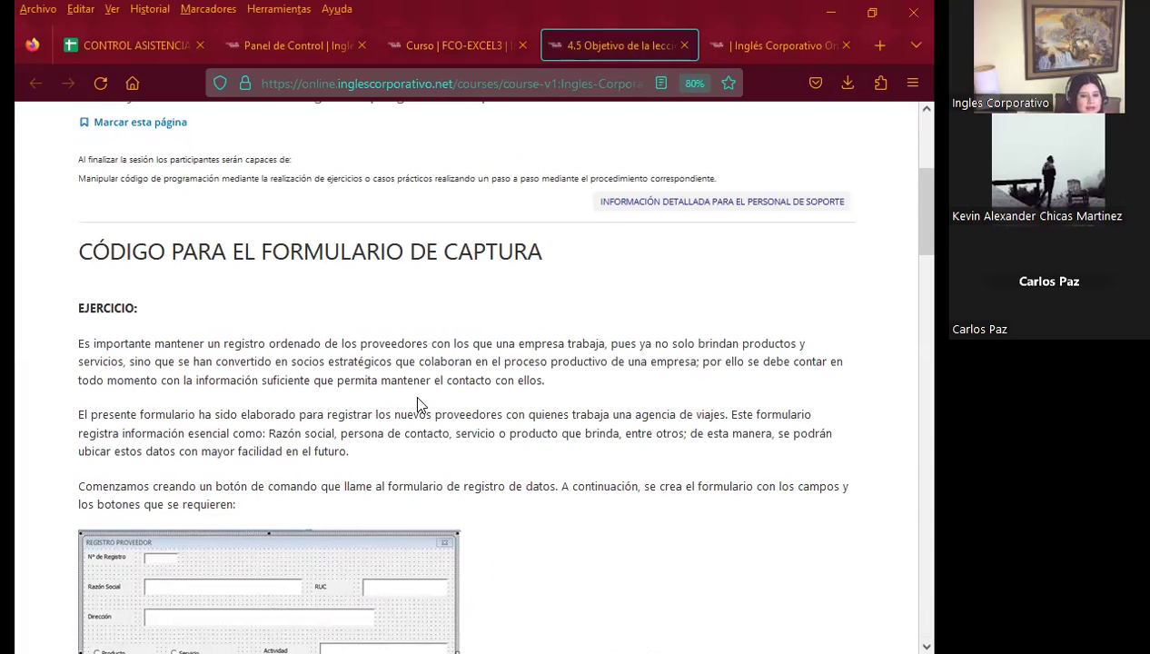
scroll(445, 374, down, 3)
scroll(484, 363, up, 3)
scroll(478, 342, up, 3)
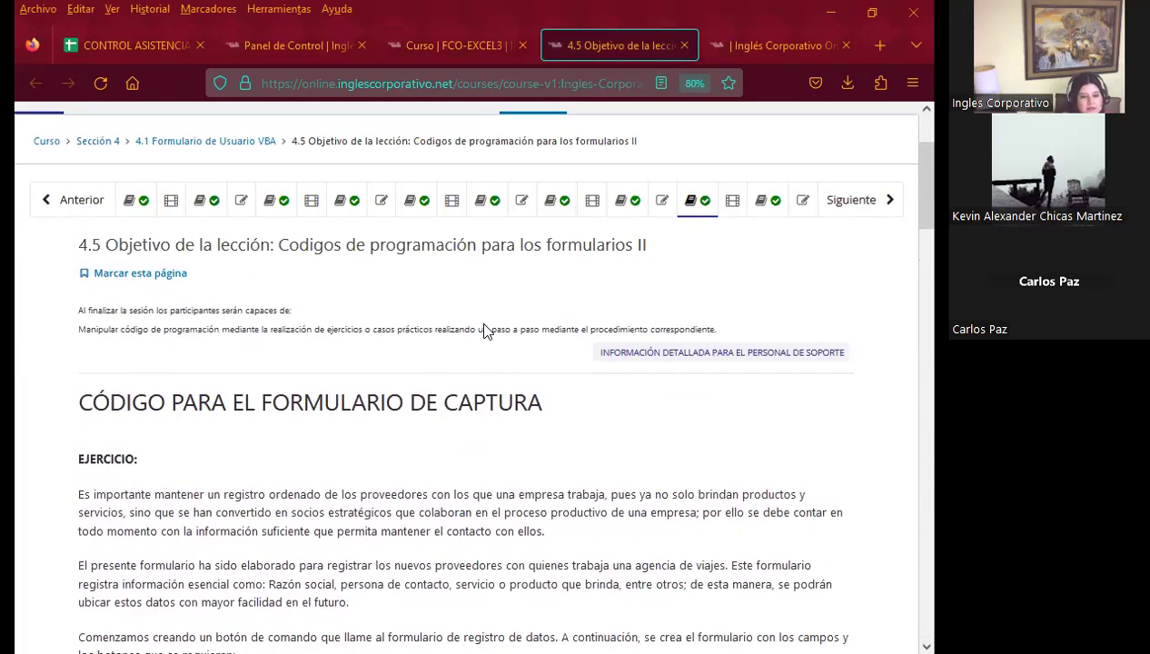
scroll(484, 330, down, 2)
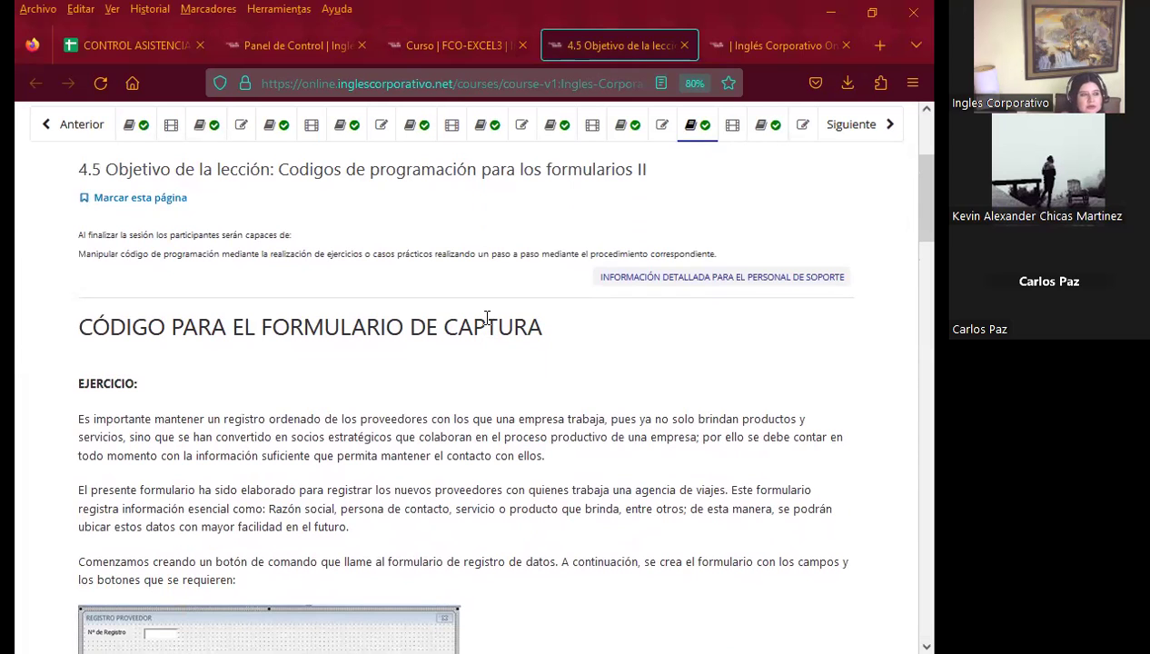
scroll(462, 372, down, 4)
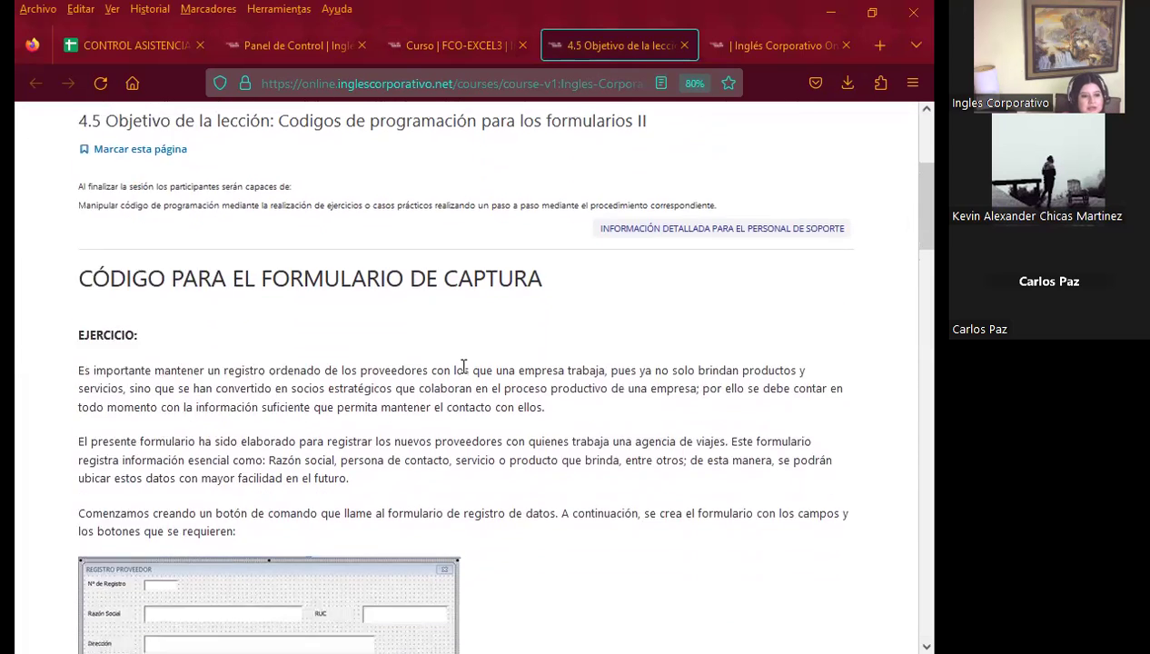
scroll(462, 372, down, 5)
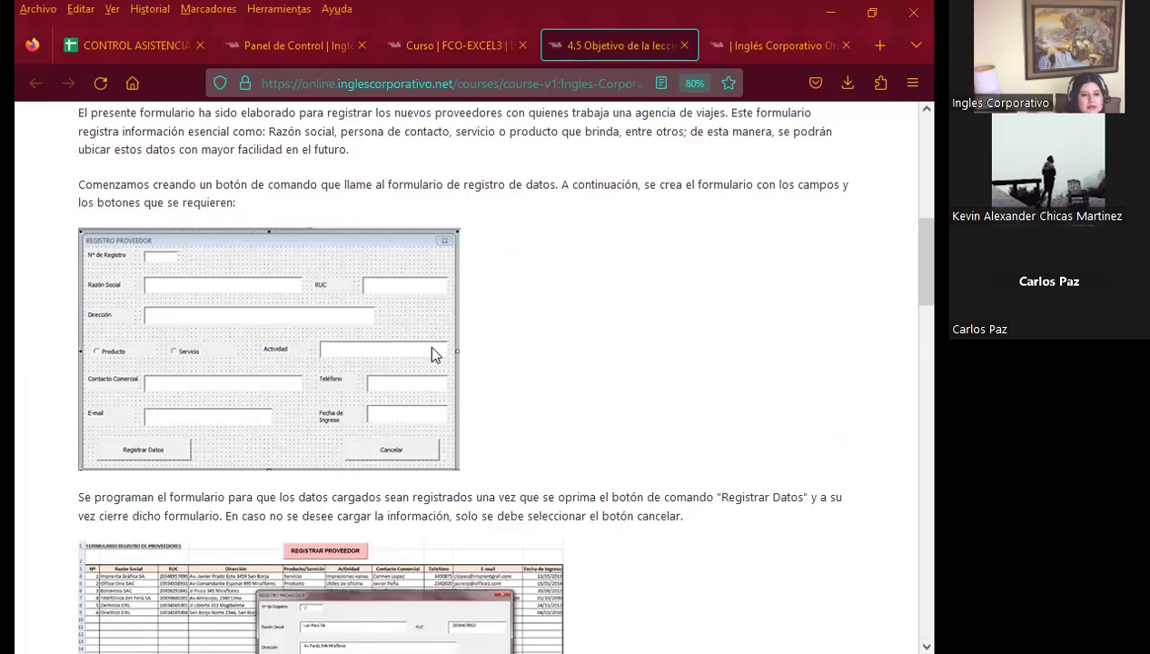
scroll(431, 354, down, 5)
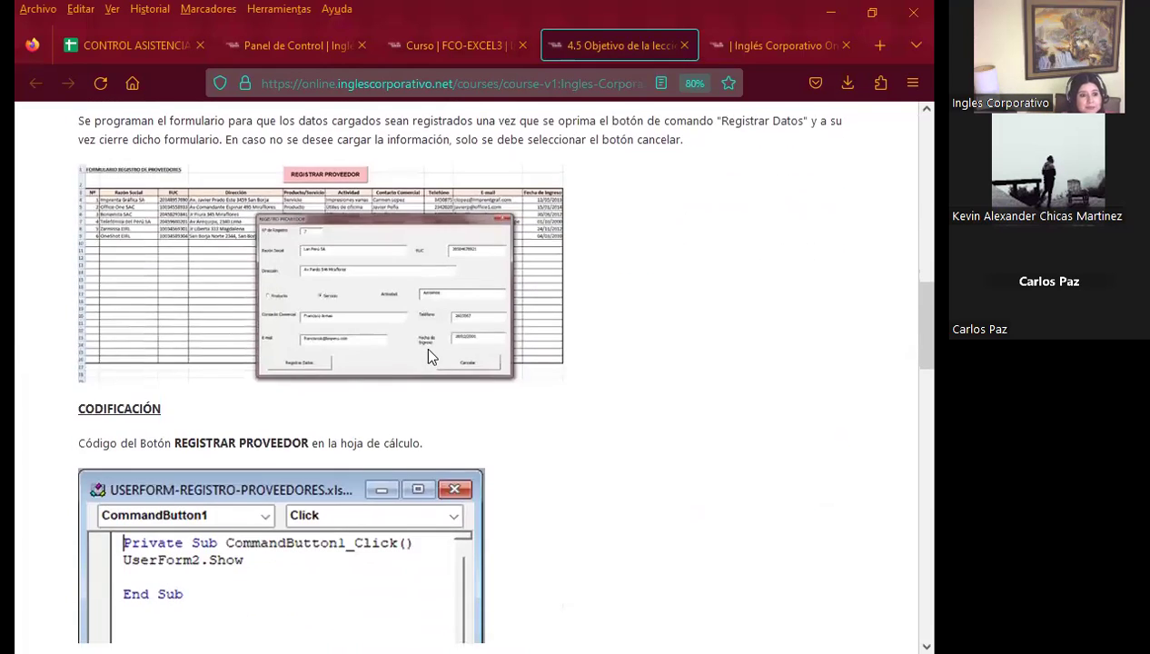
scroll(431, 356, up, 4)
scroll(364, 282, down, 5)
scroll(380, 321, down, 3)
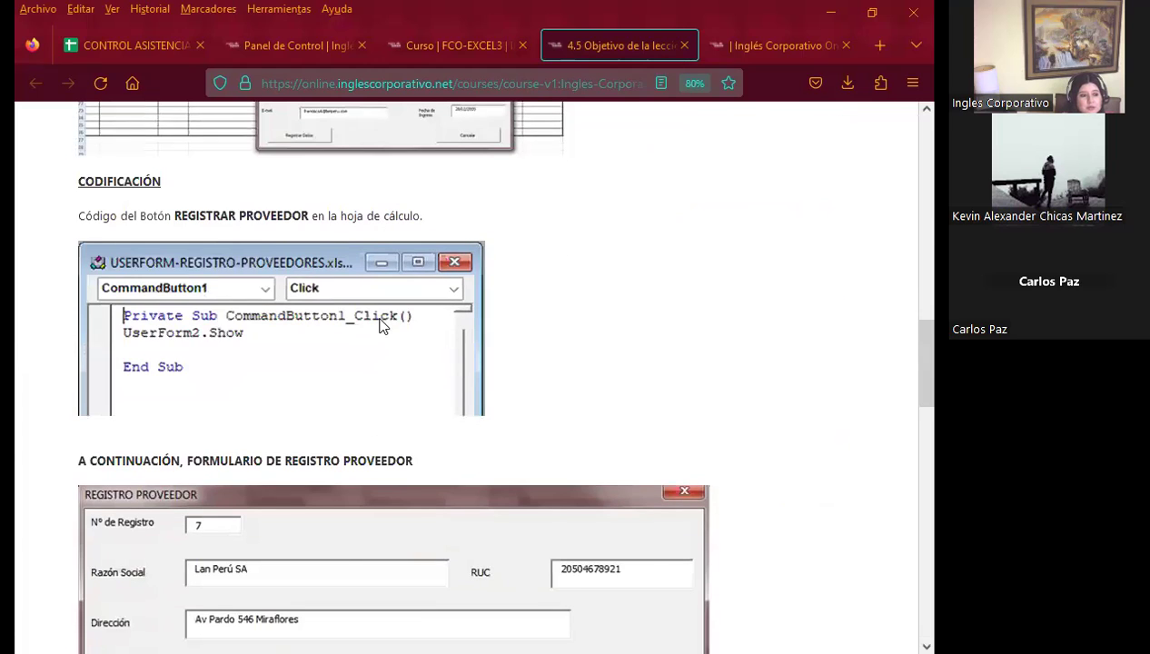
scroll(303, 326, down, 1)
scroll(406, 427, down, 7)
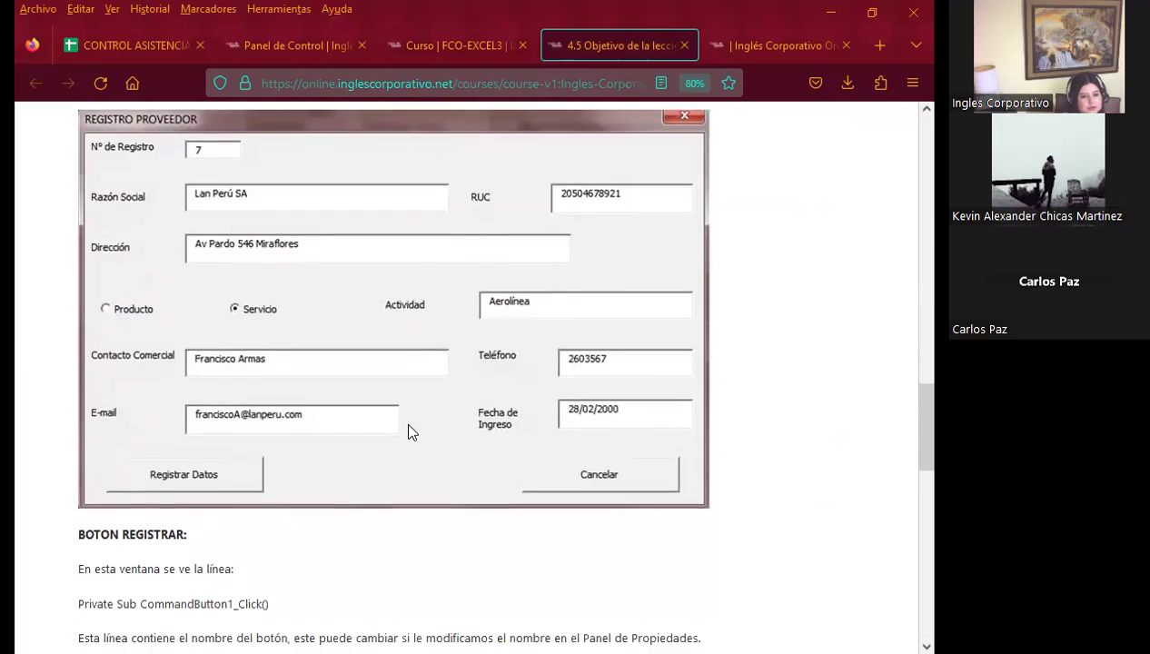
scroll(383, 326, down, 2)
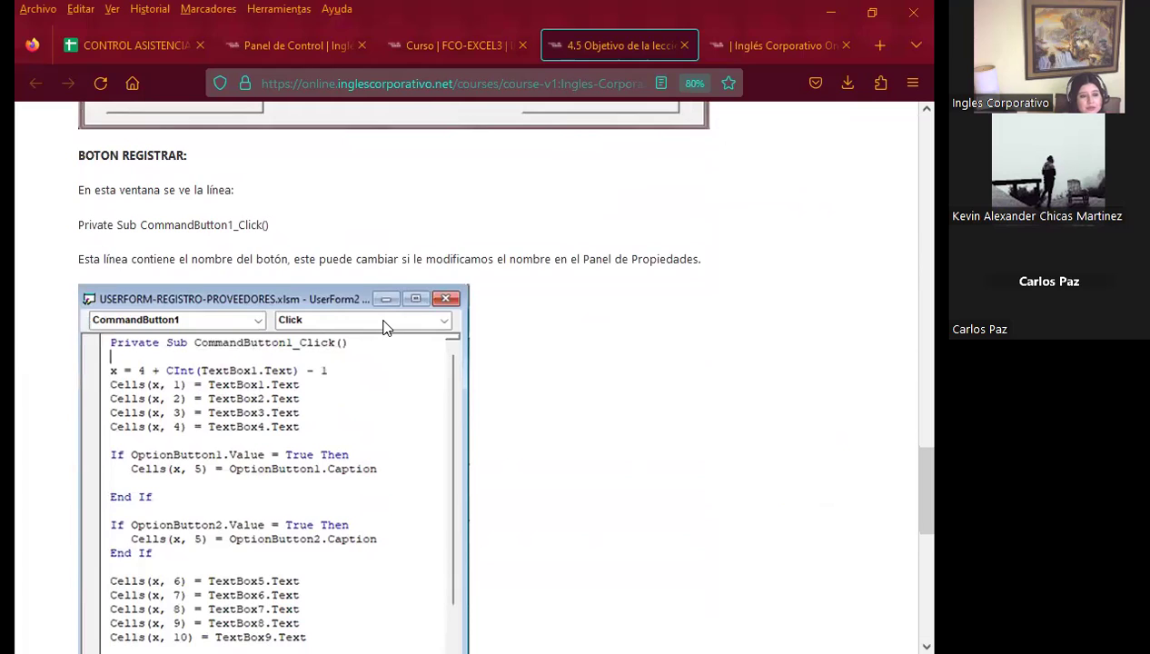
scroll(386, 326, down, 1)
scroll(328, 251, down, 1)
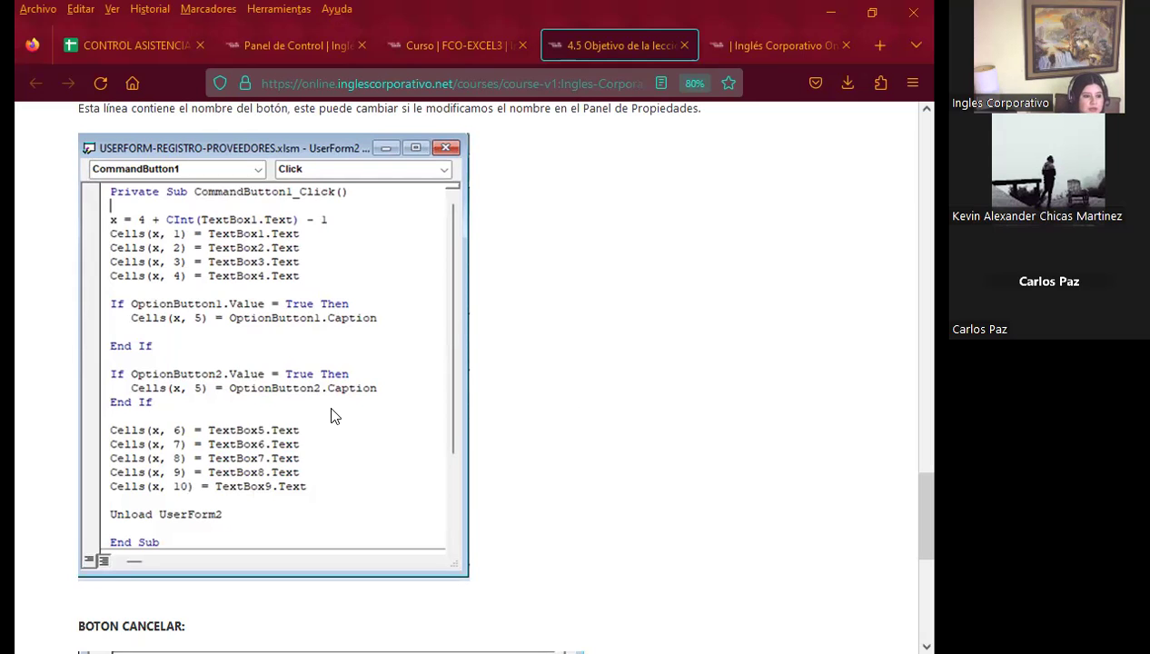
- Scroll back to the top of lesson 4.5
scroll(562, 413, up, 1)
scroll(556, 405, up, 3)
scroll(557, 405, up, 3)
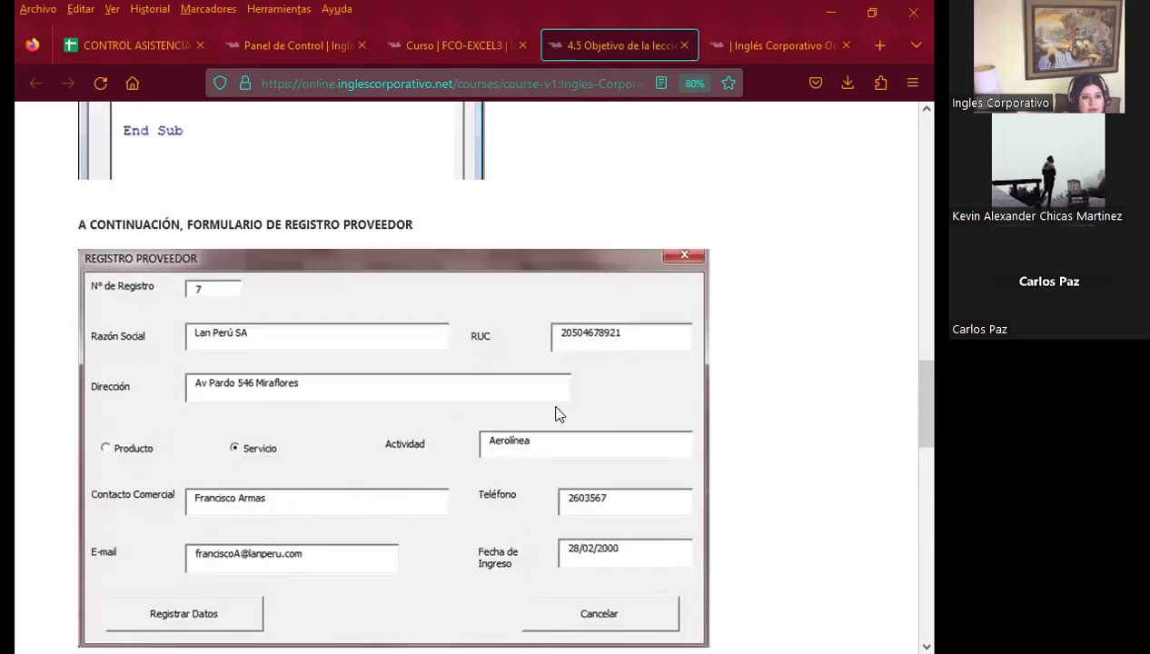
scroll(557, 405, up, 3)
scroll(557, 405, up, 3)
scroll(556, 384, up, 5)
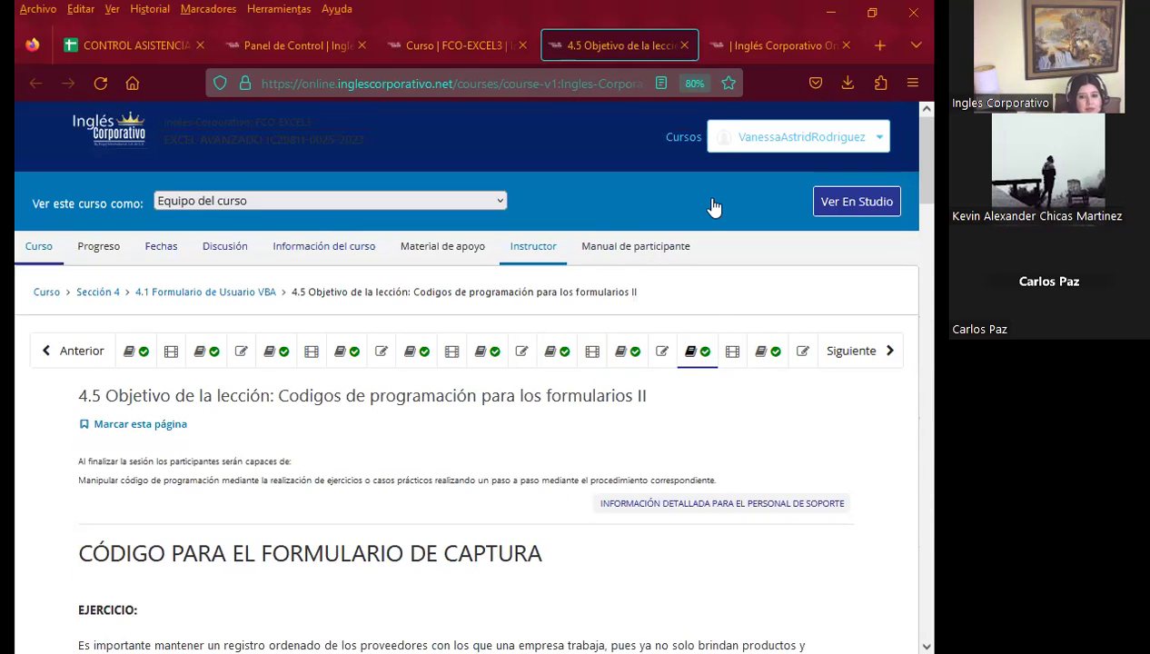
- Go to 'Foro de discusión y preguntas clase #20' and view the posted question
click(768, 351)
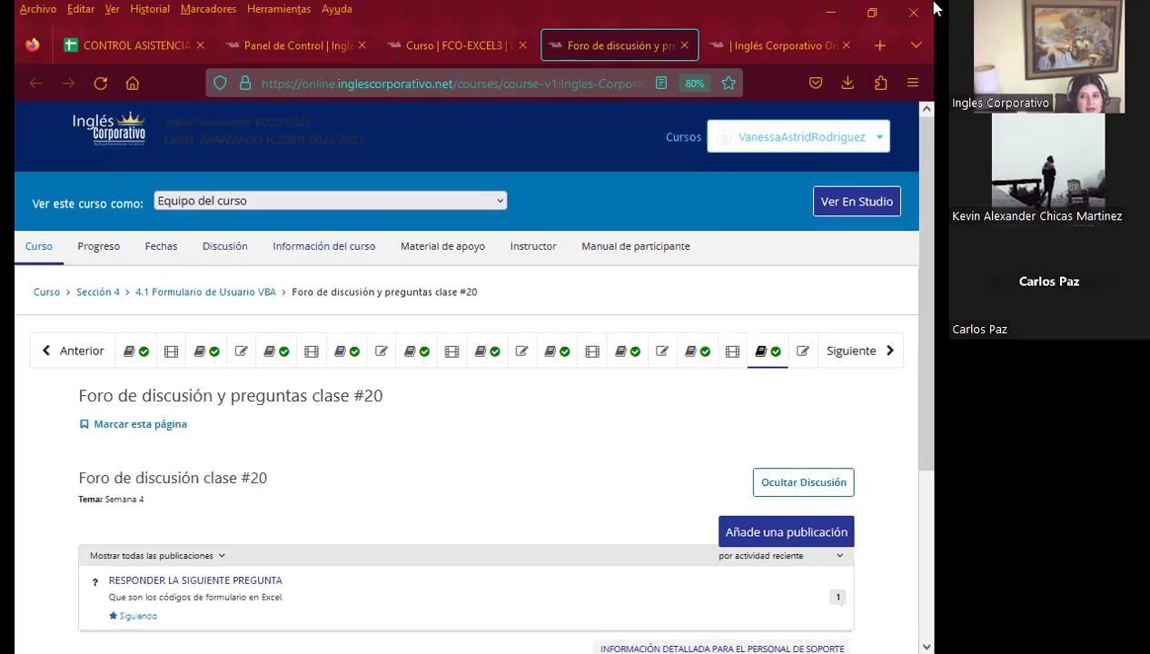
scroll(392, 356, down, 3)
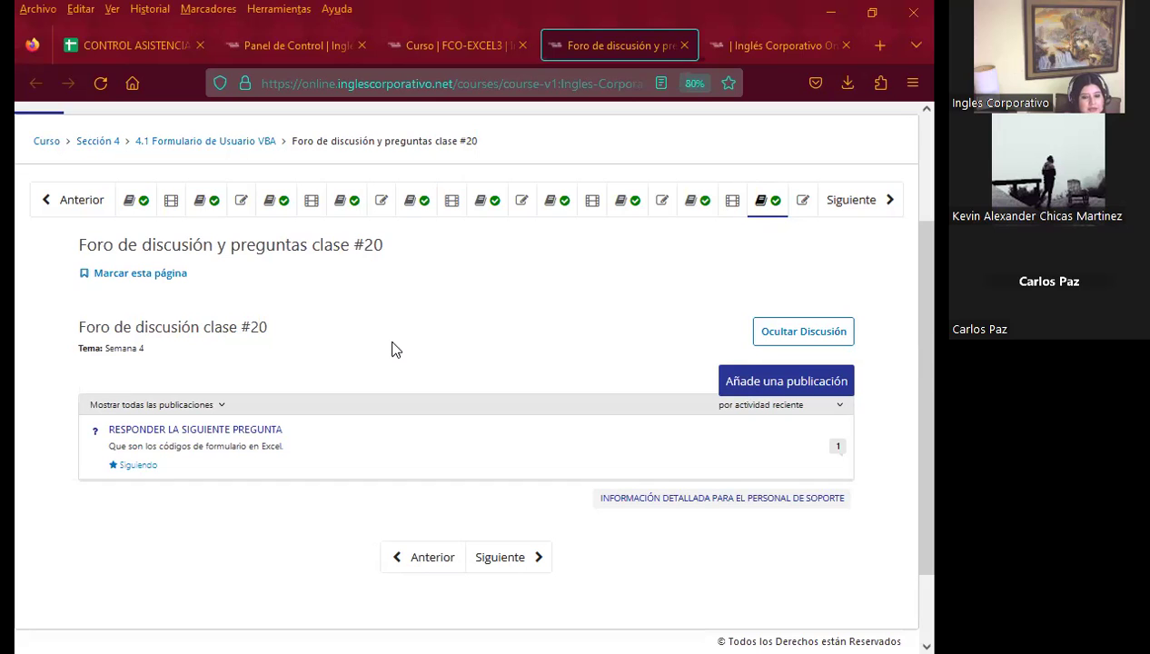
- Look over the Libro de Calificaciones, then return to the class #20 forum page
click(854, 52)
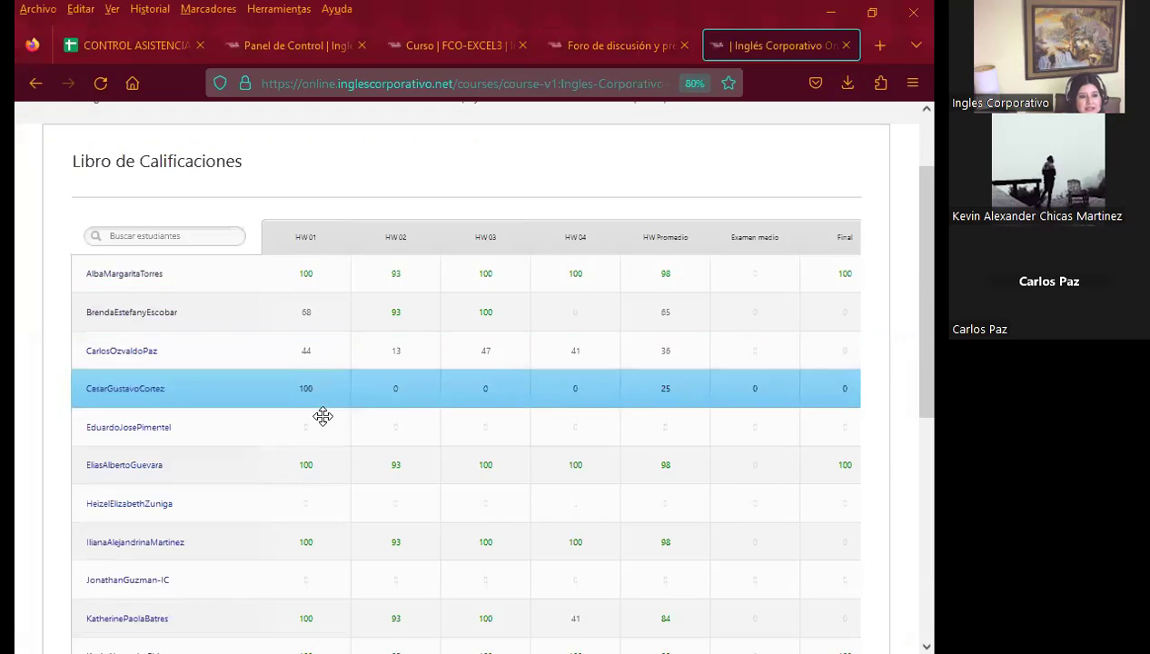
scroll(323, 416, down, 3)
scroll(324, 411, down, 3)
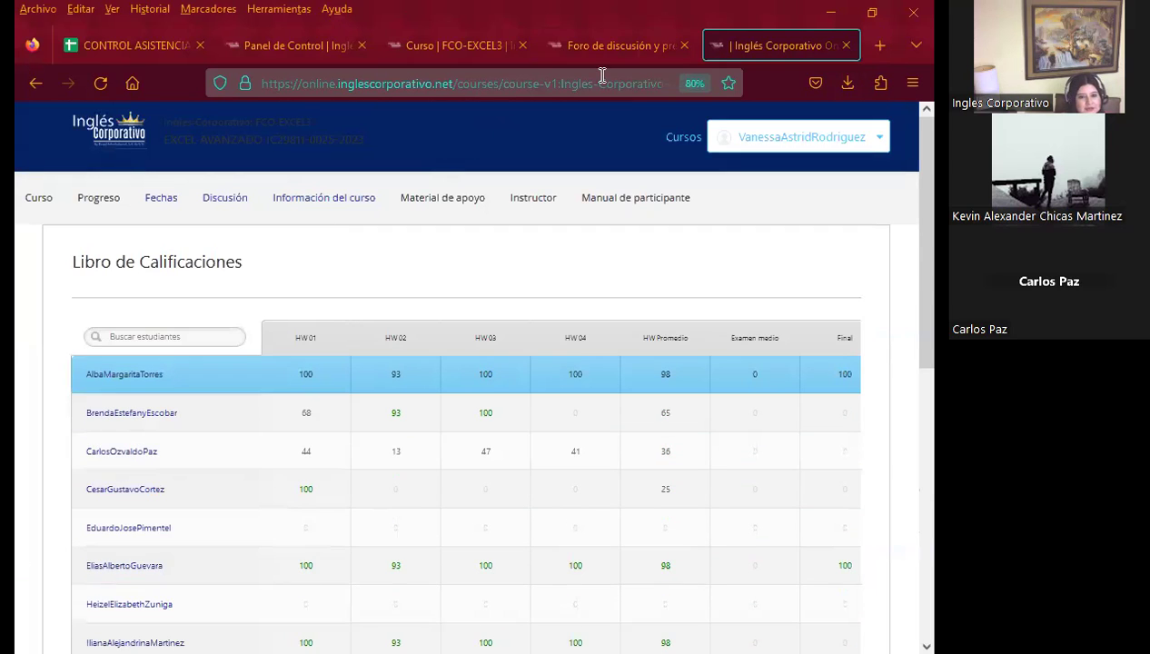
click(615, 50)
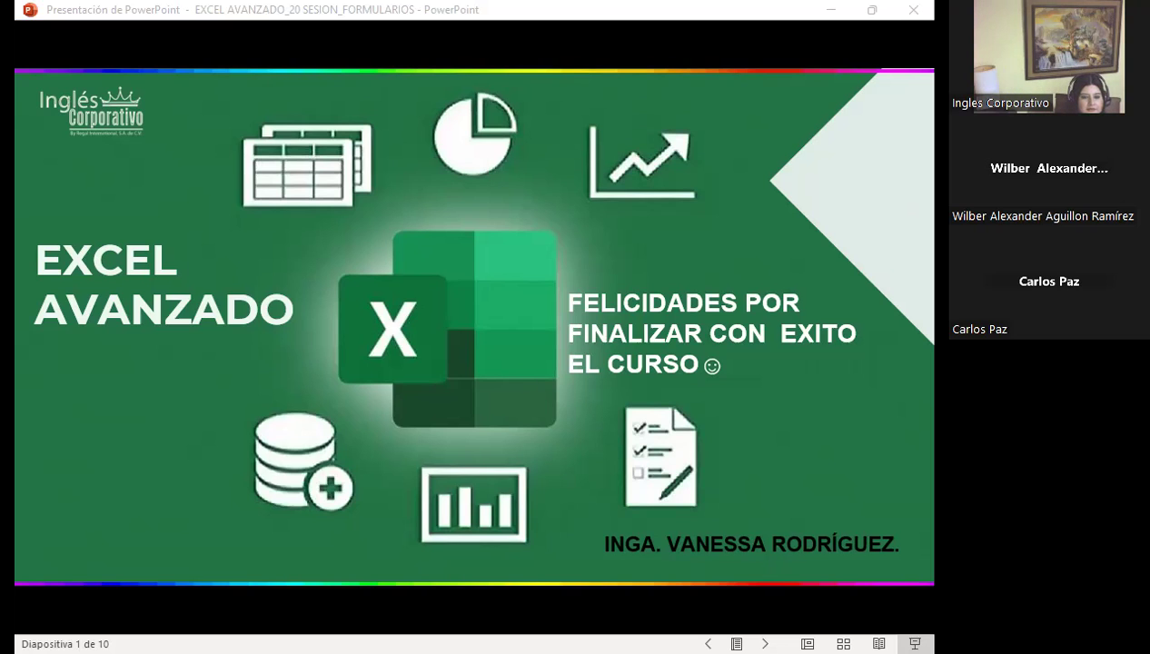
- Advance the slideshow from the title slide to the AGENDA slide
click(519, 376)
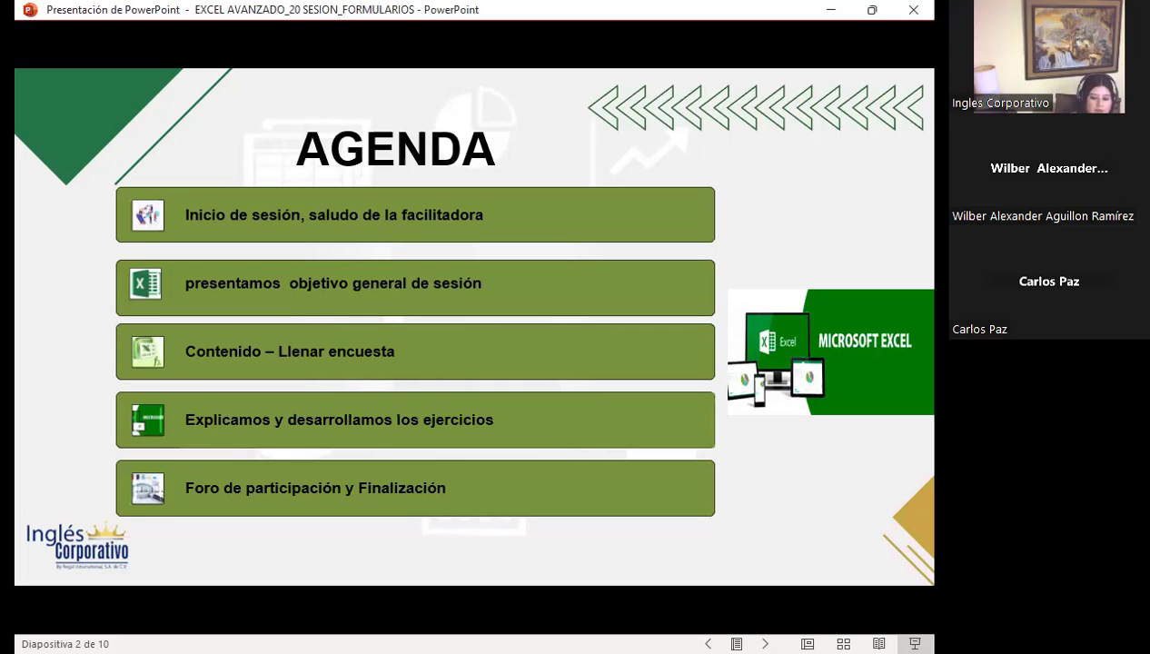
- Advance to slide 3, OBJETIVO DE SESIÓN
click(688, 348)
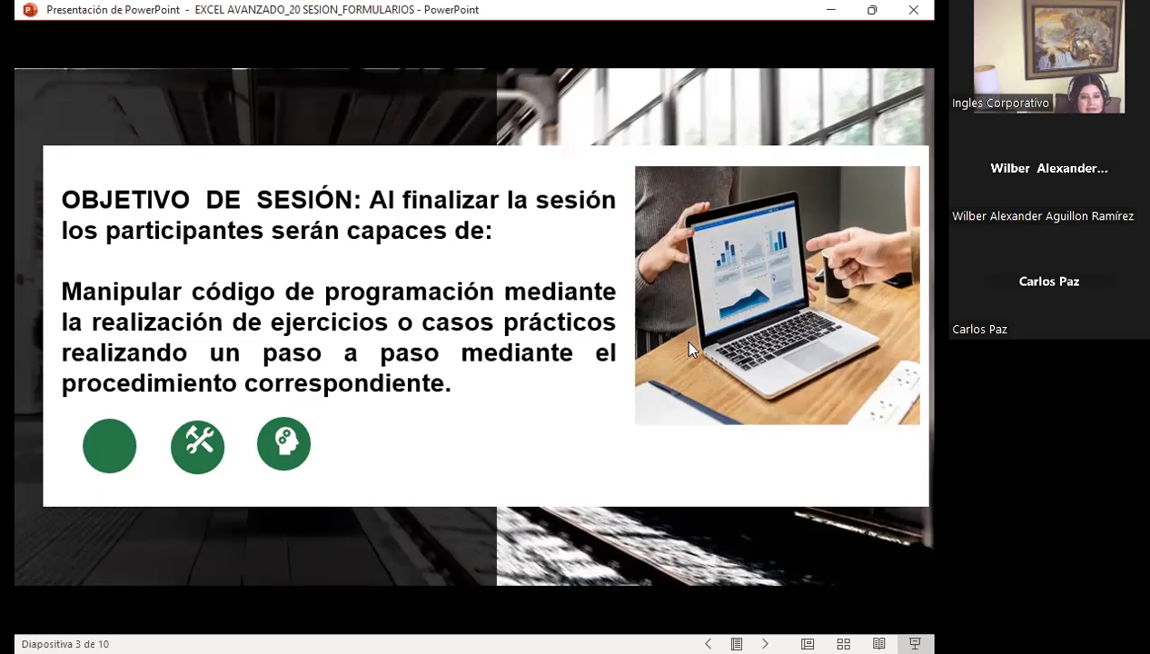
- Advance to slide 4, 'Propiedades del formulario'
click(689, 348)
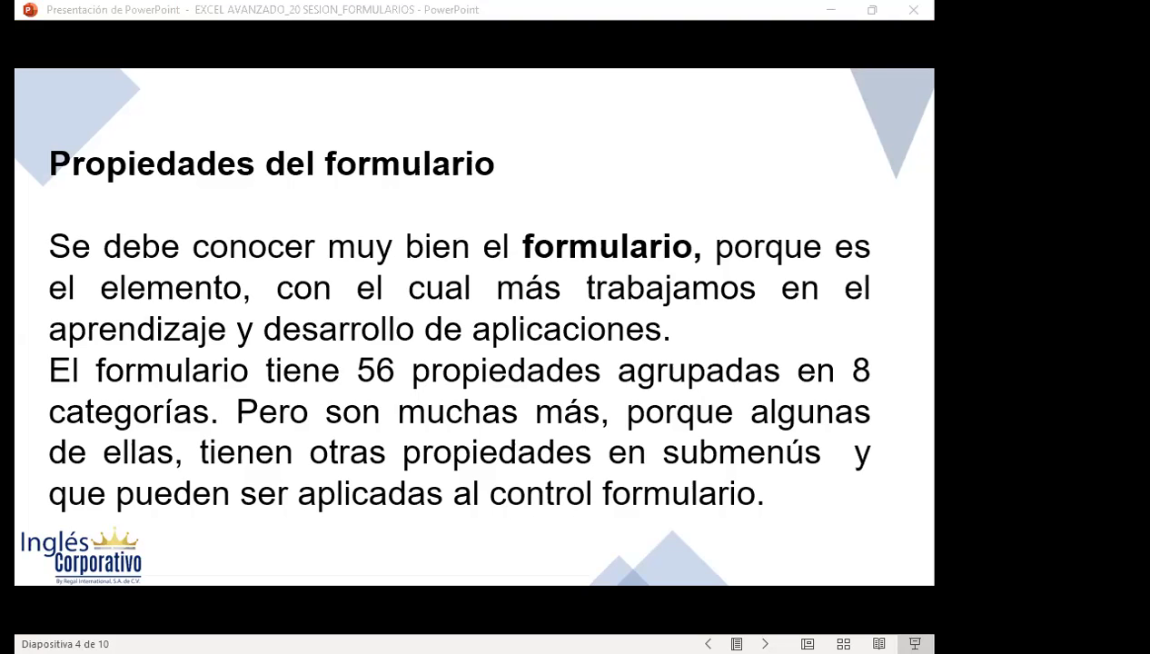
- Advance to slide 5, 'Formulario de captura de datos en Excel'
click(699, 472)
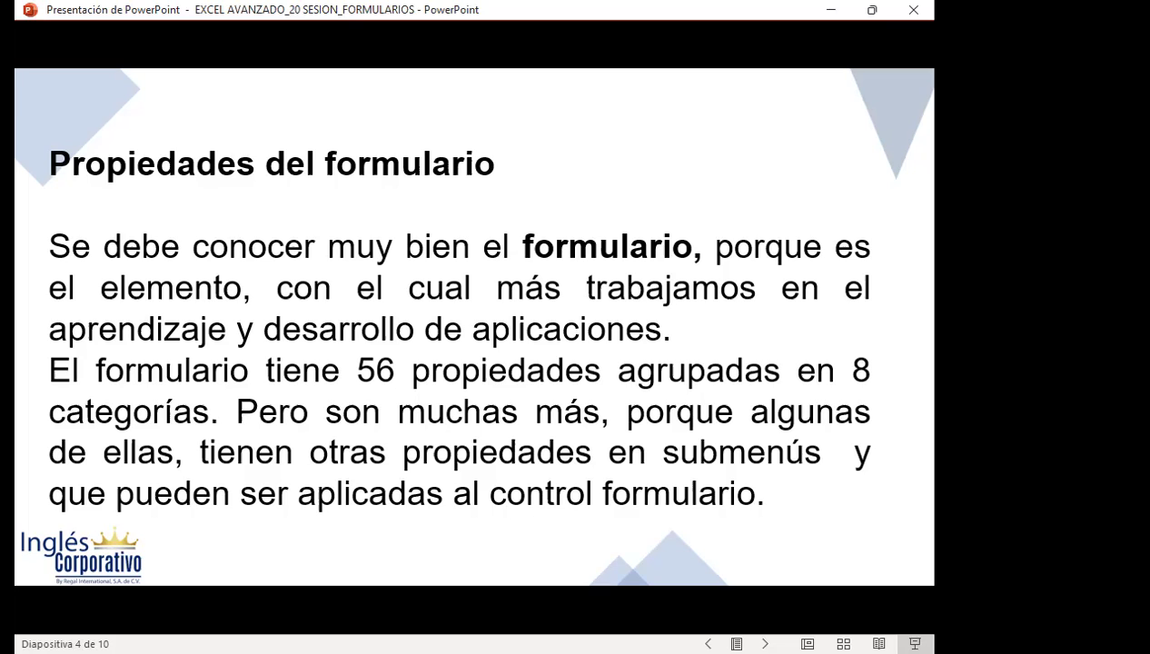
key(Right)
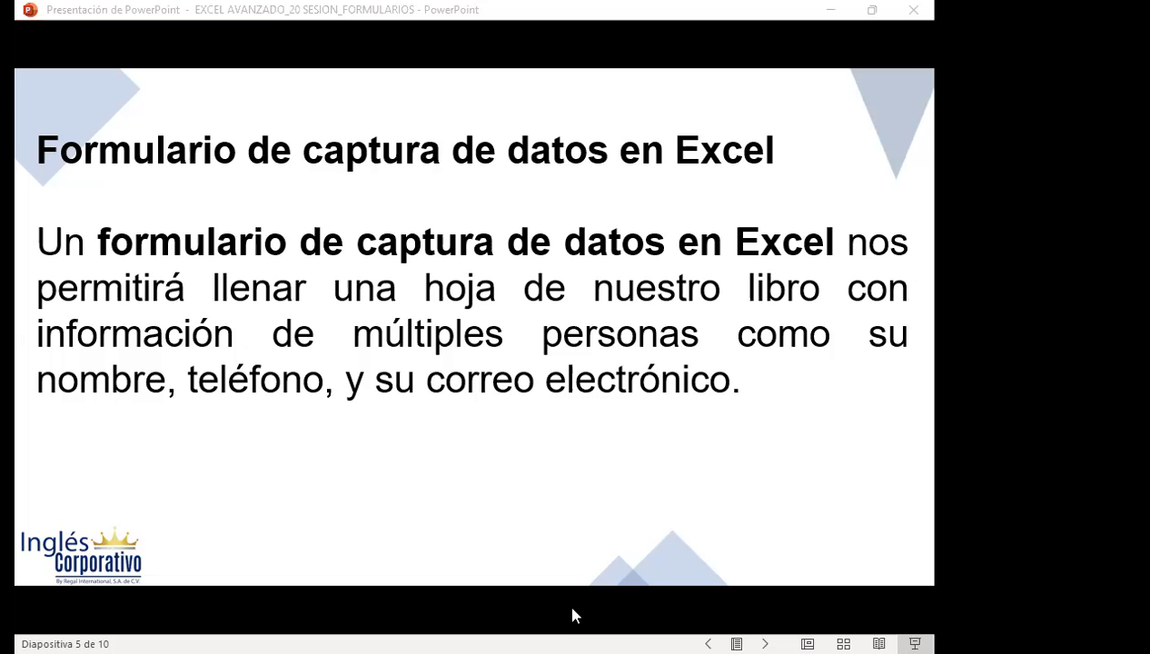
- Return to the Excel workbook's CHECK BOXES sheet
key(alt+Tab)
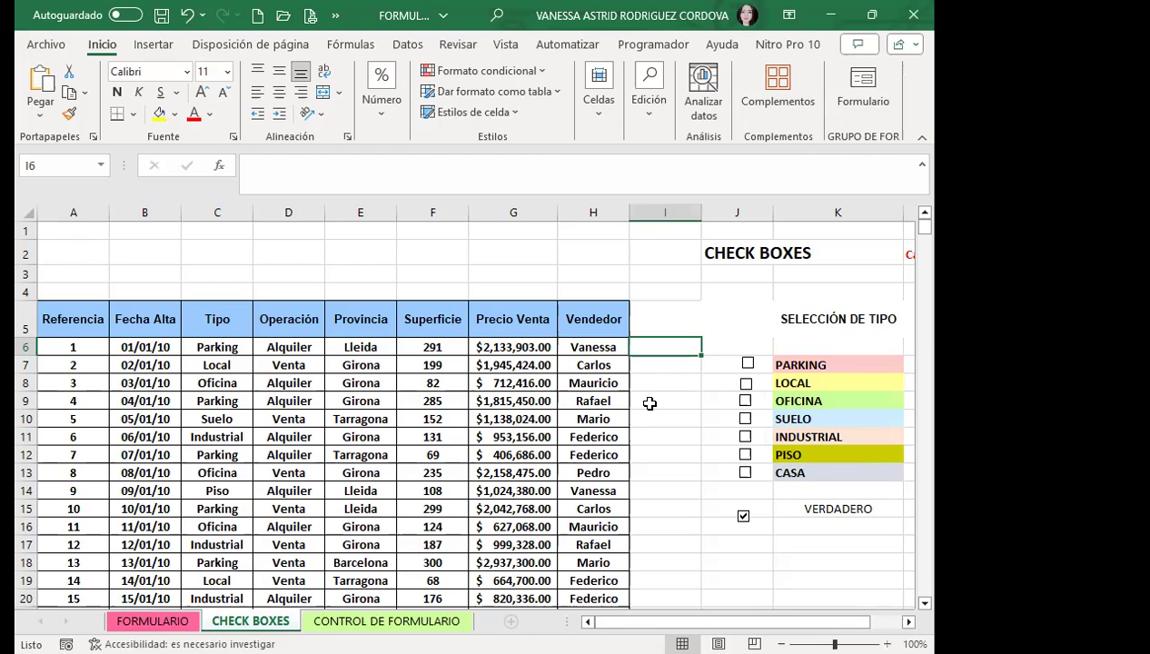
scroll(459, 473, down, 3)
scroll(459, 481, down, 6)
scroll(458, 484, down, 13)
scroll(458, 484, down, 9)
scroll(459, 484, down, 10)
scroll(458, 484, down, 14)
scroll(459, 484, down, 13)
scroll(458, 484, down, 5)
scroll(458, 484, down, 13)
scroll(459, 481, down, 10)
scroll(459, 479, down, 7)
scroll(464, 470, down, 13)
scroll(464, 469, down, 9)
scroll(464, 468, down, 15)
scroll(465, 463, down, 10)
scroll(466, 459, down, 6)
scroll(466, 459, down, 20)
scroll(470, 452, down, 11)
scroll(474, 447, down, 10)
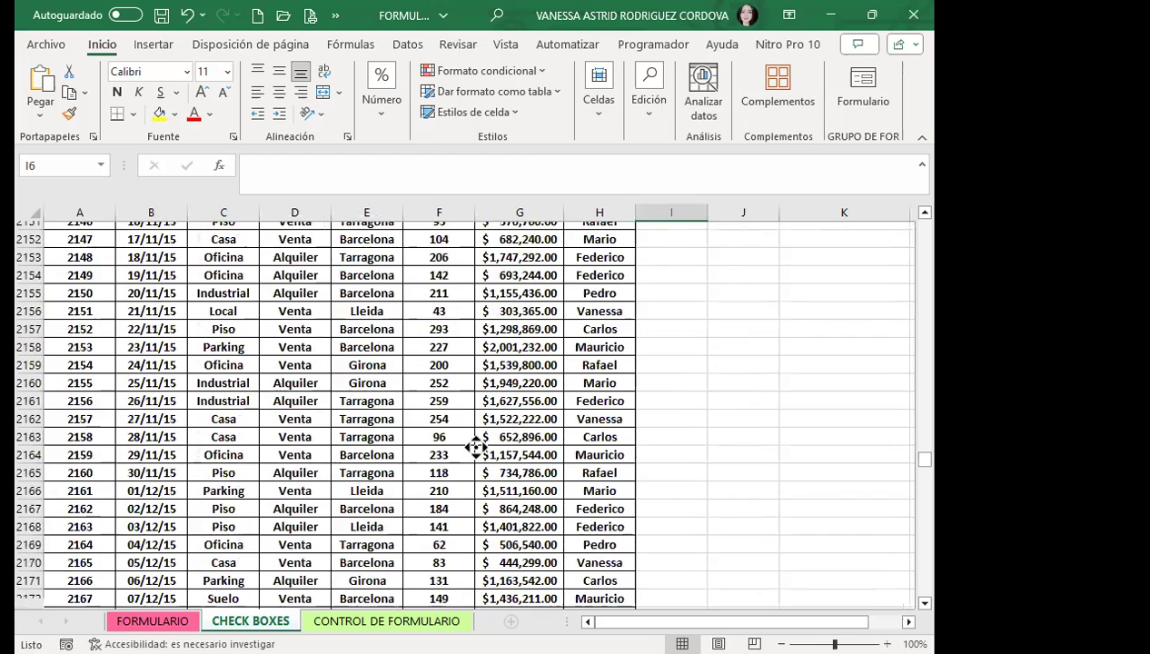
middle_click(476, 446)
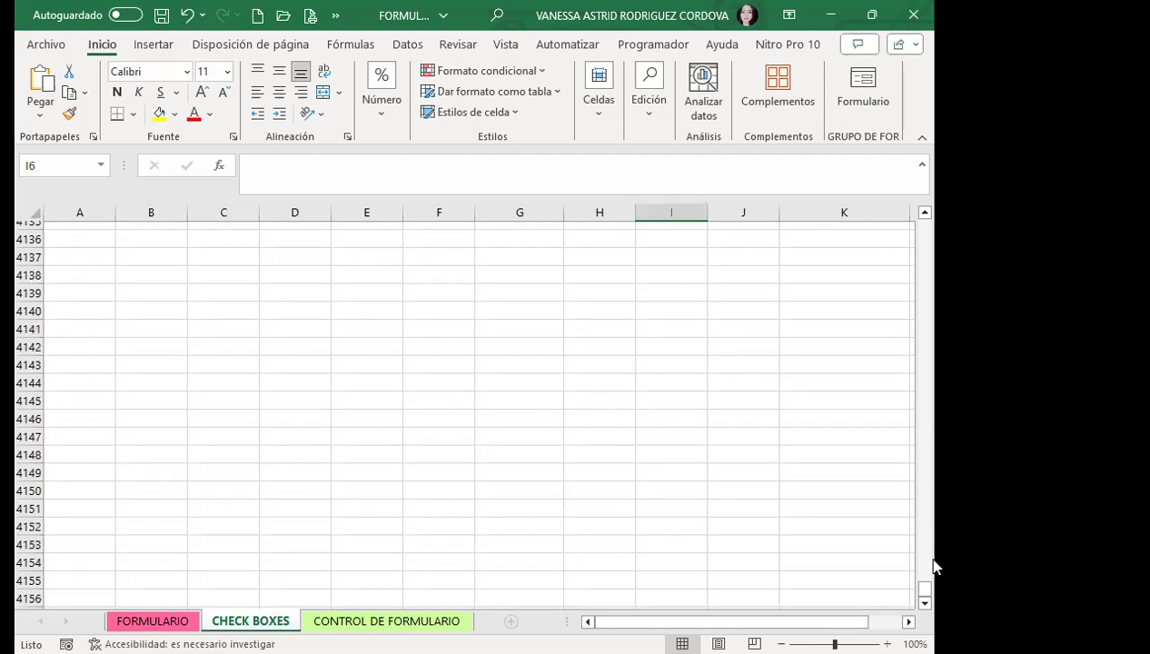
mouse_move(924, 587)
mouse_down()
mouse_move(917, 500)
mouse_move(921, 517)
mouse_up()
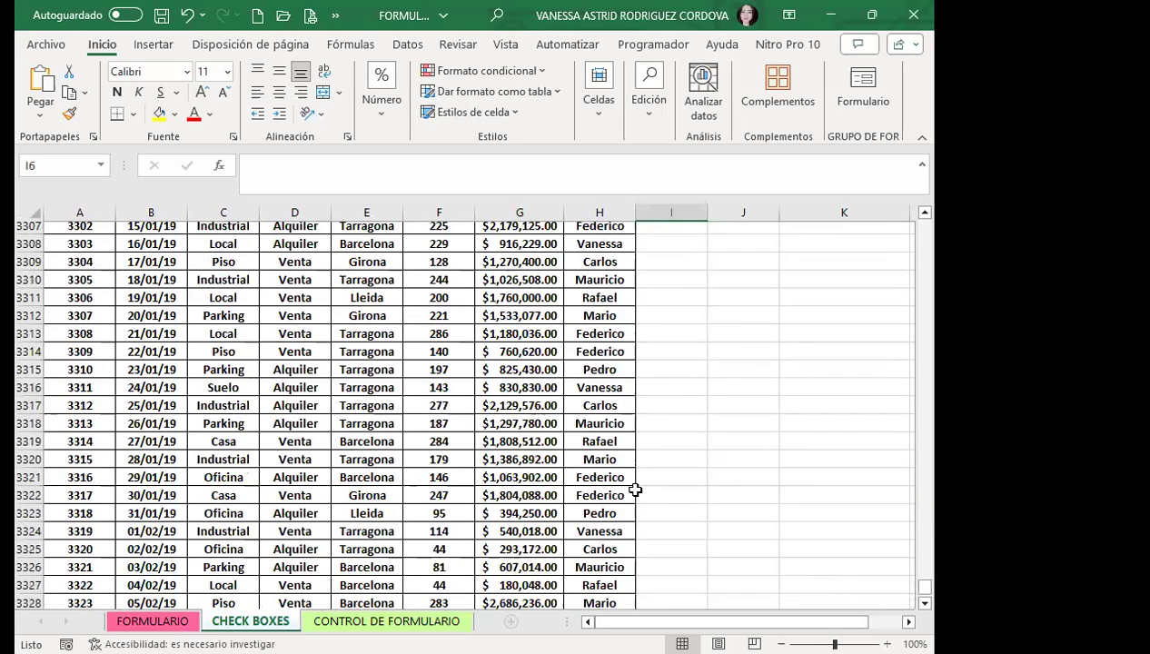
scroll(629, 449, down, 14)
scroll(619, 447, down, 1)
scroll(609, 451, up, 7)
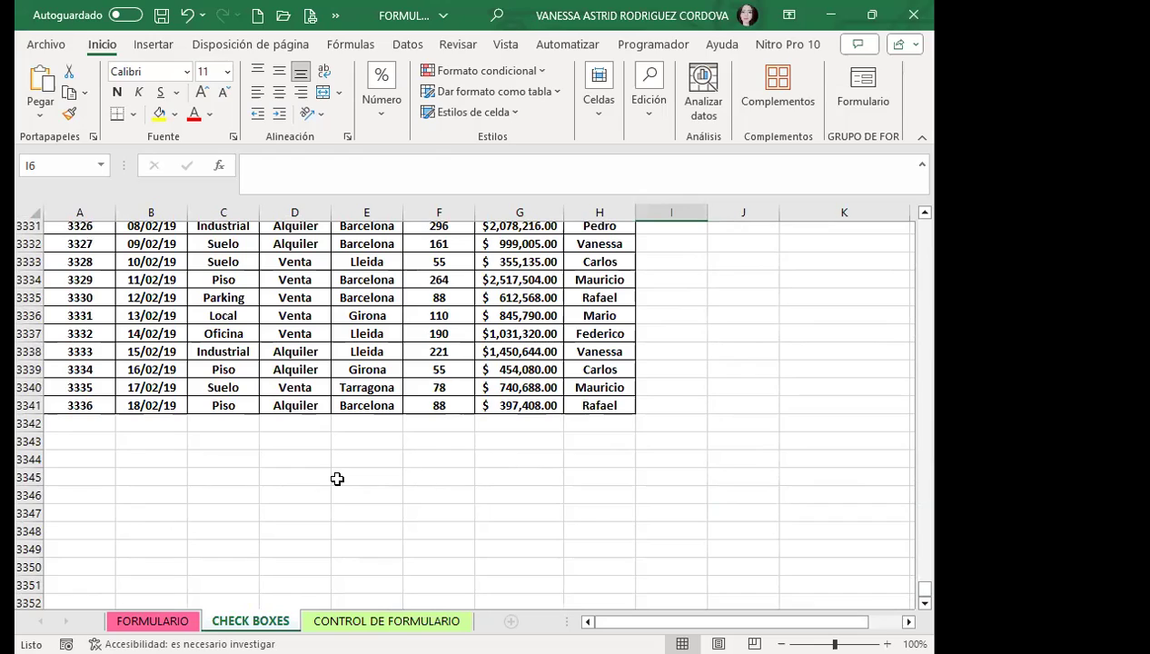
scroll(346, 465, up, 6)
scroll(628, 367, up, 7)
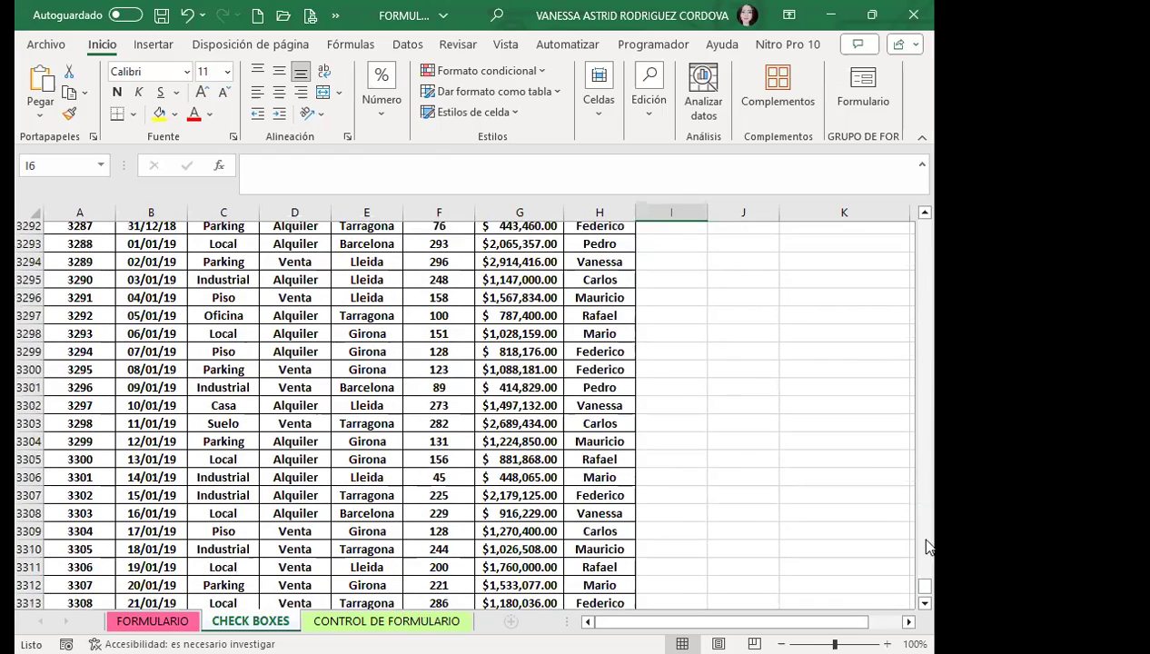
drag(931, 584, 910, 228)
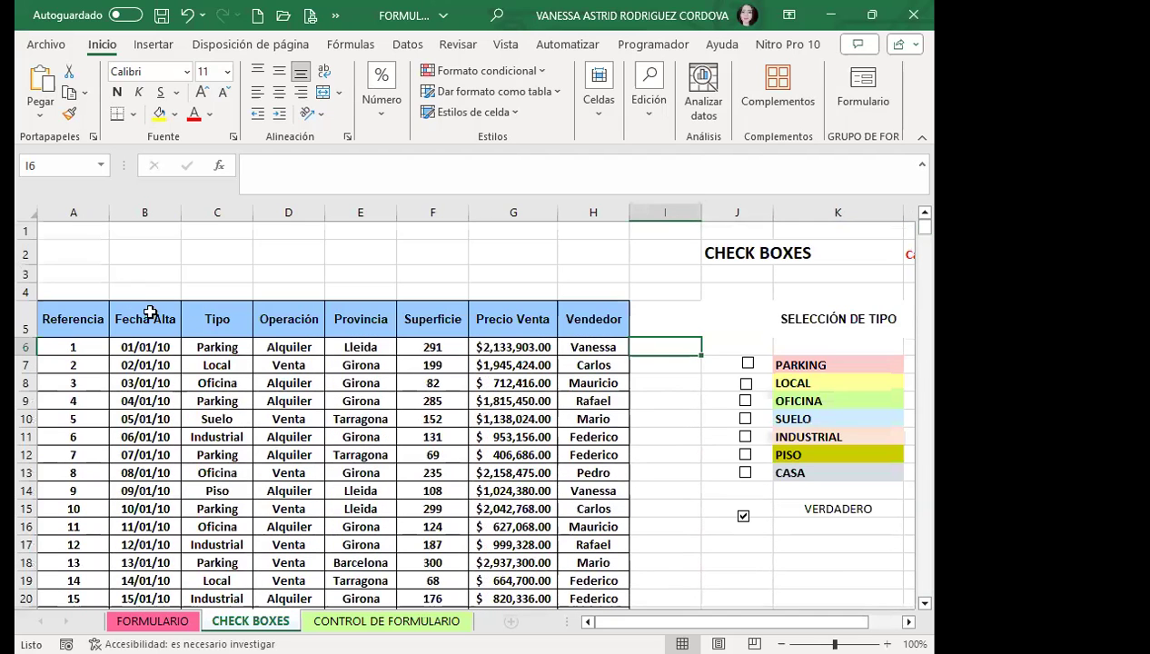
- Select the Oficina cell C8 and show the Programador tab's Insertar controls palette
click(225, 382)
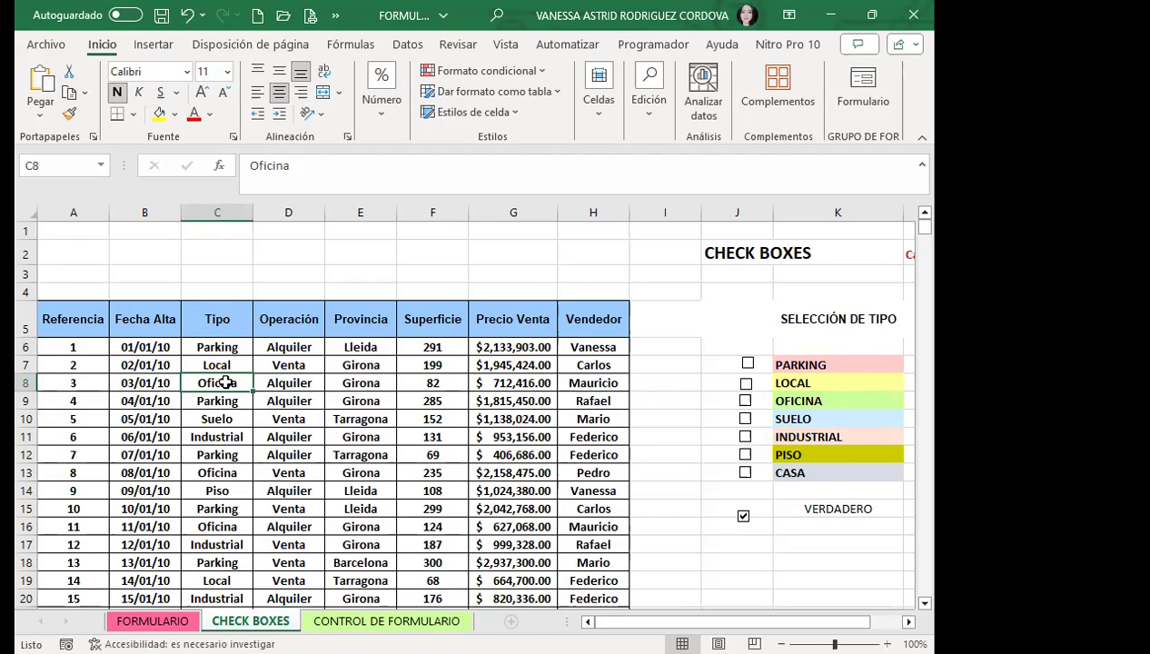
click(653, 44)
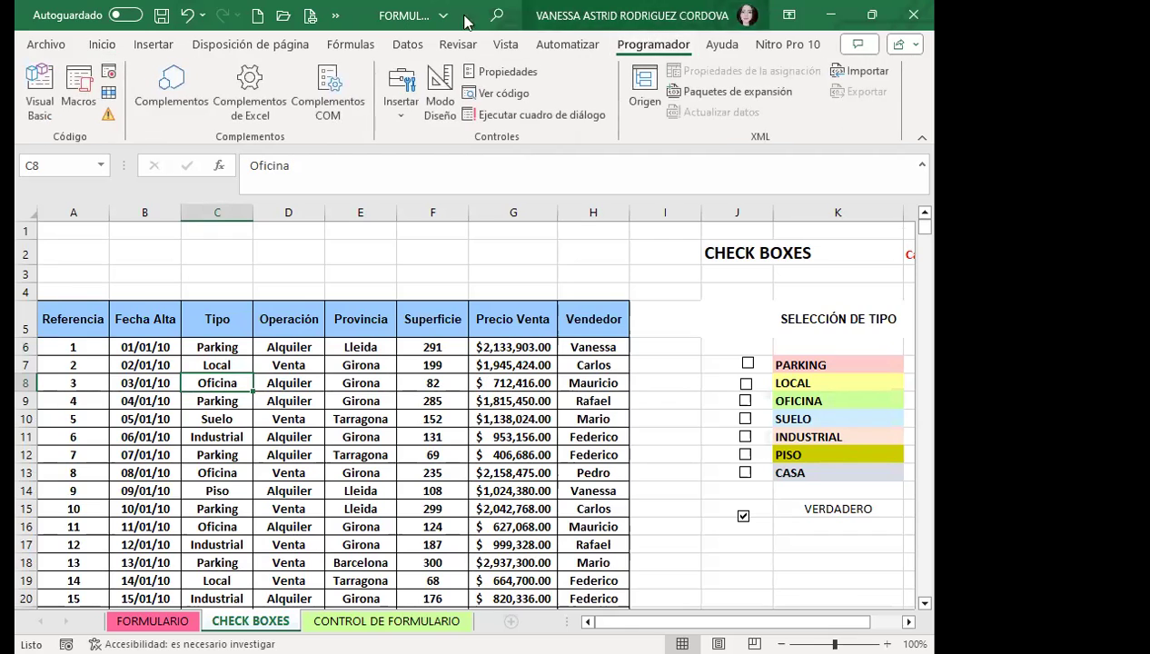
click(387, 120)
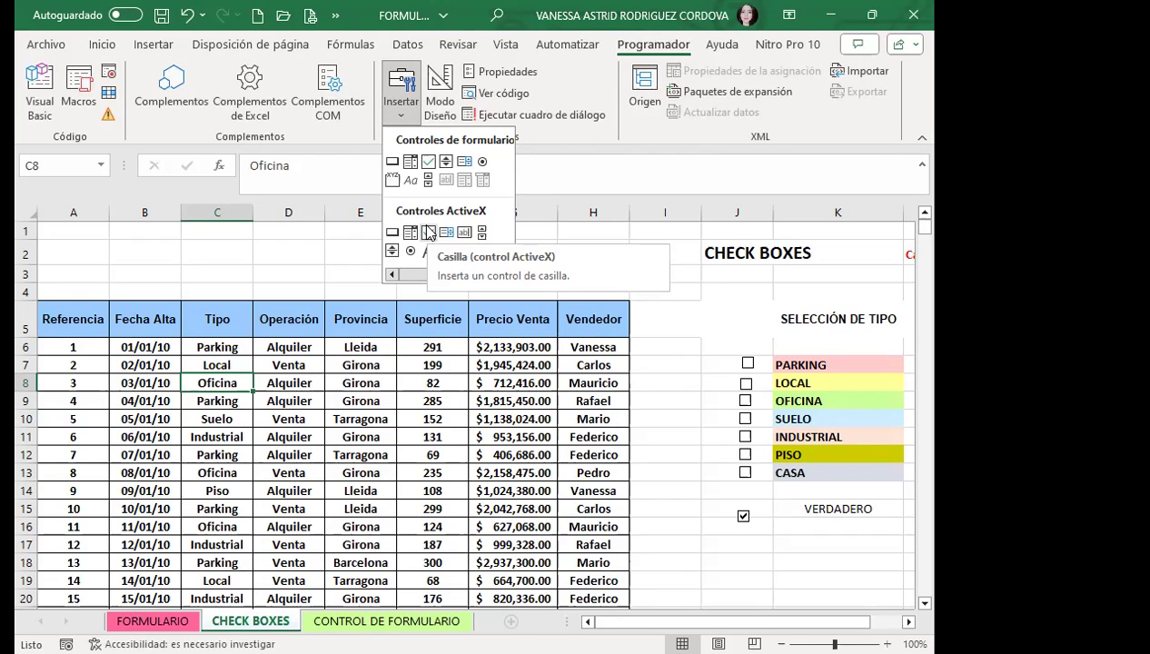
- Draw an ActiveX check box in column J below the VERDADERO check box
click(427, 234)
scroll(620, 522, down, 2)
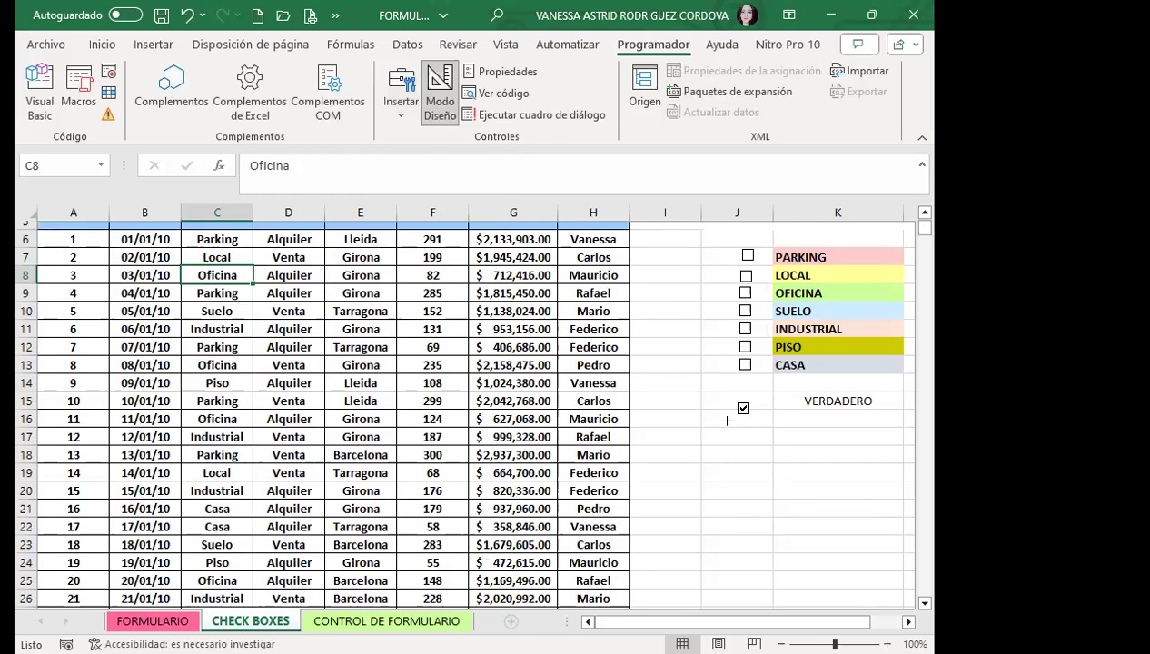
mouse_move(732, 433)
mouse_down()
mouse_move(764, 456)
mouse_move(745, 444)
mouse_up()
click(709, 471)
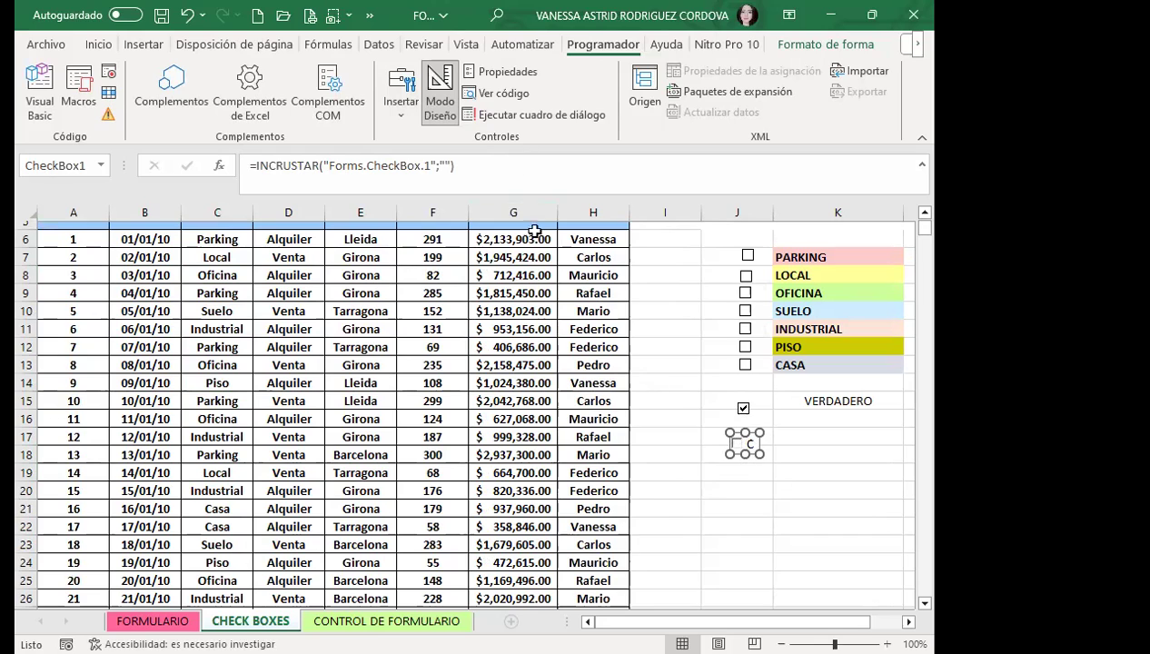
- Test-tick the new check box outside Design Mode, then widen it to show 'CheckBox1'
click(439, 91)
click(737, 443)
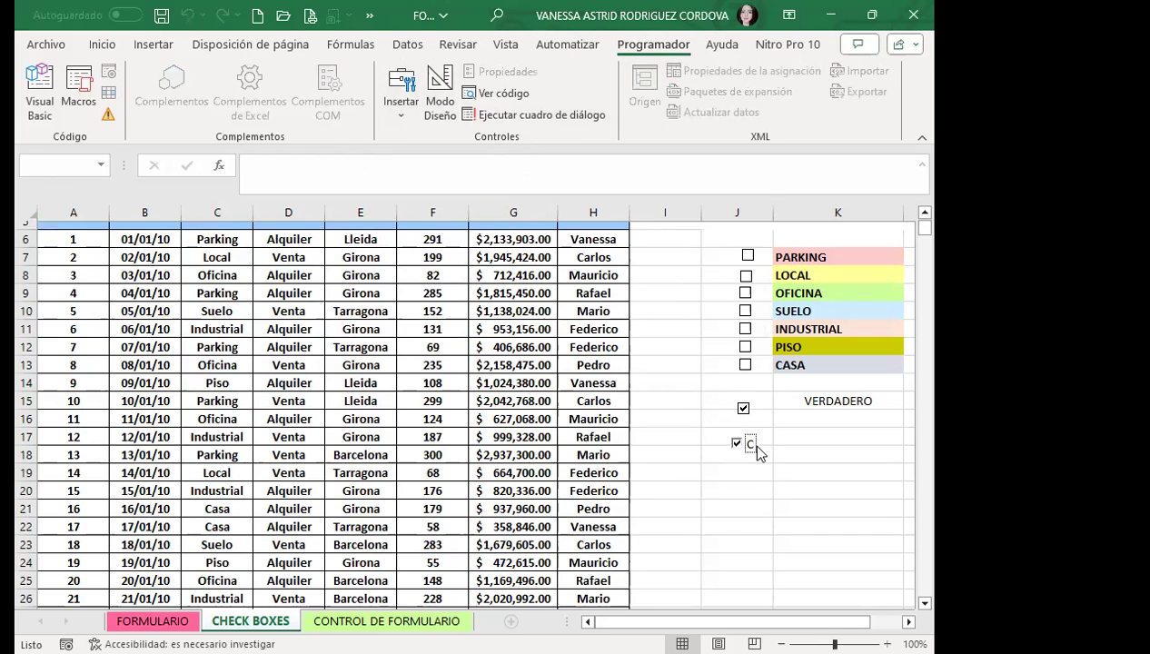
click(434, 86)
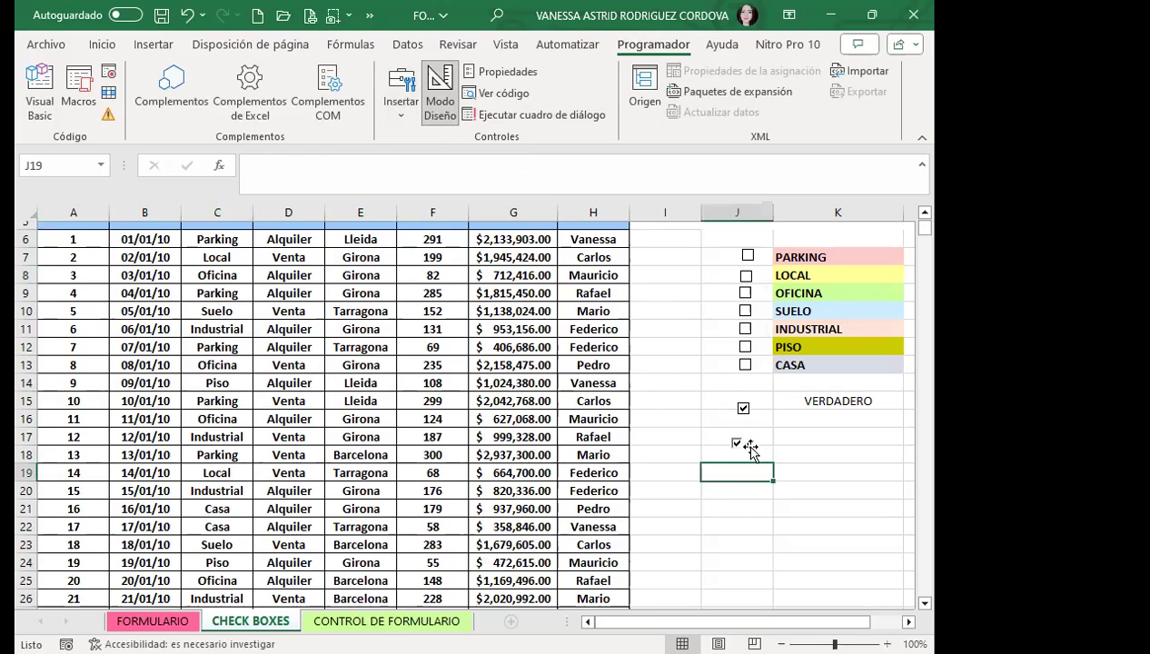
click(747, 445)
drag(760, 449, 817, 457)
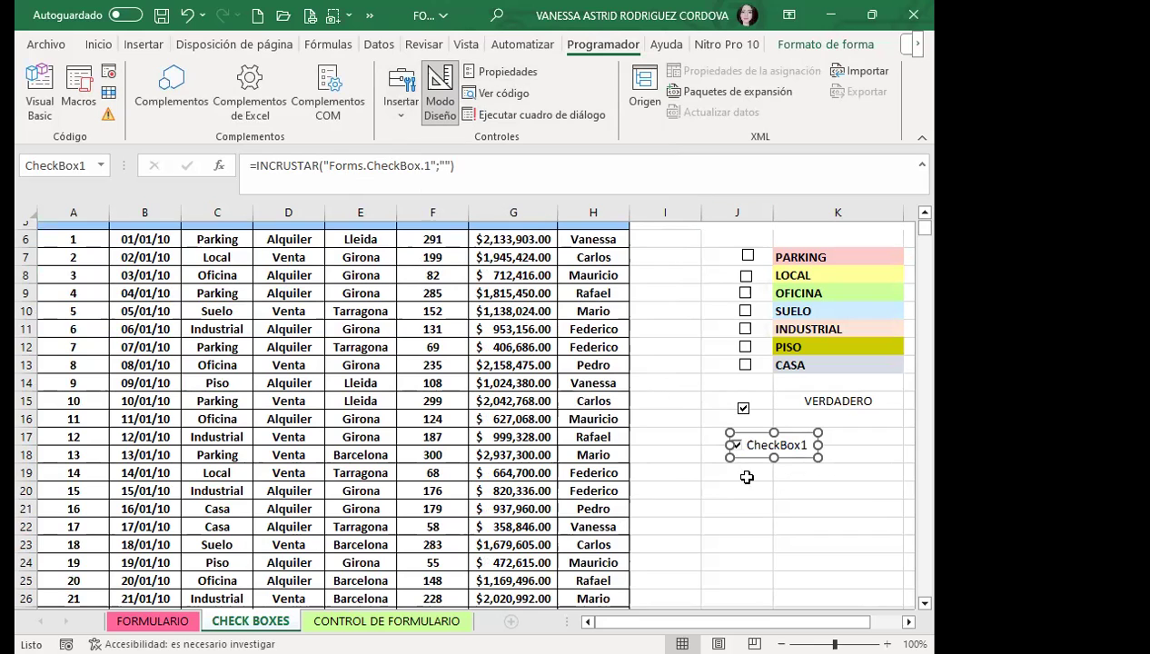
- Dismiss CheckBox1's context menu and tick PARKING so the Parking rows turn pink
right_click(739, 442)
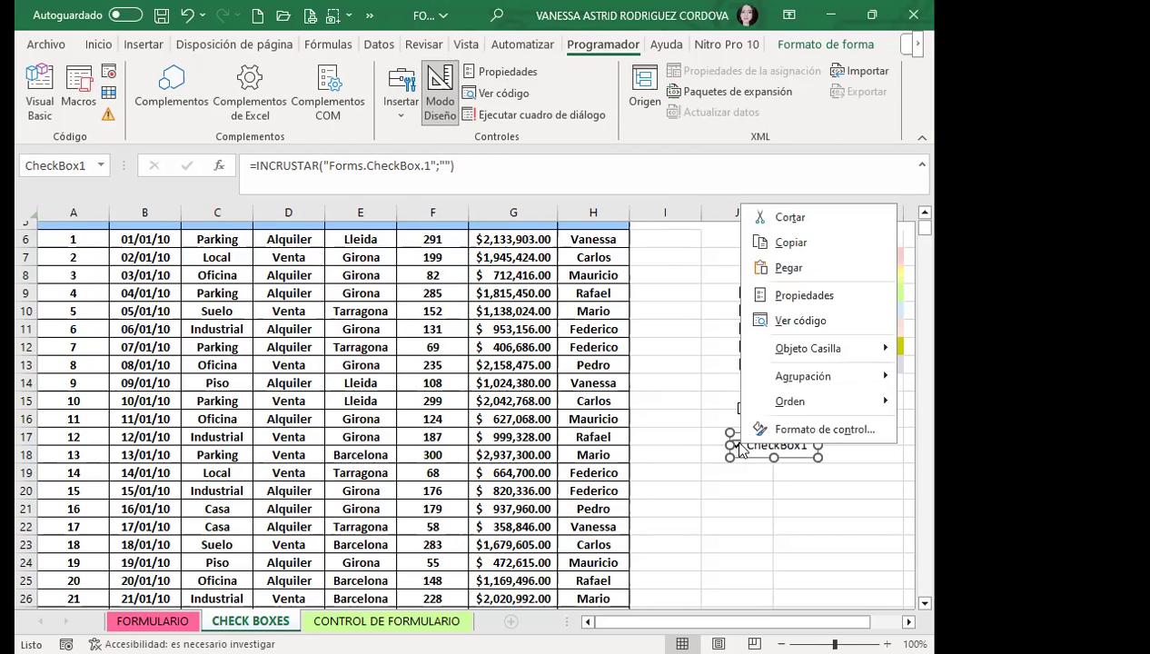
click(682, 431)
scroll(643, 360, up, 2)
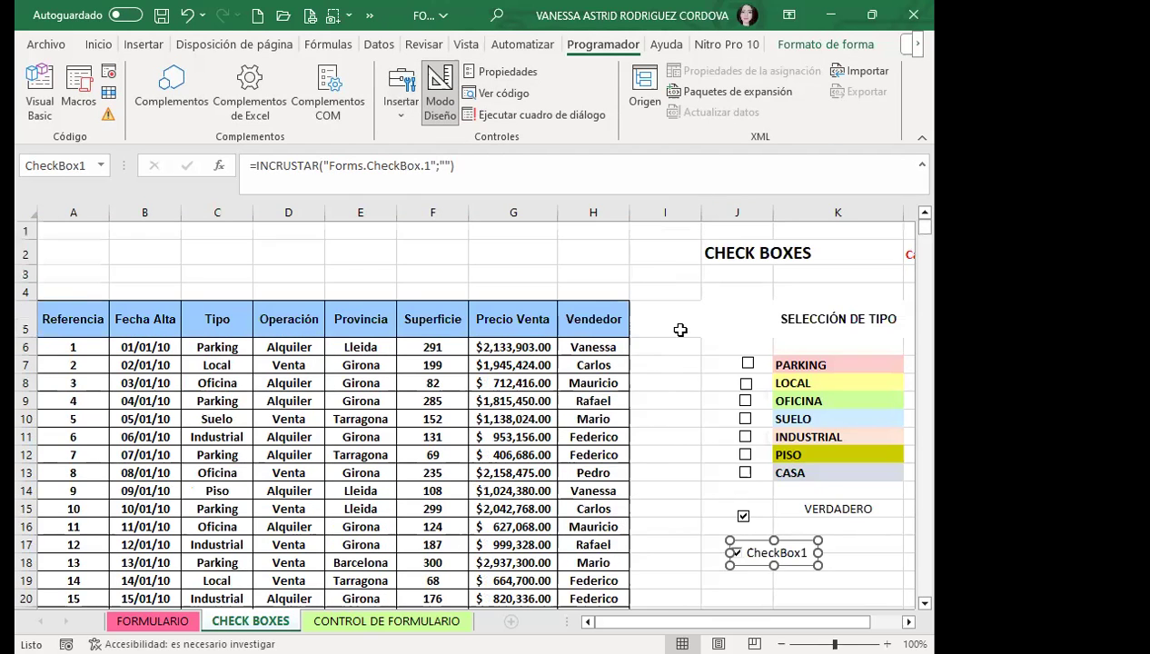
click(747, 362)
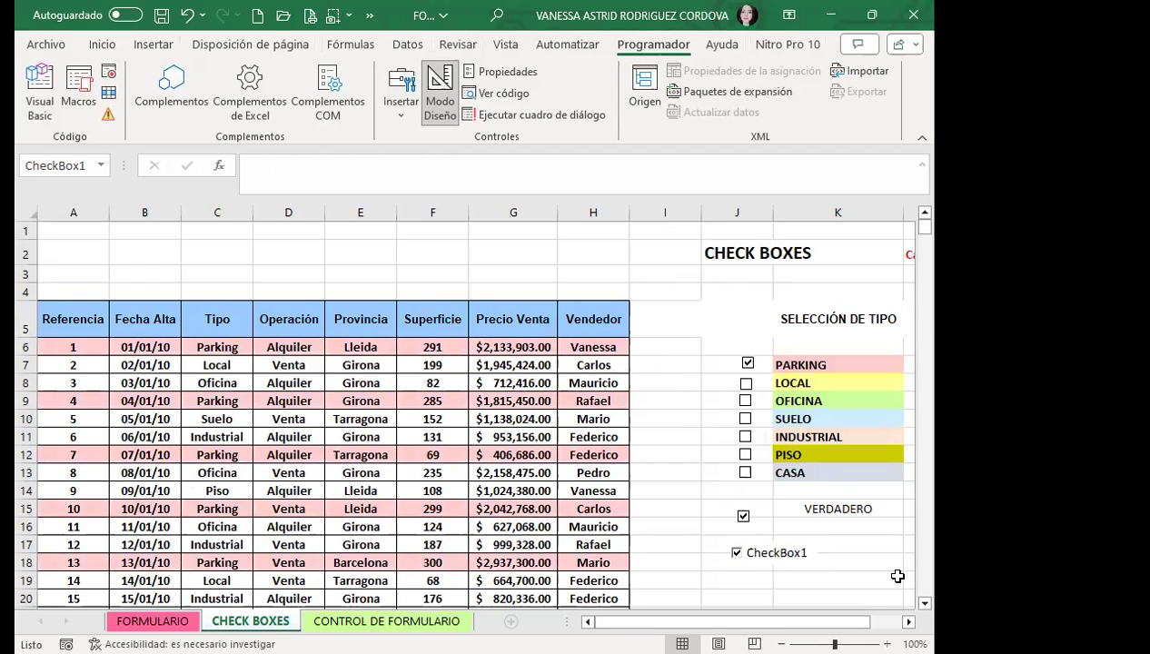
- Shift the sheet two columns right to show column L's VERDADERO/FALSO values, then return to Inicio
click(908, 621)
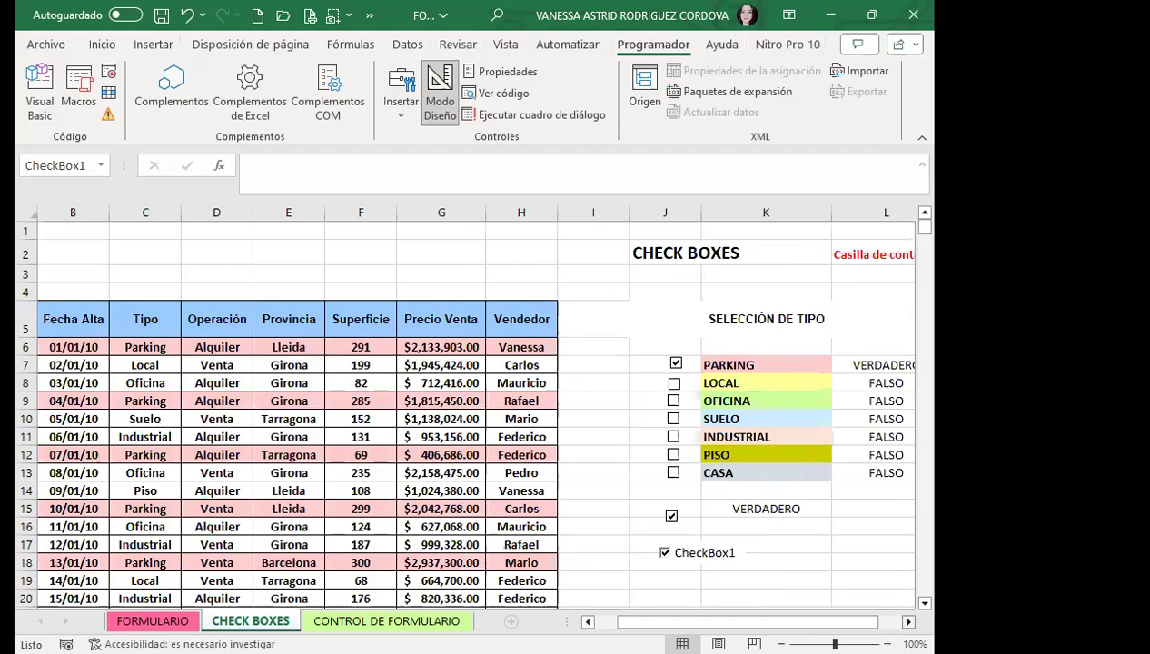
click(908, 621)
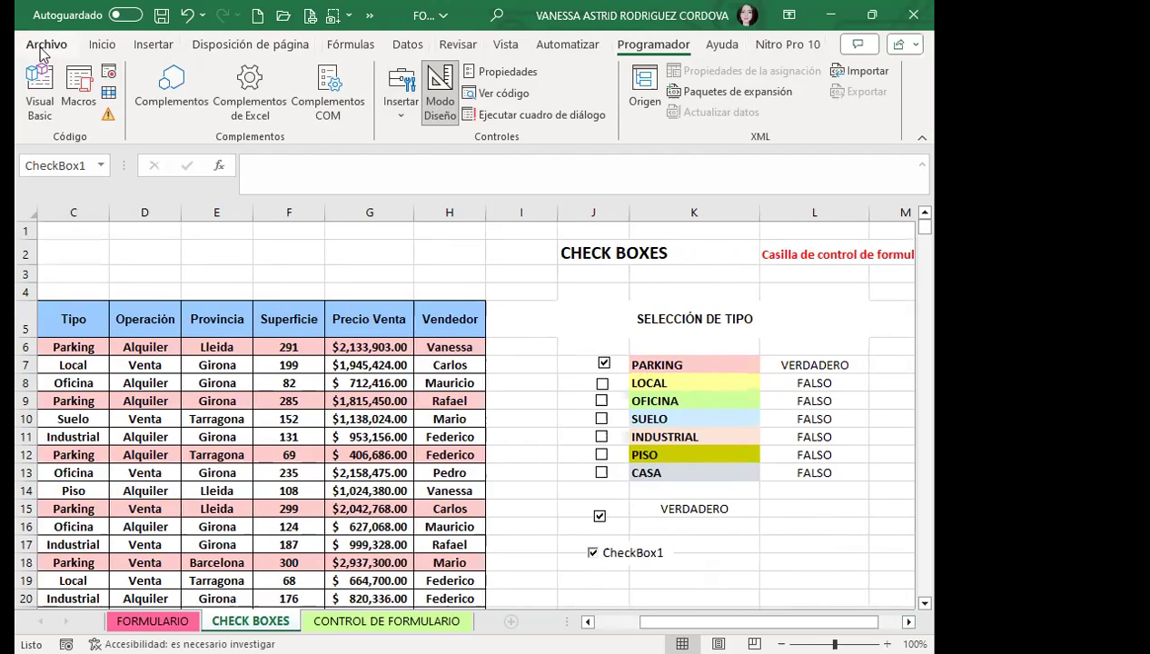
click(90, 45)
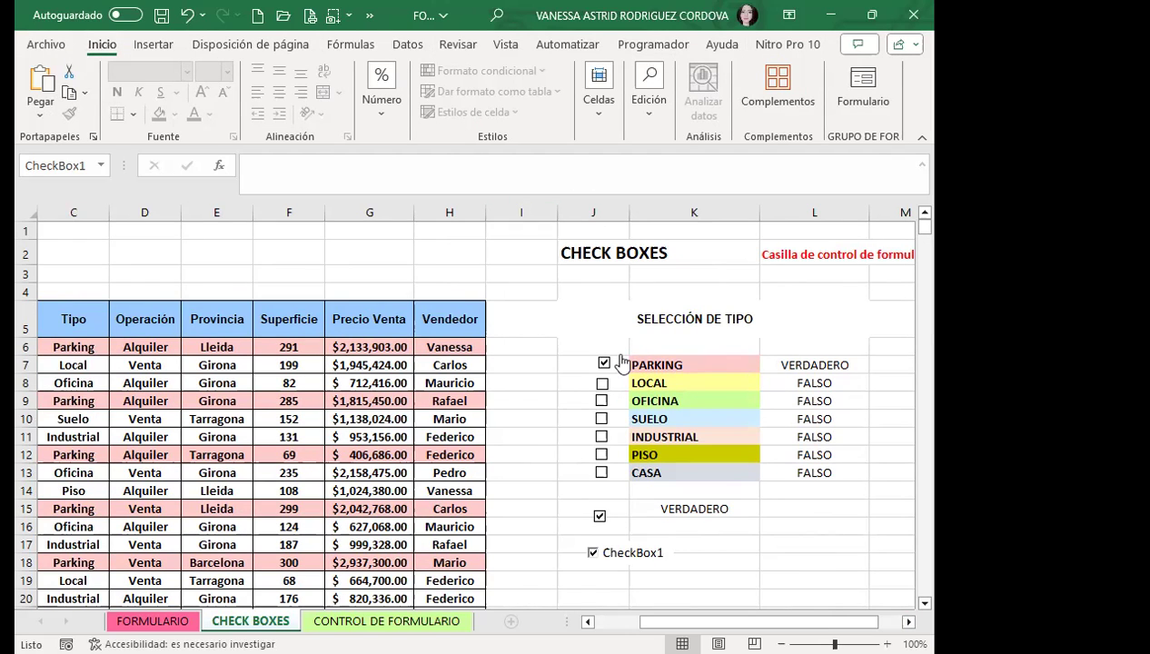
click(672, 361)
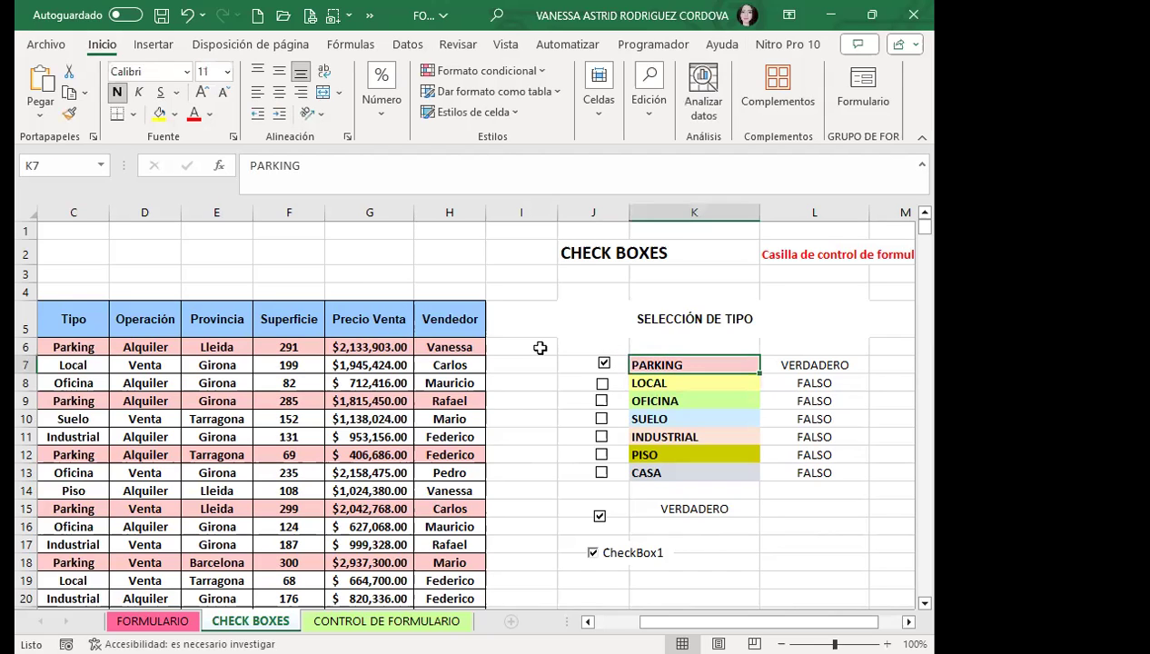
click(683, 380)
click(693, 398)
click(674, 365)
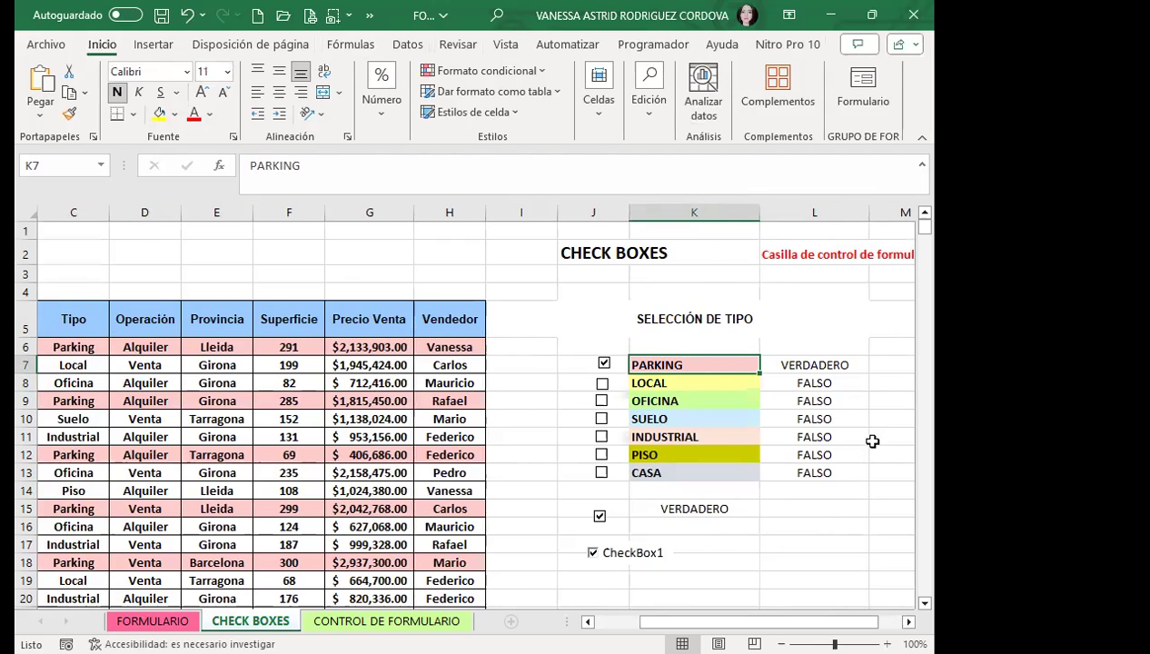
click(817, 363)
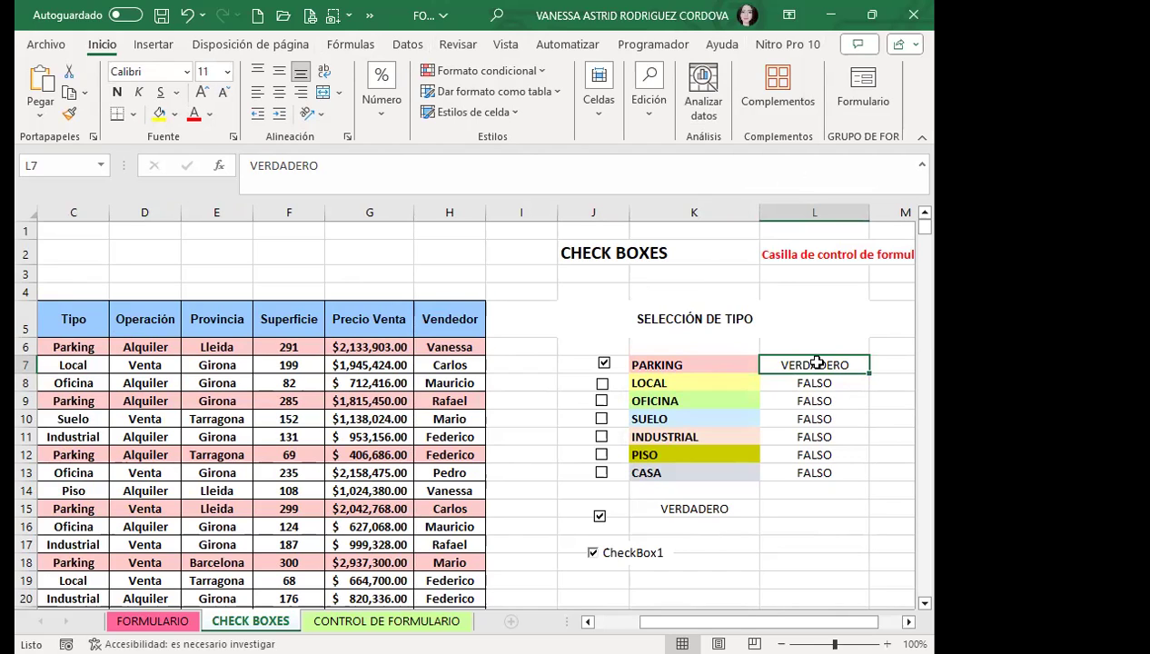
drag(867, 212, 762, 229)
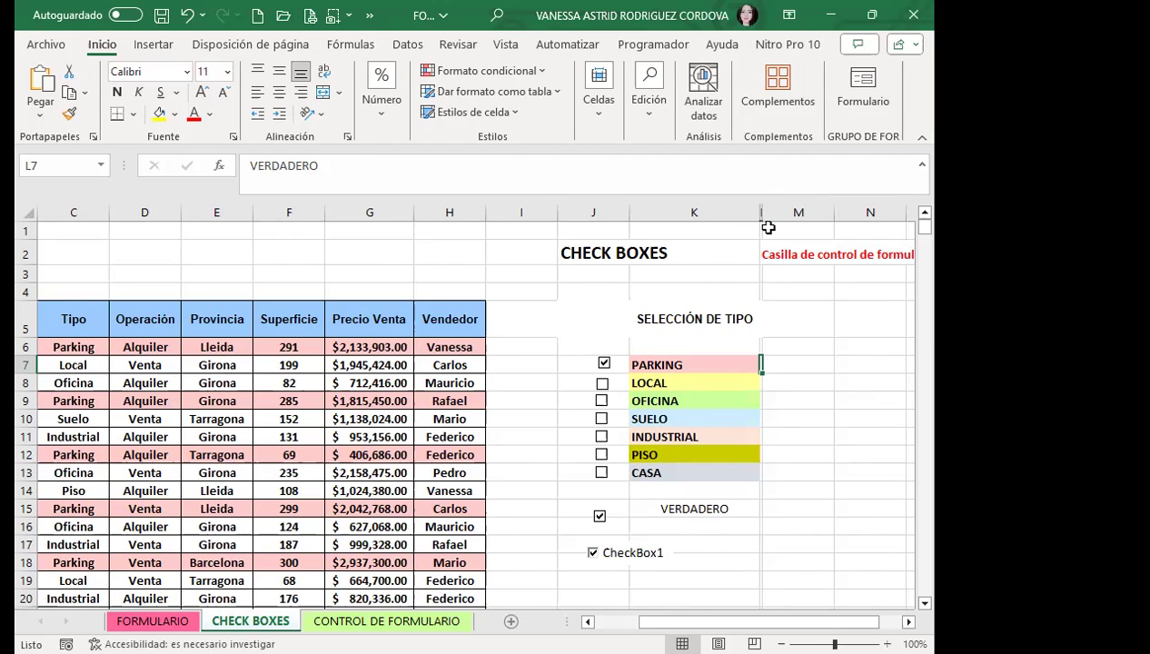
key(ctrl+z)
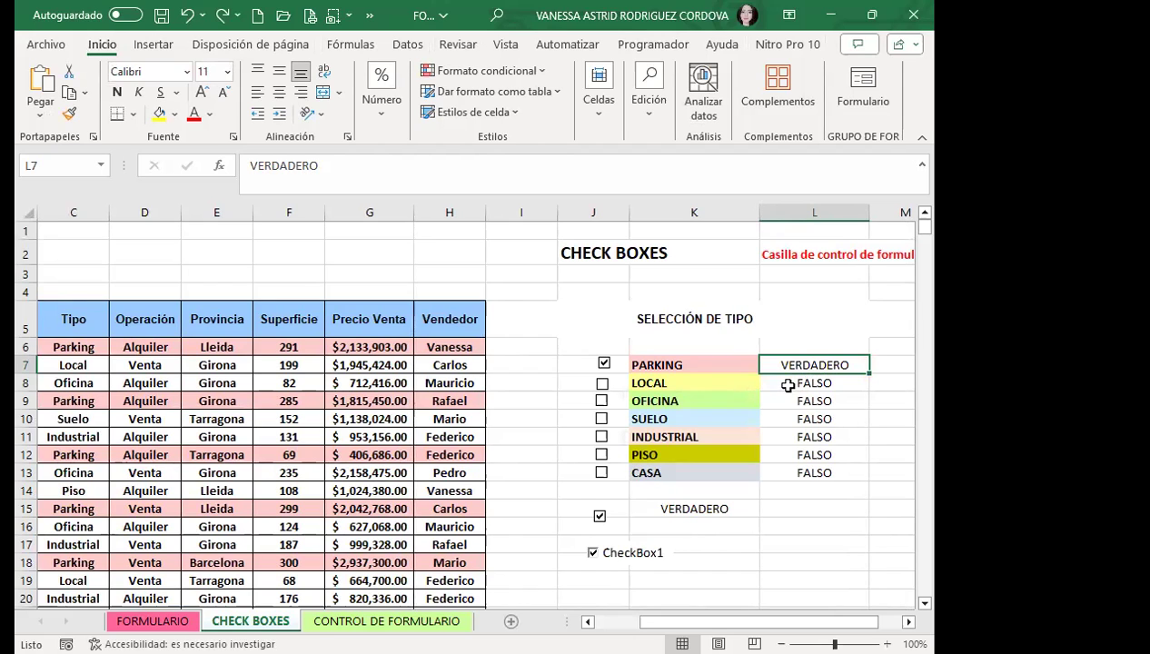
- Tick the Oficina and Industrial checkboxes and check that their rows get highlighted
click(603, 401)
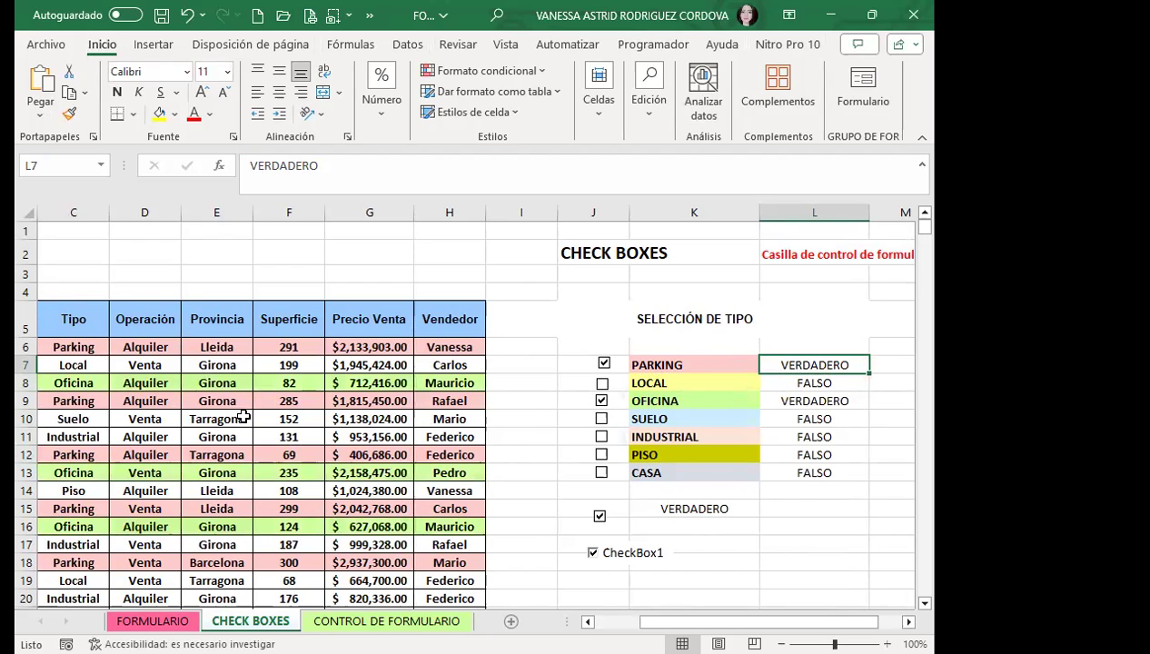
scroll(243, 416, down, 2)
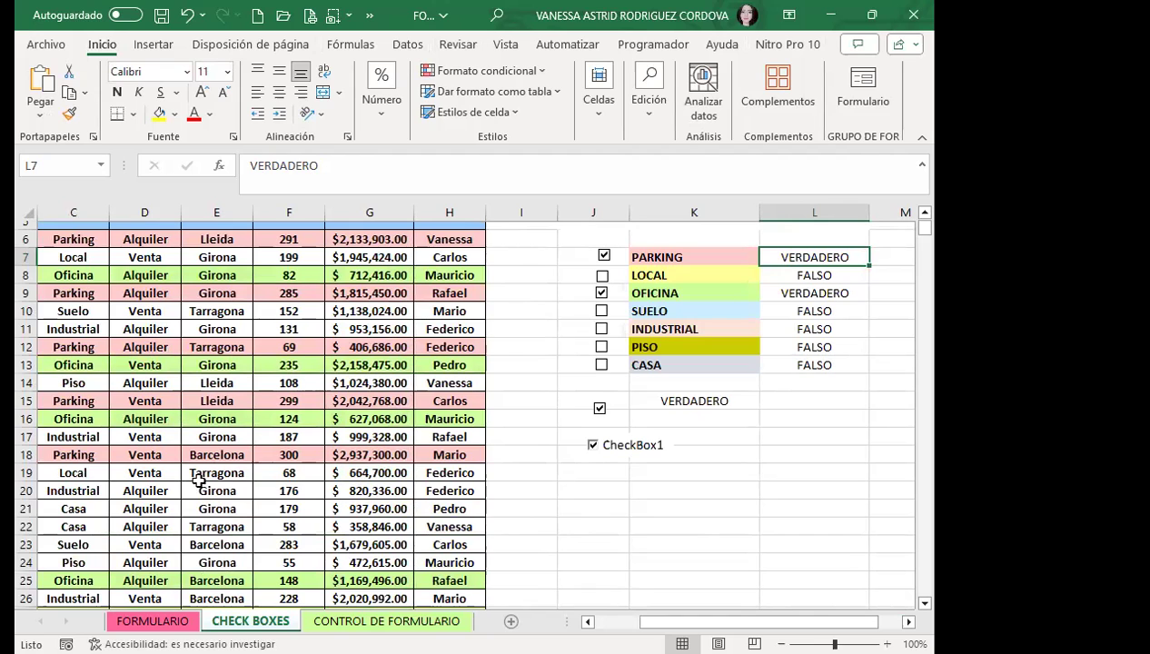
scroll(180, 481, up, 2)
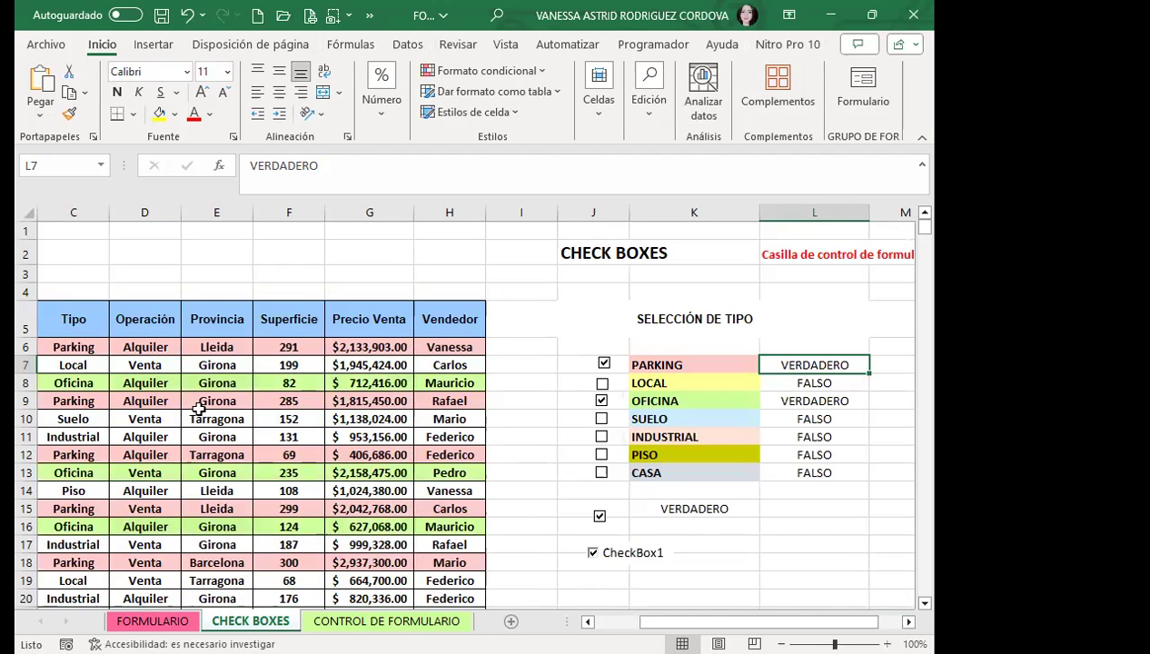
click(601, 436)
scroll(486, 399, down, 4)
scroll(368, 400, down, 5)
scroll(364, 403, down, 7)
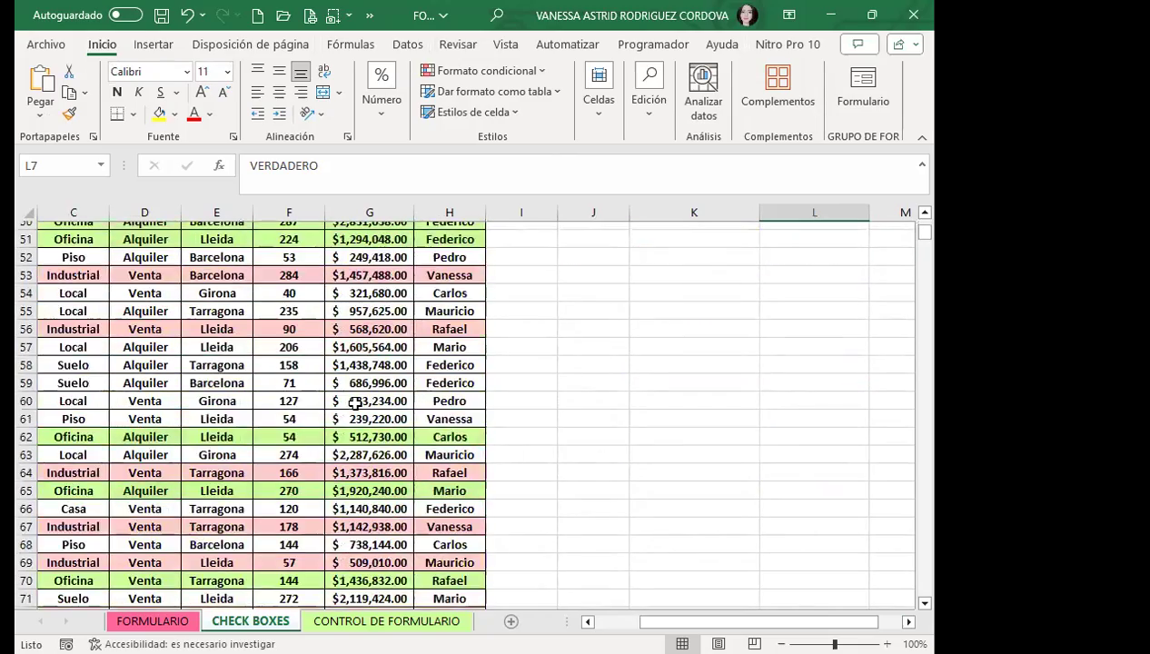
scroll(354, 403, down, 8)
scroll(355, 403, down, 5)
scroll(355, 404, up, 5)
scroll(355, 403, up, 11)
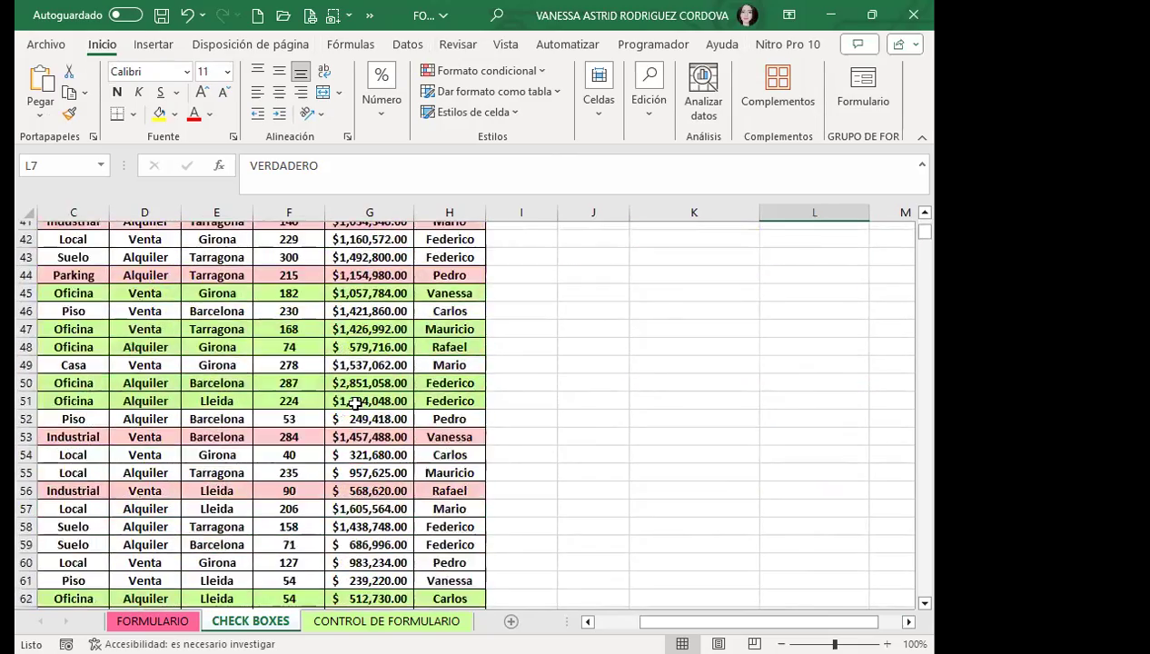
scroll(354, 404, up, 11)
scroll(354, 403, up, 3)
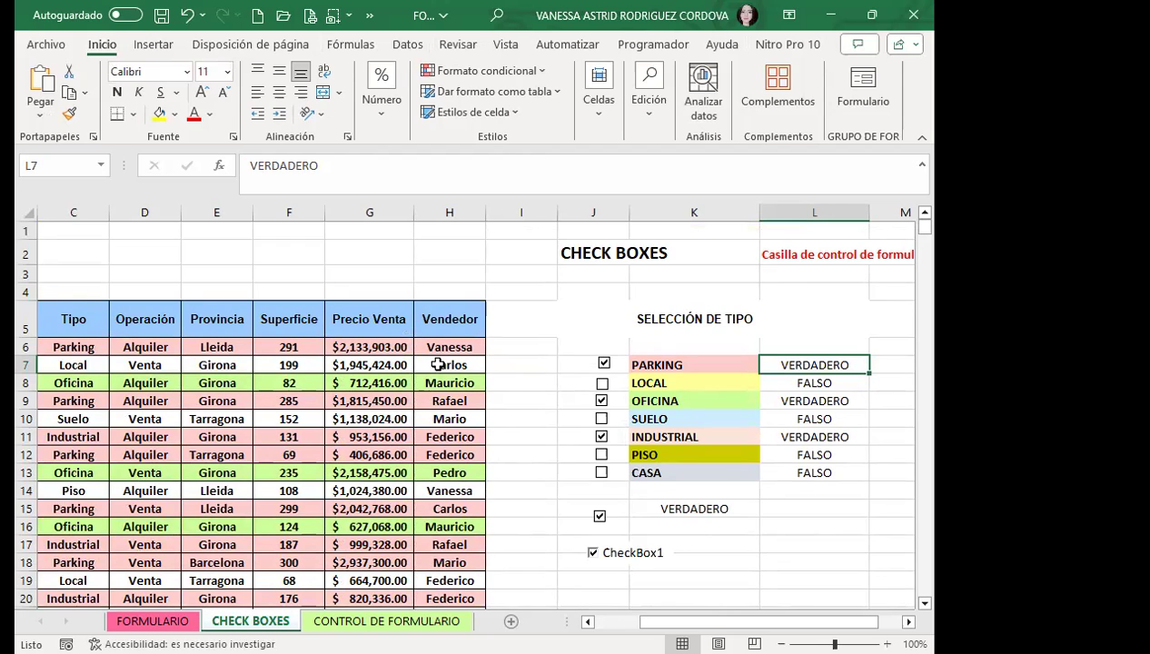
- Untick Industrial and Oficina, then switch Parking off and back on
click(601, 436)
click(601, 401)
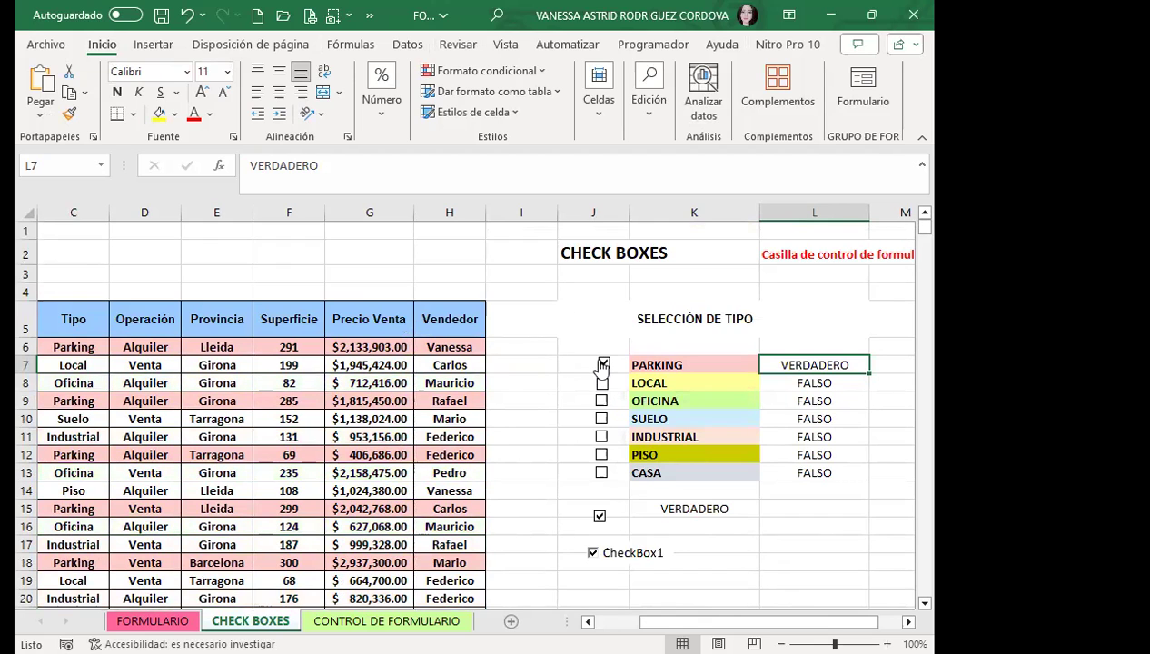
click(601, 368)
click(600, 368)
- Check the conditional formatting rules manager, which shows no rules, and close it
click(512, 73)
mouse_move(518, 105)
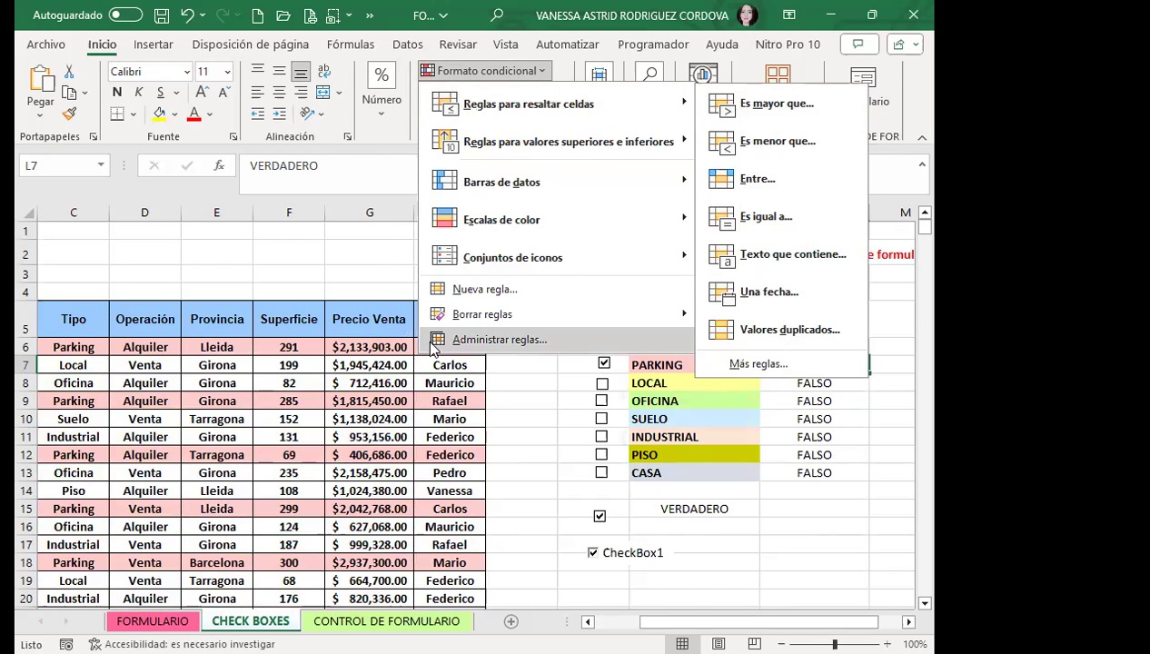
click(474, 350)
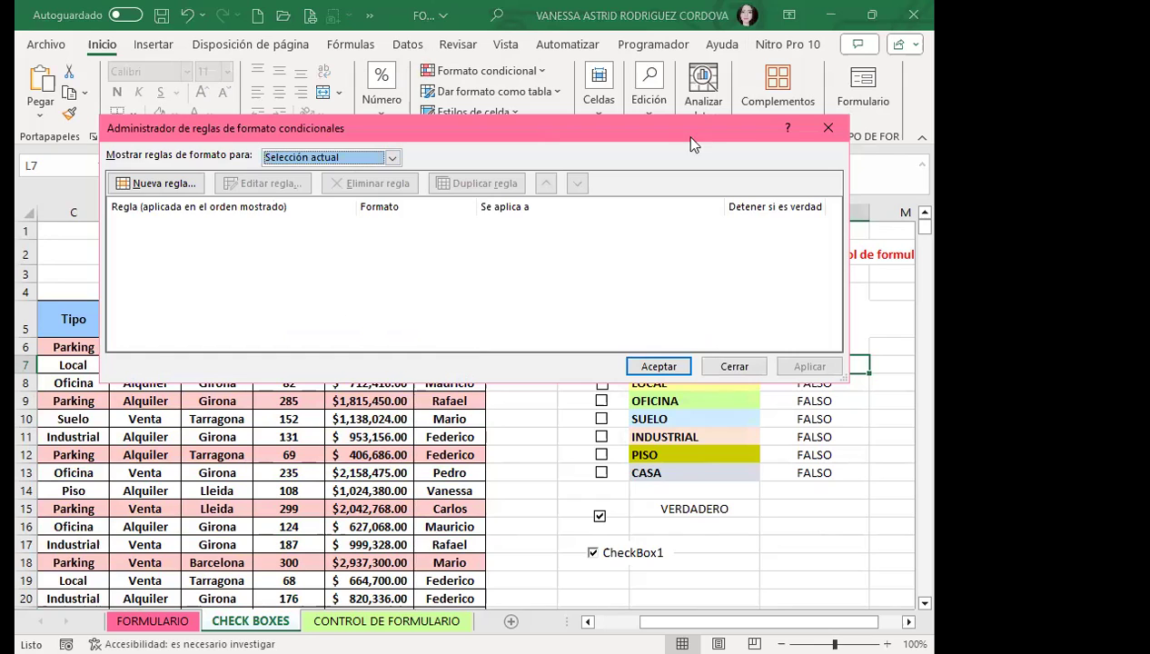
click(834, 128)
- With C6 selected, open the rules manager listing seven rules and move it aside
click(85, 365)
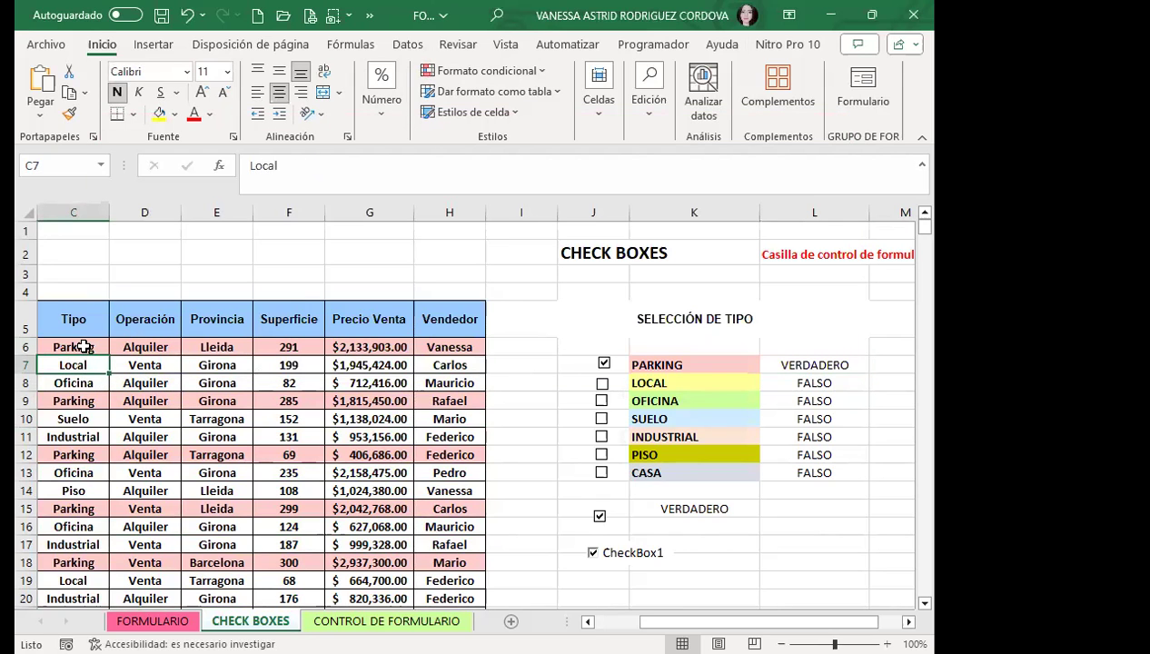
click(84, 346)
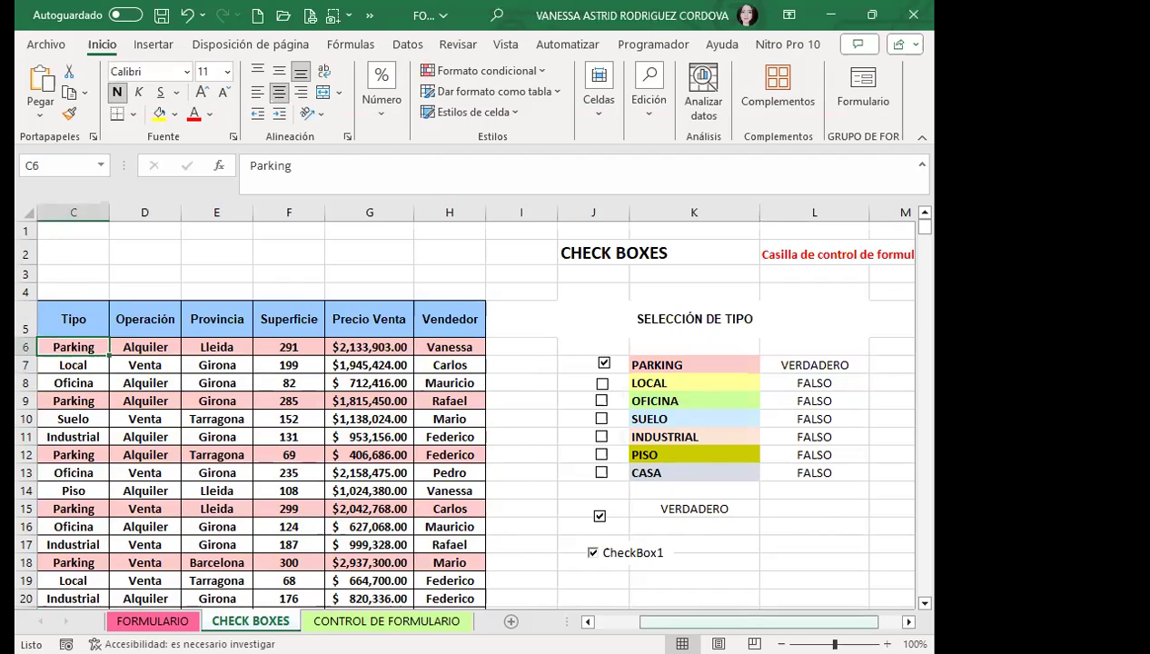
drag(754, 621, 743, 621)
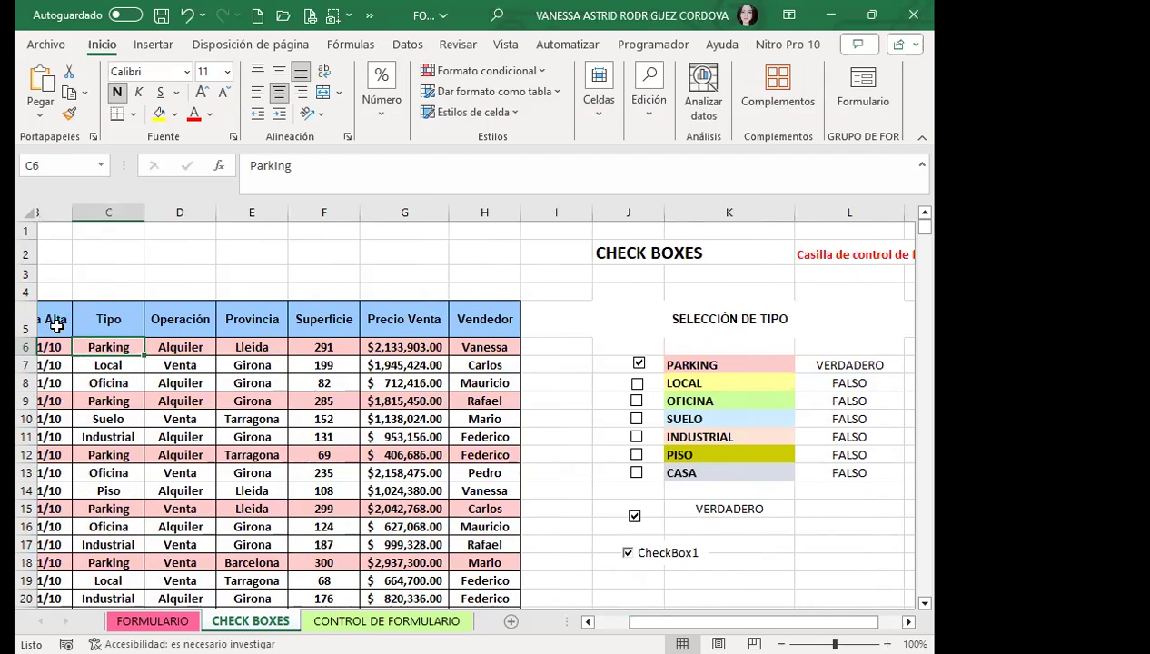
click(56, 325)
click(141, 348)
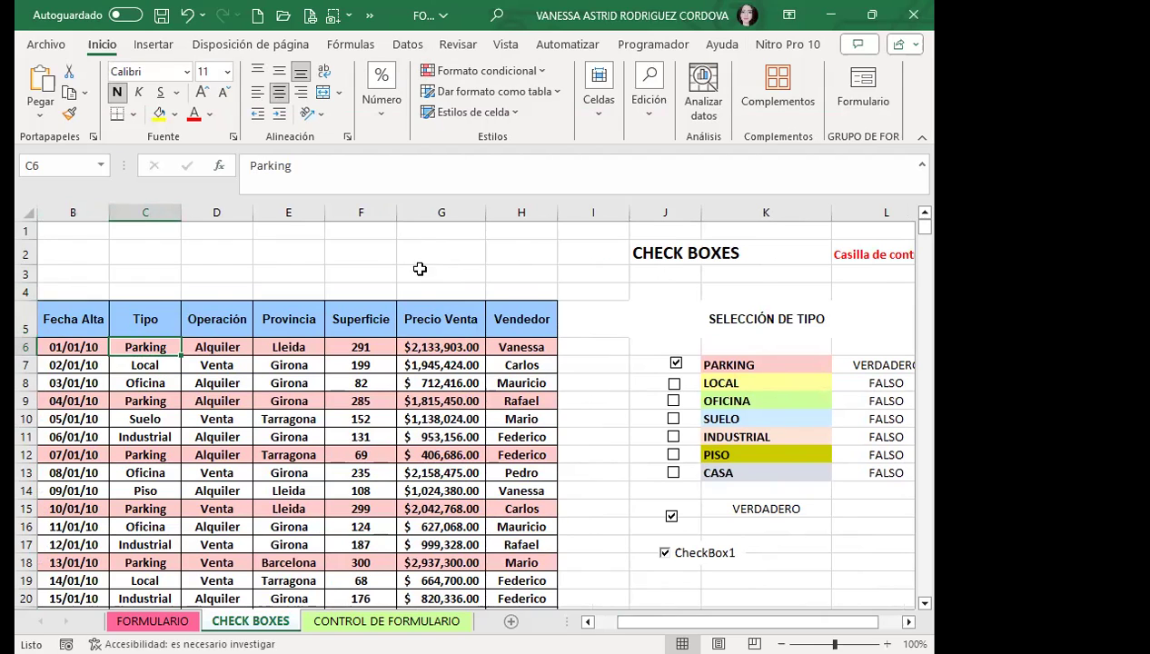
click(481, 73)
click(494, 338)
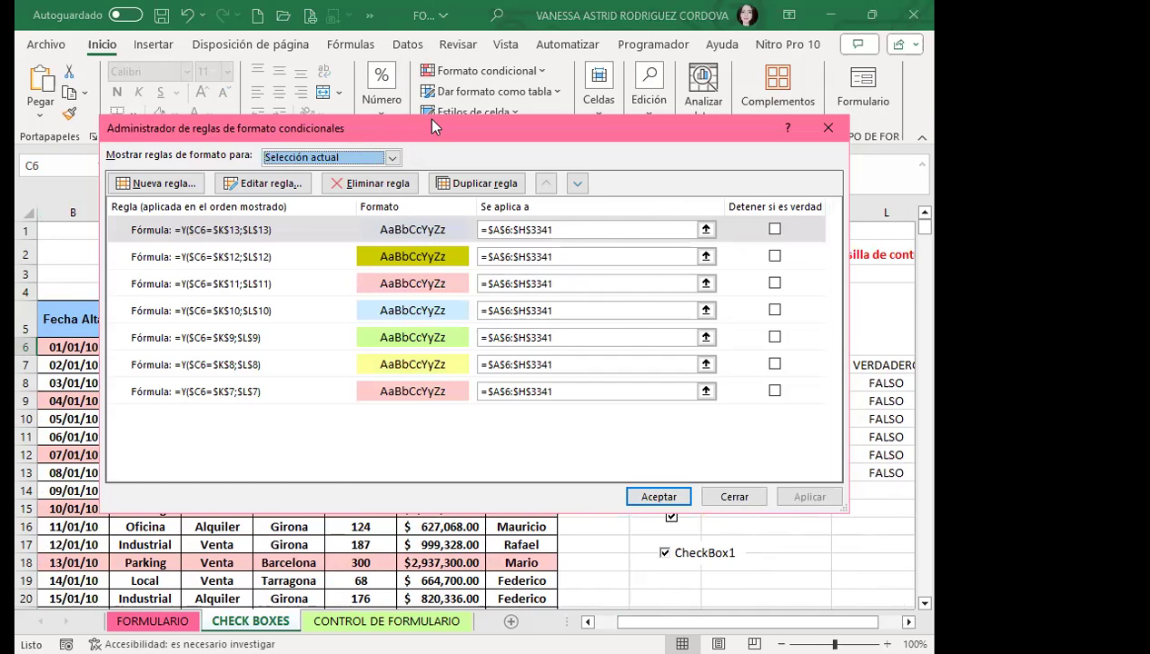
drag(432, 120, 522, 95)
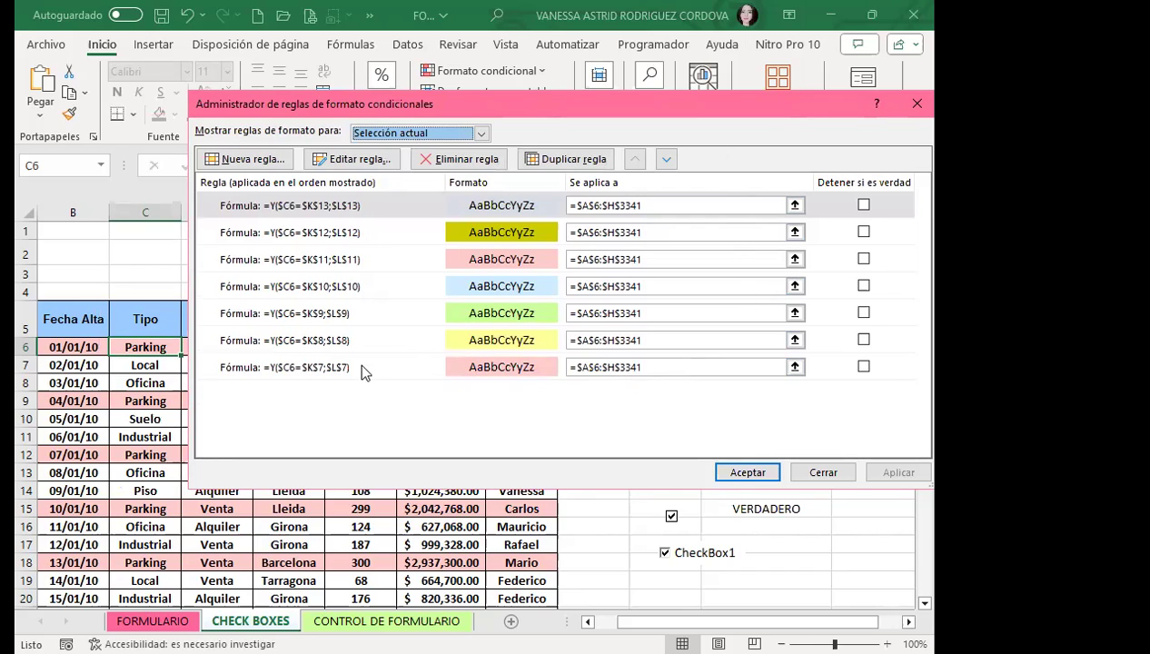
- Open the Parking ($K$7) rule for editing and review its =Y($C6=$K$7;$L$7) formula
double_click(285, 367)
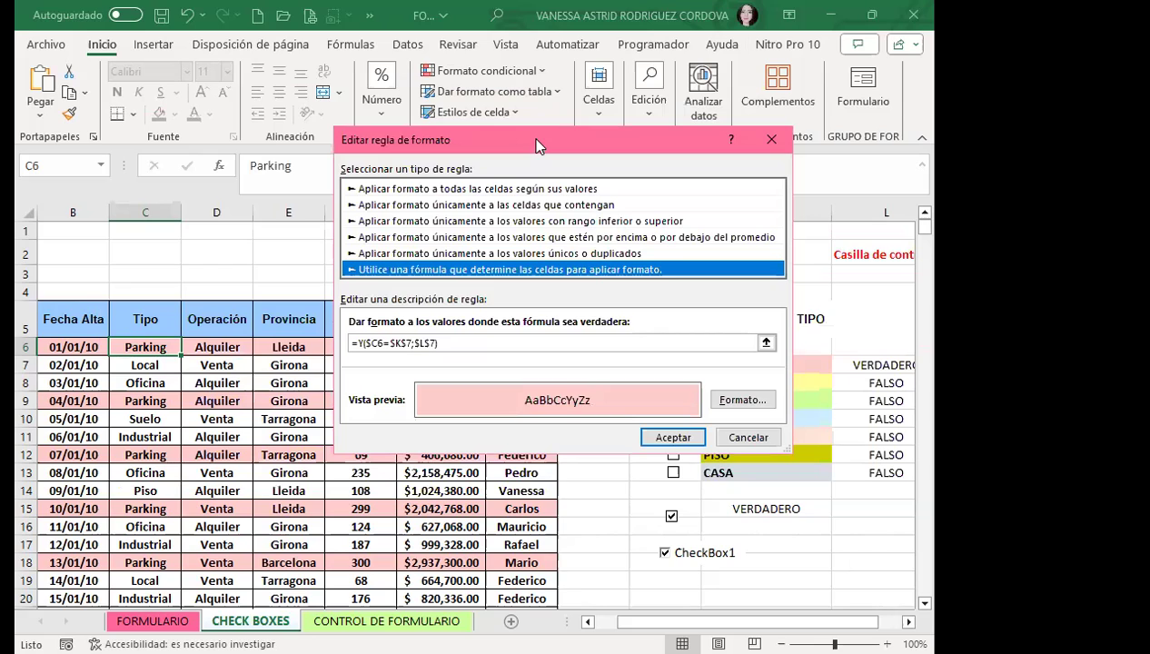
drag(457, 156, 457, 63)
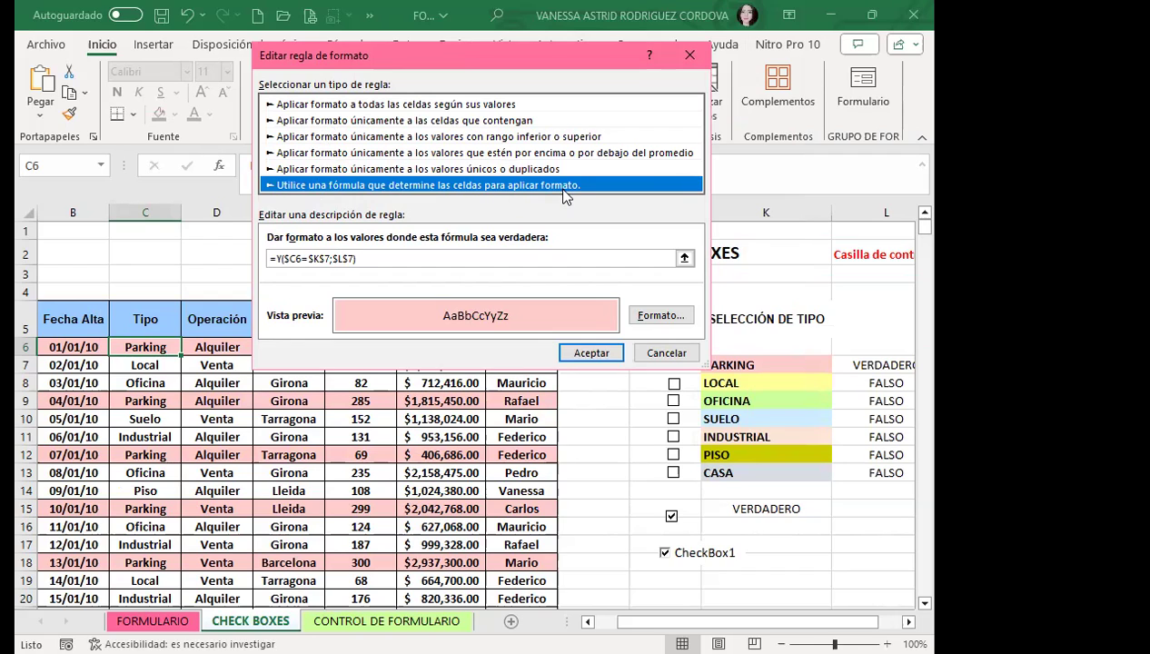
click(374, 261)
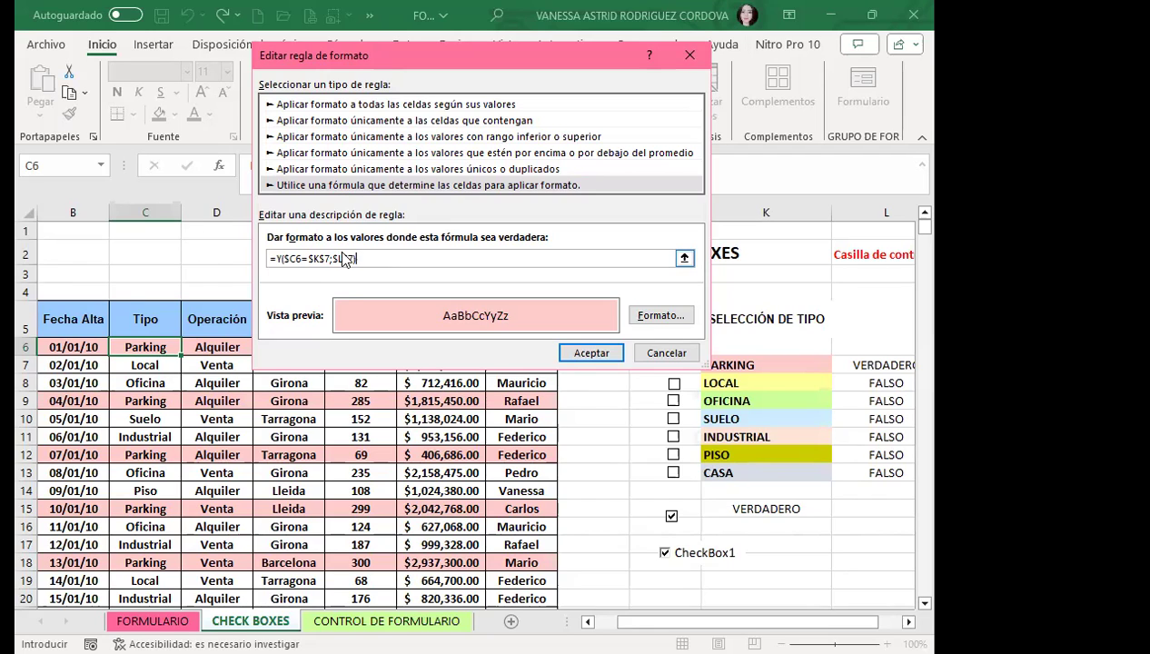
click(297, 262)
click(291, 259)
click(330, 259)
text(;)
drag(558, 56, 517, 32)
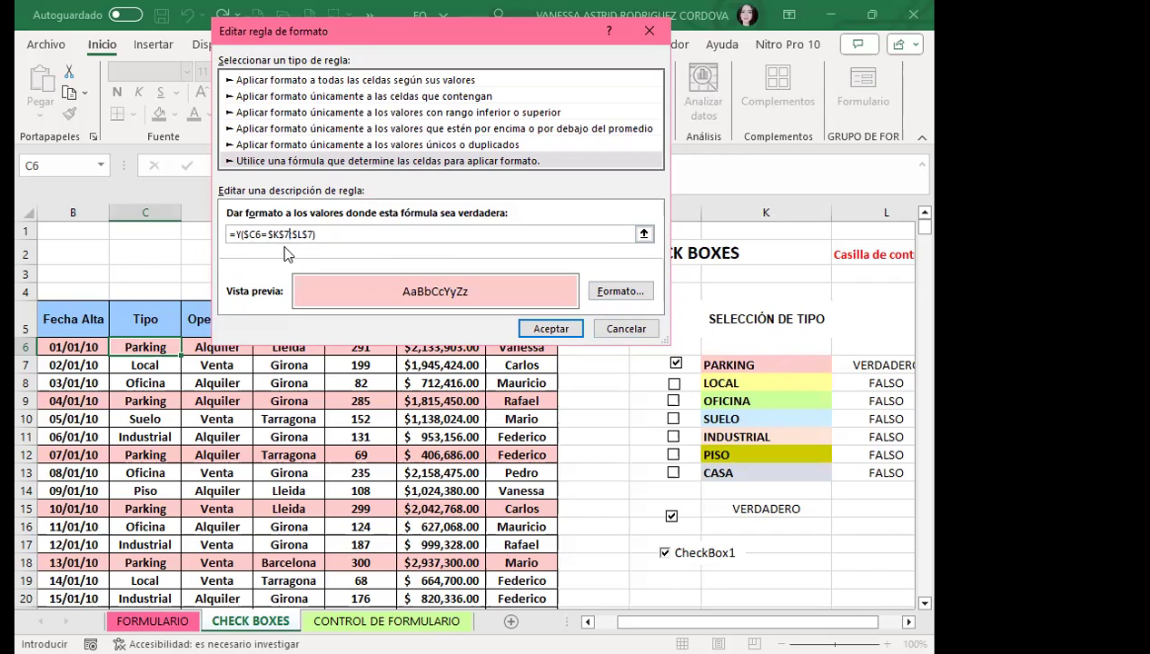
text(;)
click(316, 234)
click(615, 292)
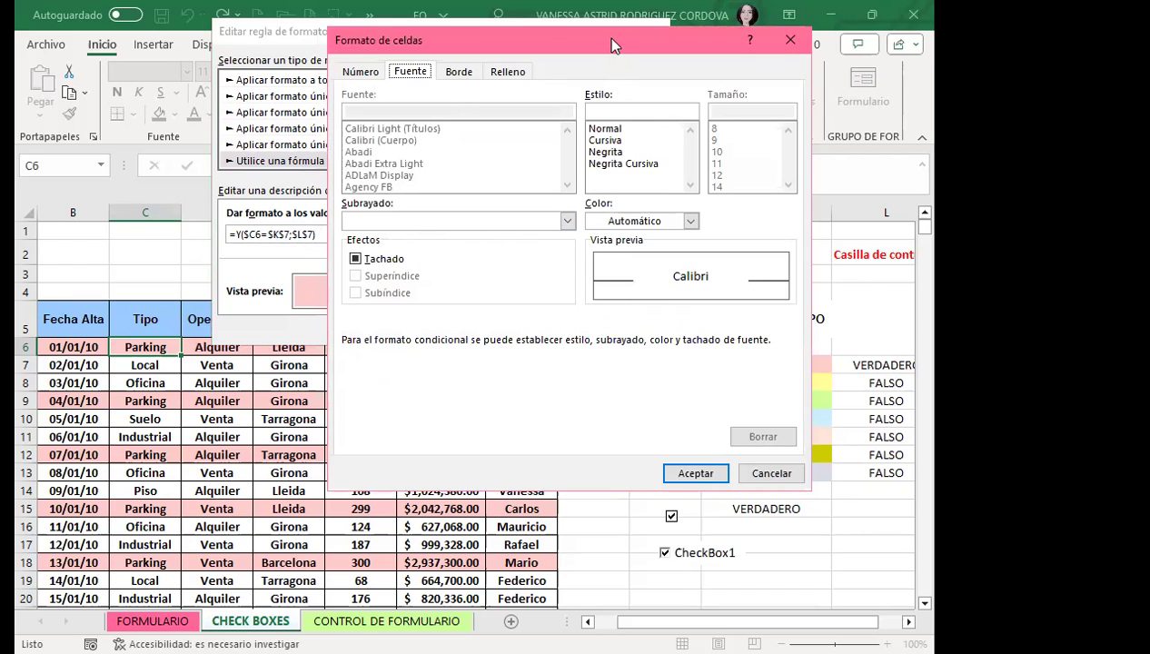
drag(613, 46, 409, 78)
click(305, 104)
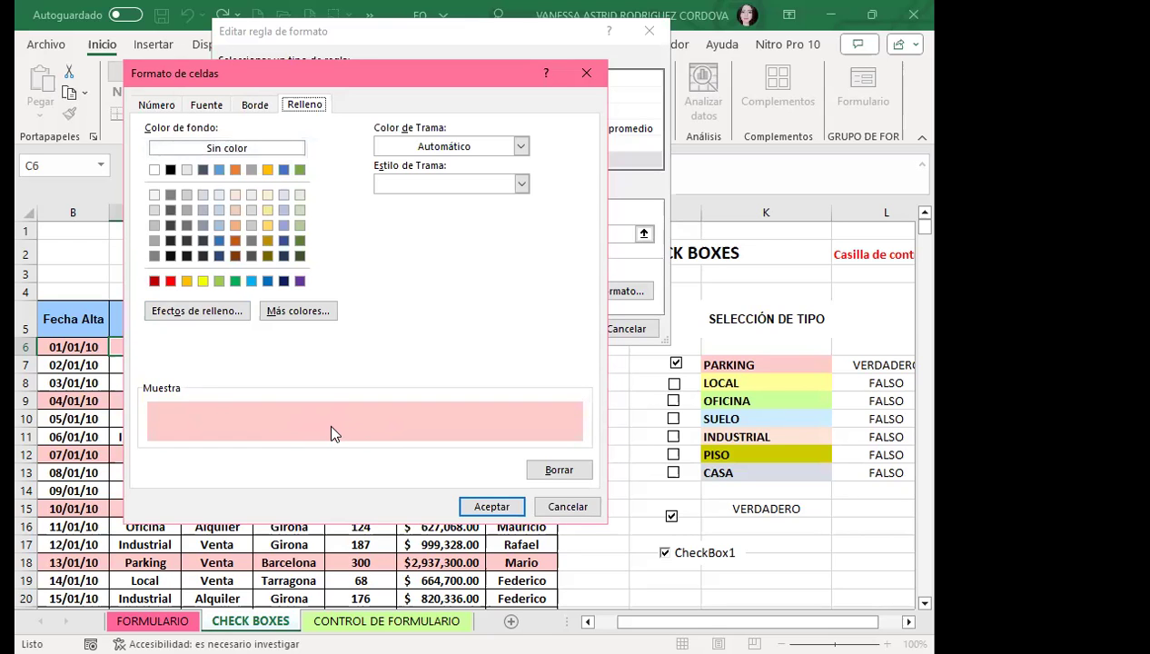
click(586, 80)
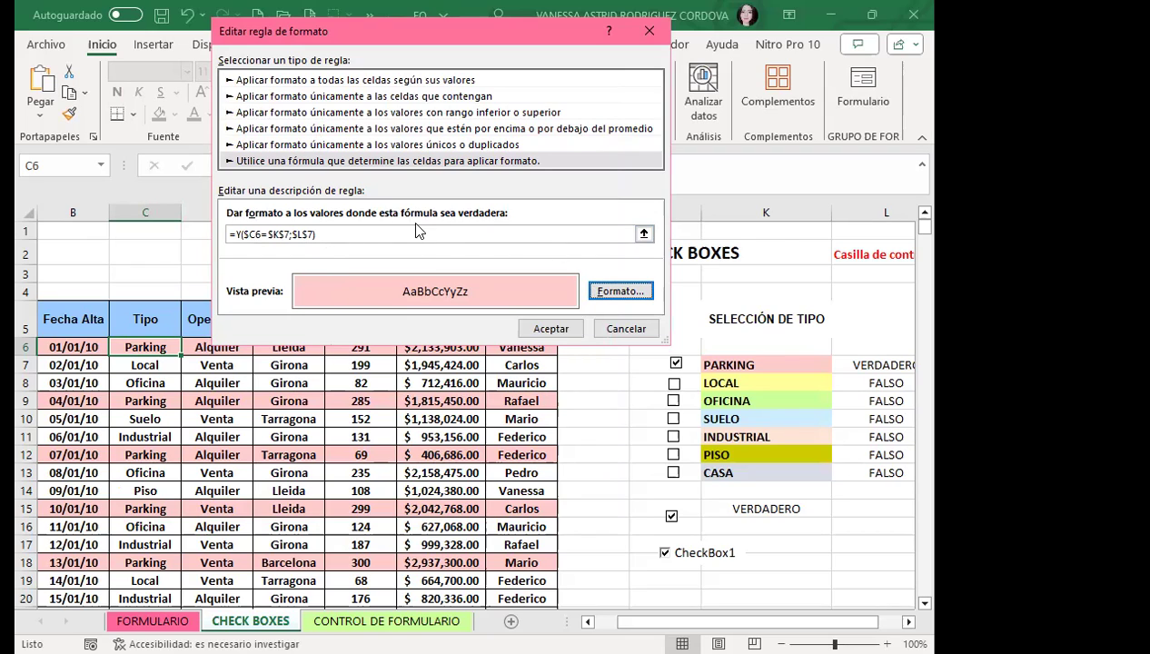
- Close the rule editor and confirm the seven $A$6:$H$3341 rules with Aceptar
click(545, 329)
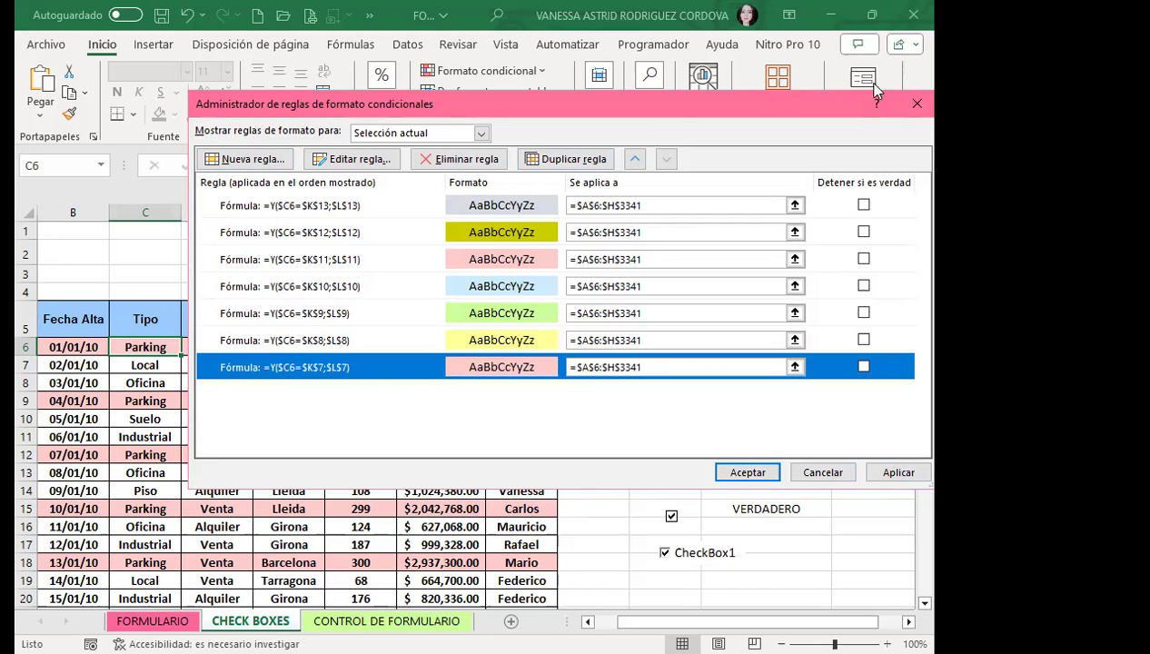
click(918, 106)
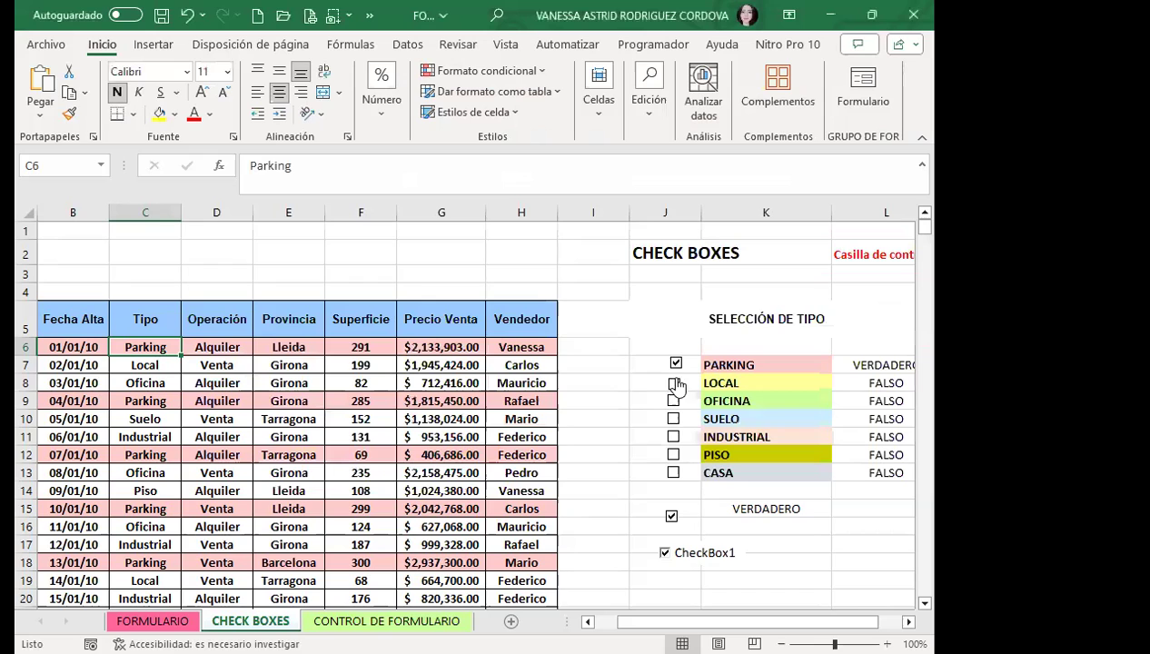
- Tick Local, Oficina, Suelo, Industrial, Piso and Casa to highlight all their rows
click(674, 383)
click(673, 400)
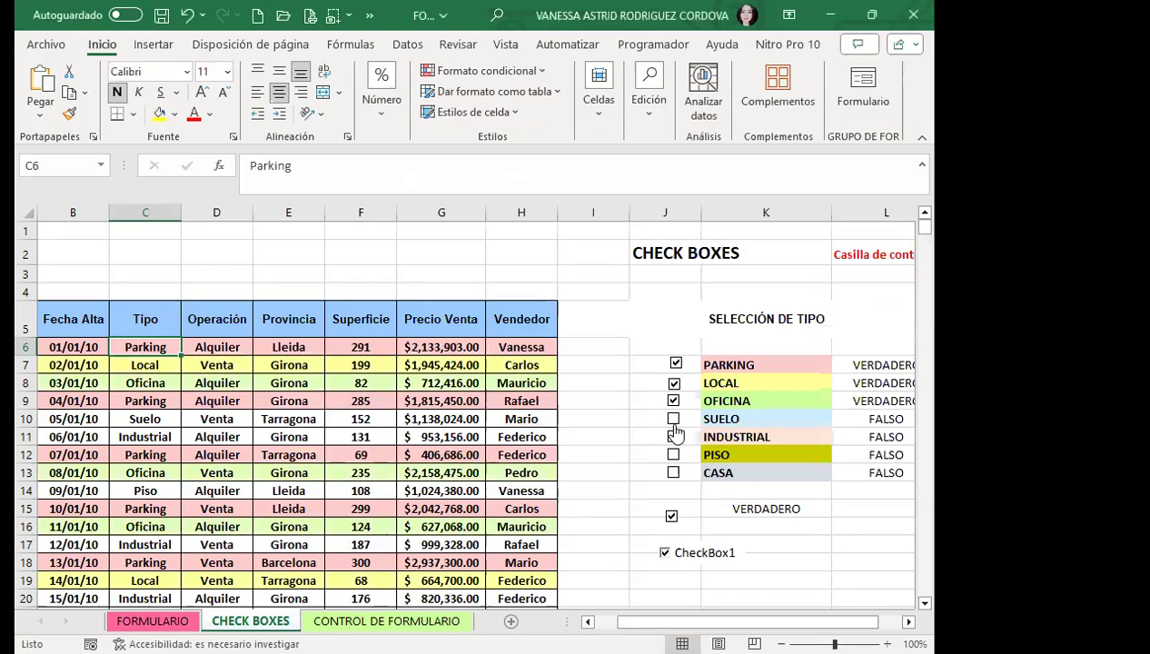
click(674, 418)
click(673, 437)
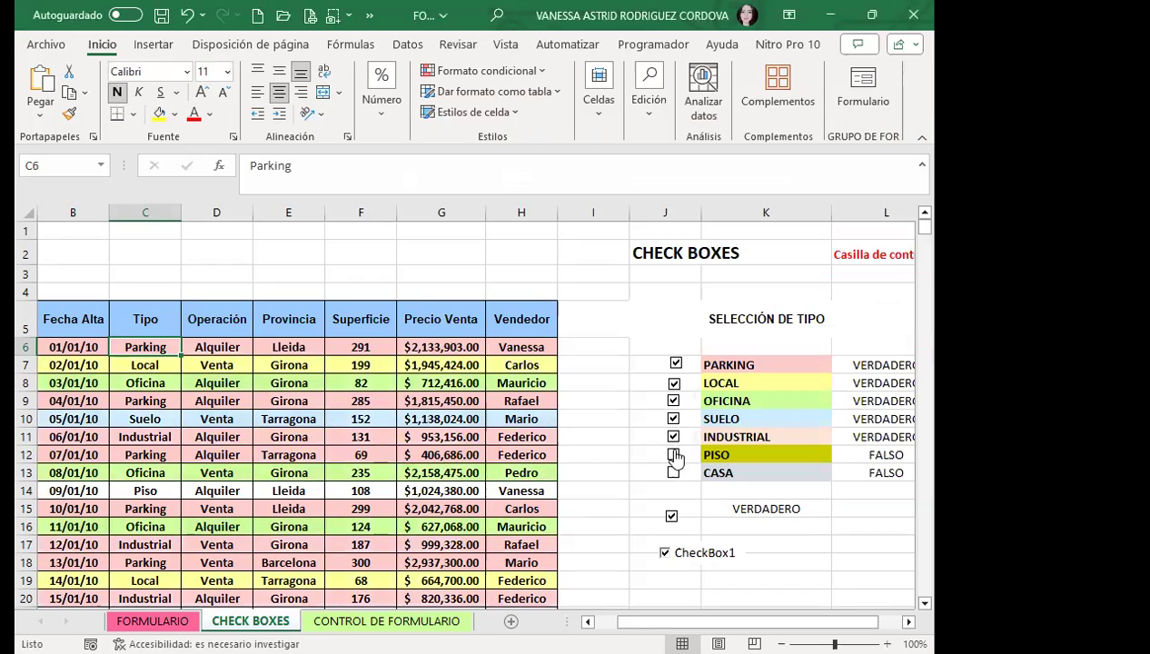
click(673, 455)
click(673, 472)
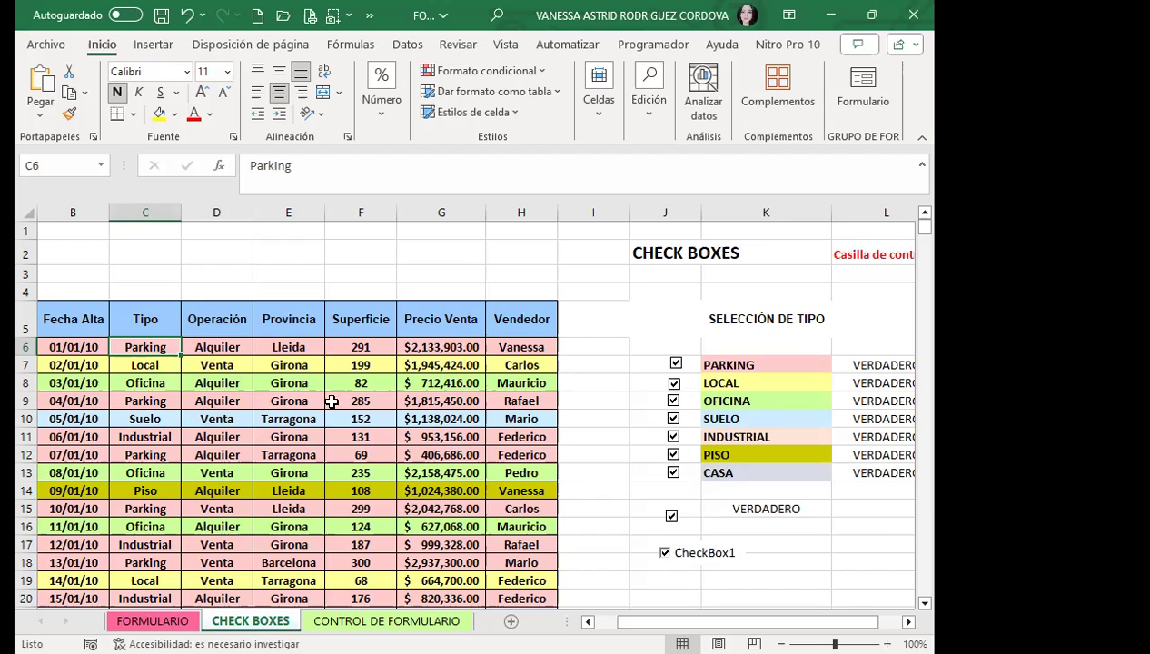
- Untick Casa, Piso, Industrial, Suelo, Oficina and Local to clear all highlighting
drag(61, 343, 538, 490)
drag(73, 419, 432, 527)
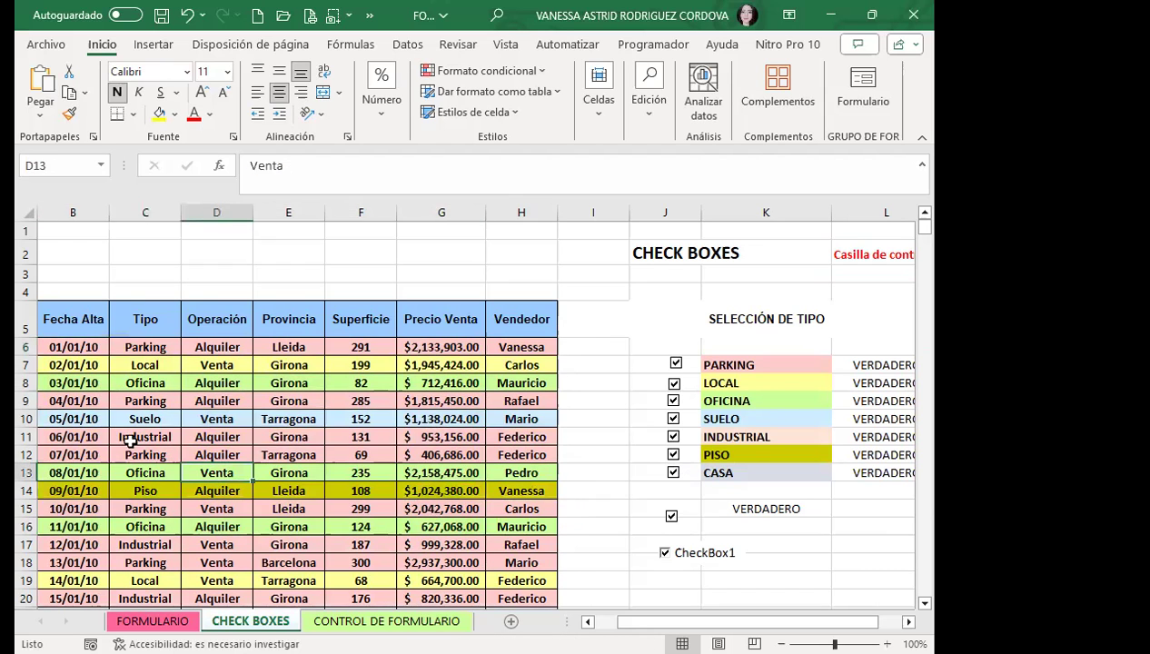
click(141, 397)
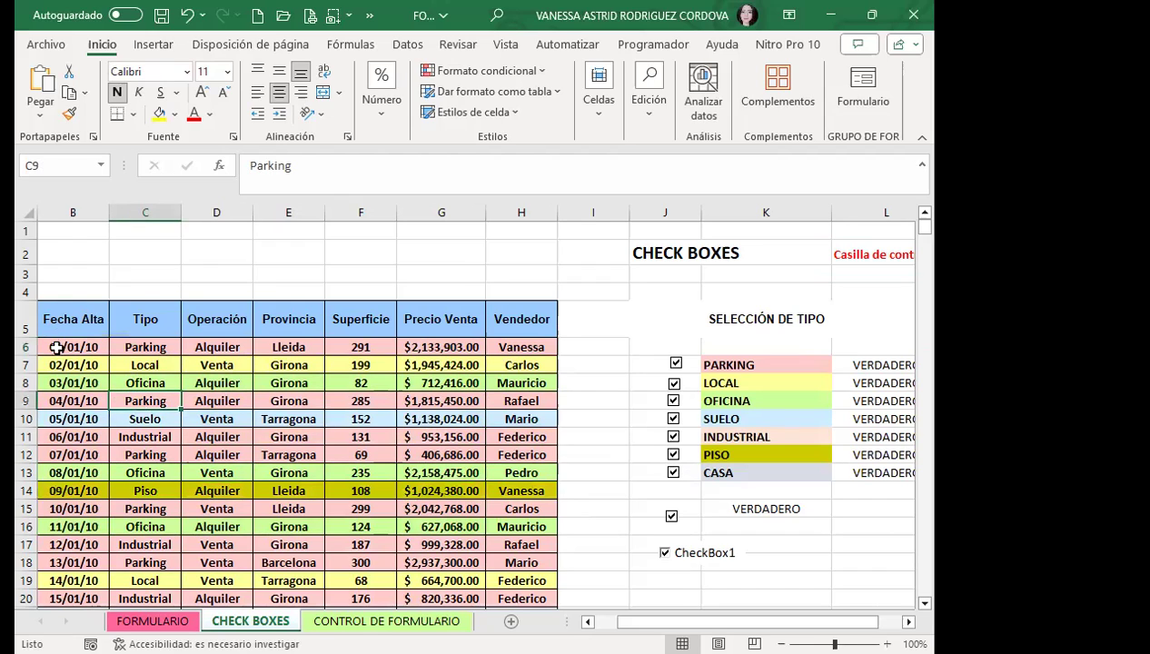
click(148, 345)
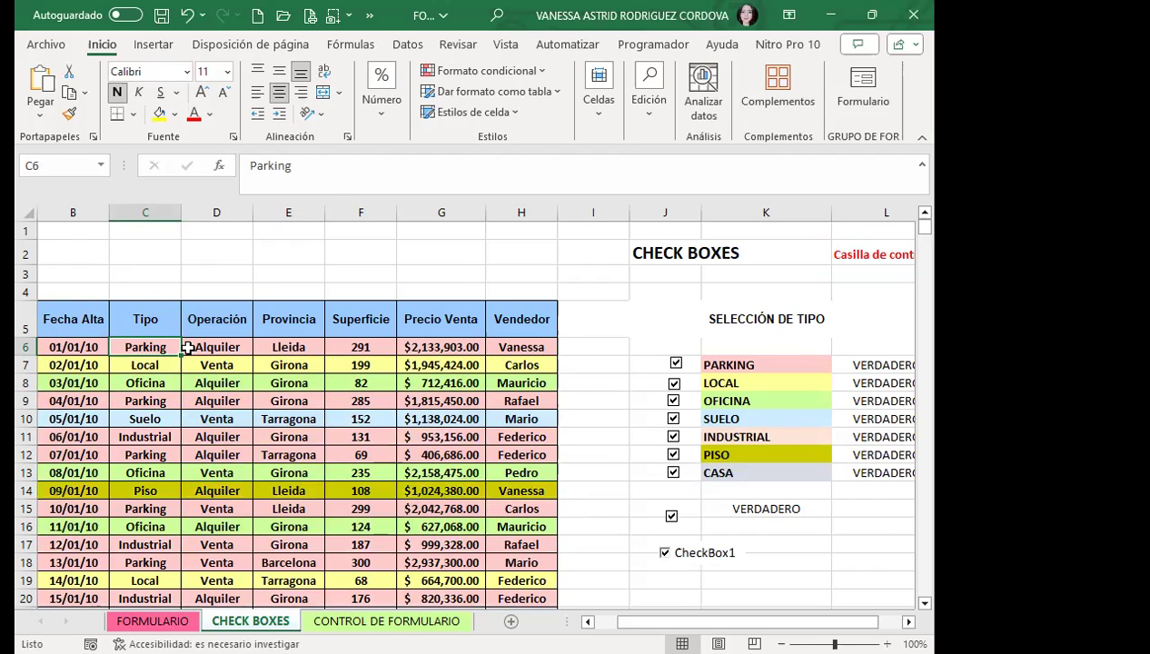
click(673, 468)
click(673, 454)
click(673, 437)
click(673, 419)
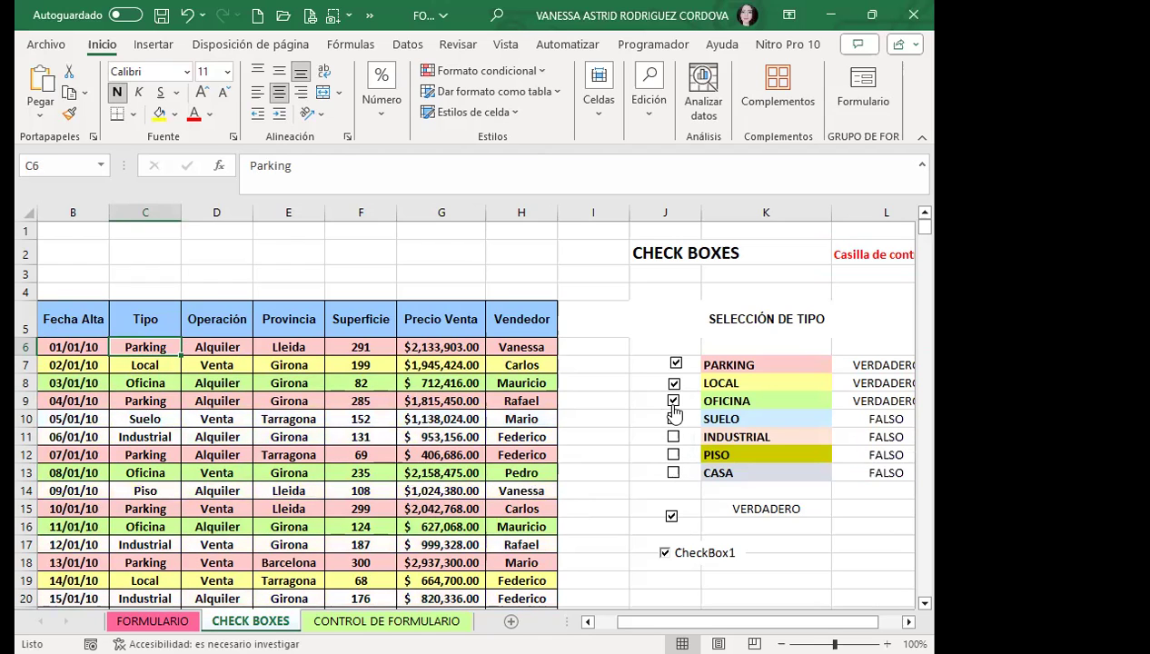
click(673, 400)
click(673, 382)
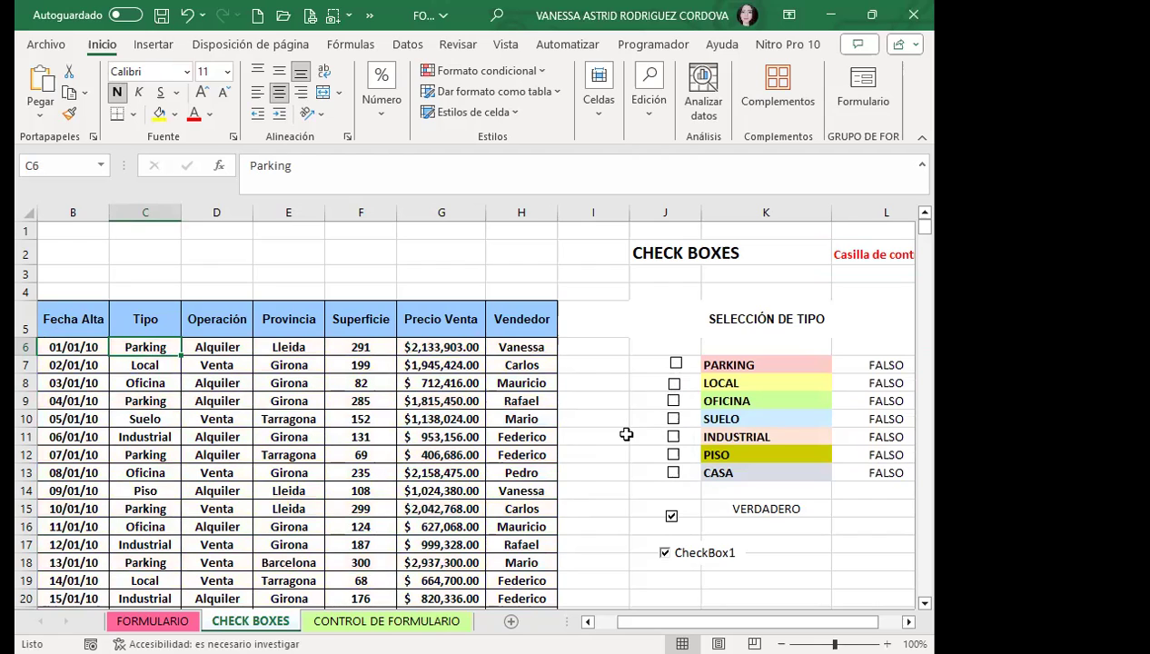
- Tick Local and add filter arrows to the table headers from the Datos tab
click(675, 385)
click(361, 322)
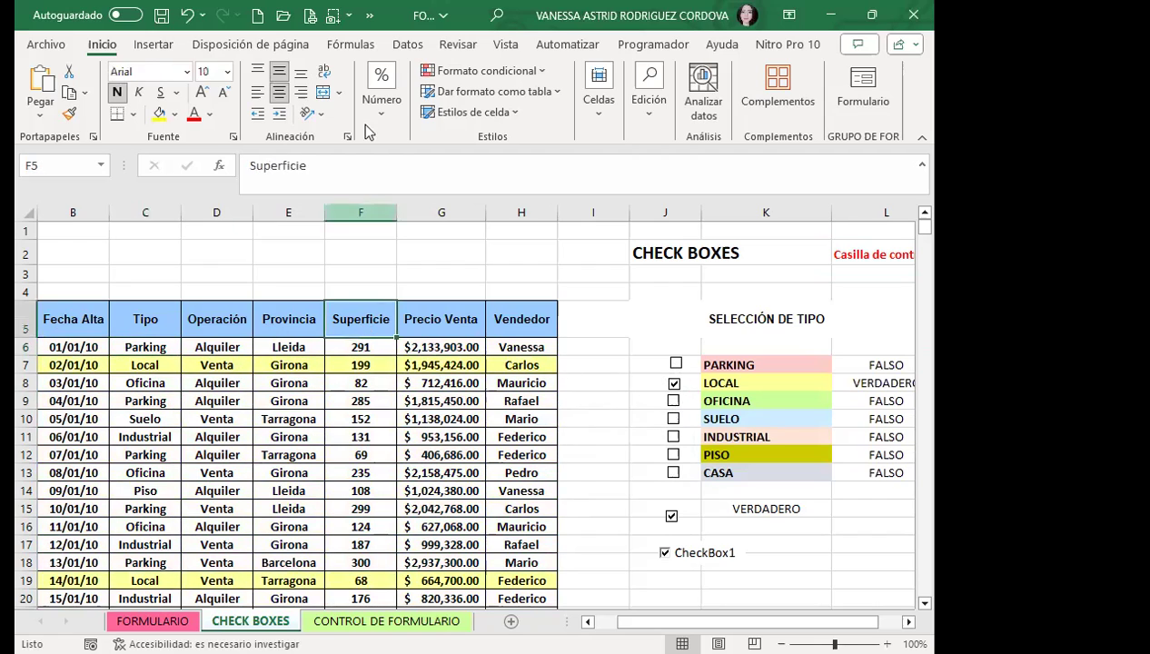
click(408, 44)
click(483, 90)
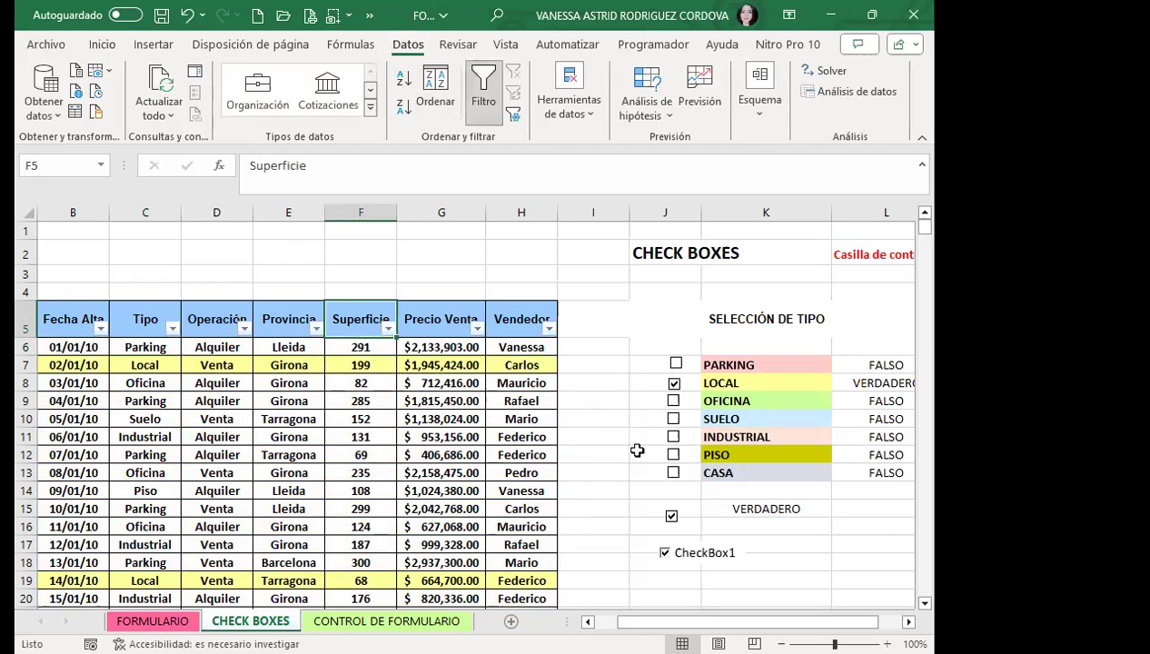
- Tick Oficina, Suelo, Industrial, Piso and Casa so their rows are coloured
click(673, 400)
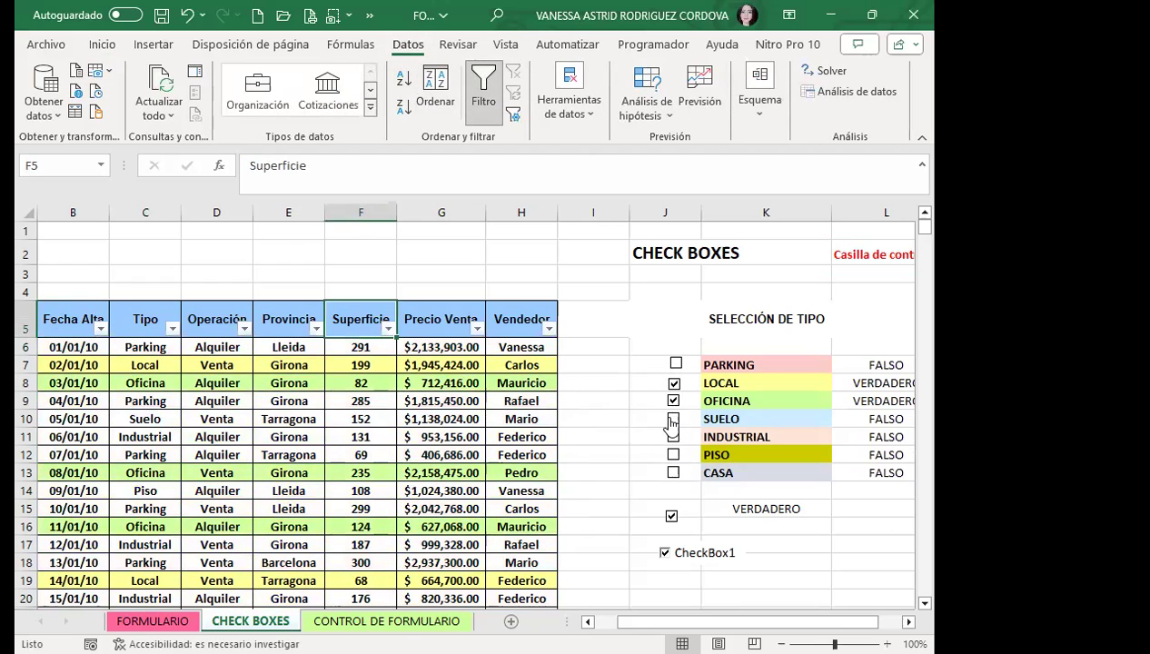
click(673, 418)
click(673, 437)
click(673, 454)
click(674, 473)
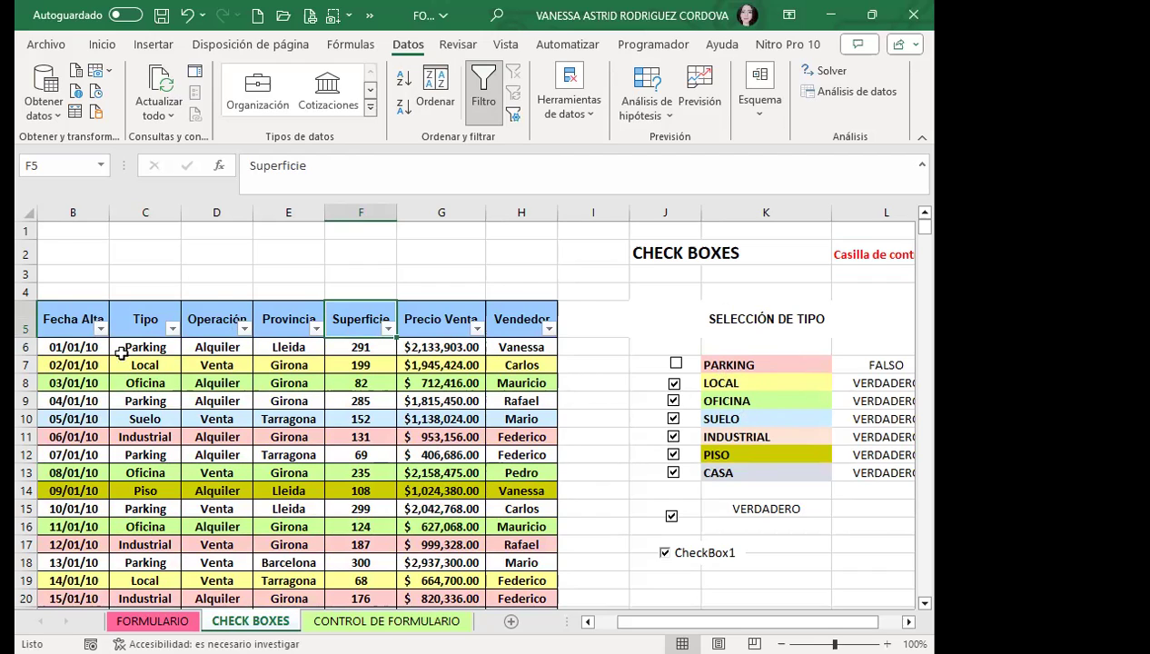
click(243, 329)
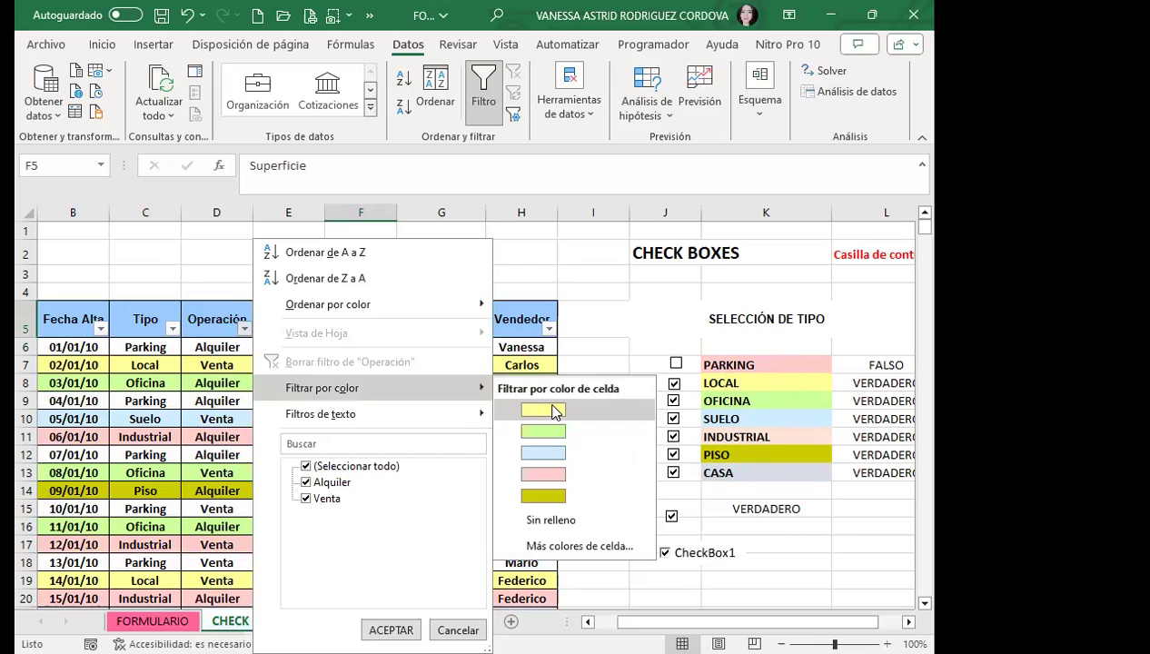
- Filter the Operación column by colour to show only the yellow Local rows
click(587, 390)
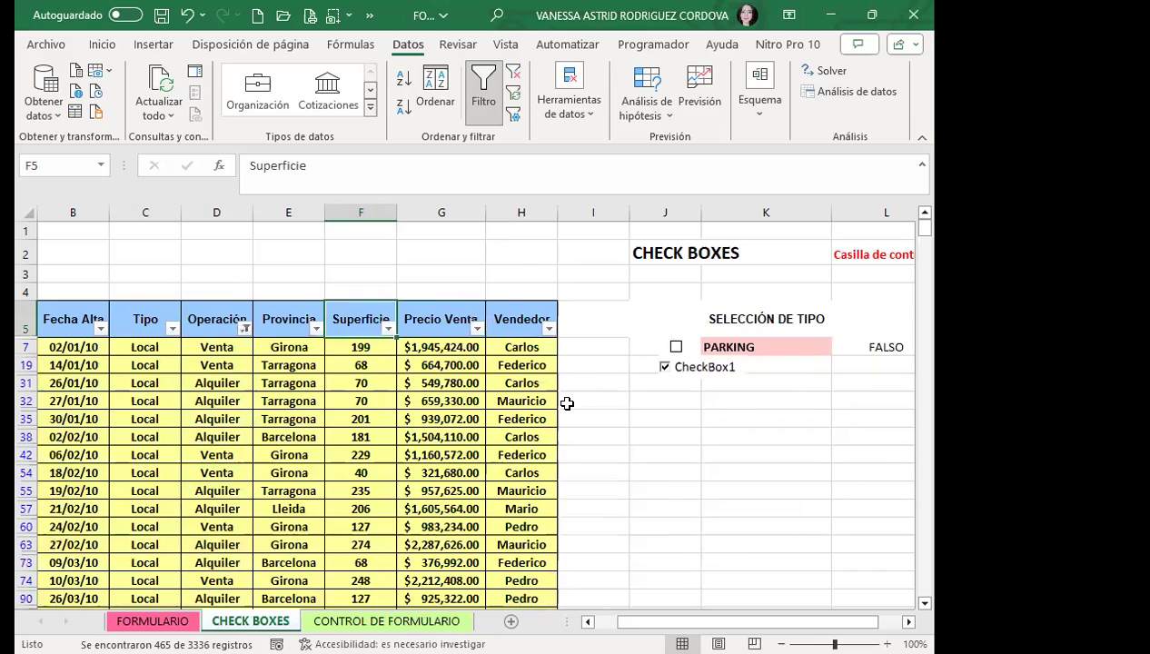
scroll(541, 404, down, 2)
scroll(541, 404, down, 6)
scroll(541, 405, down, 5)
scroll(542, 404, down, 5)
scroll(541, 404, down, 8)
scroll(541, 404, down, 4)
scroll(486, 331, up, 8)
scroll(486, 331, up, 10)
scroll(403, 329, up, 9)
scroll(372, 354, up, 6)
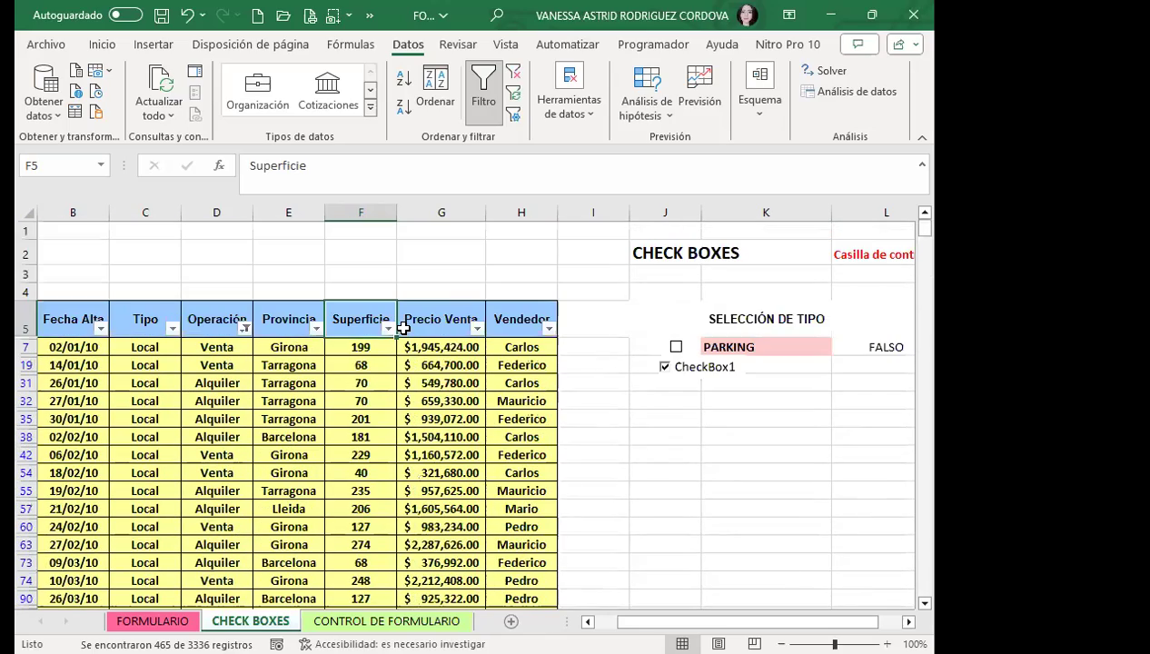
- Reopen the Operación filter's colour options to pick another fill colour
click(243, 328)
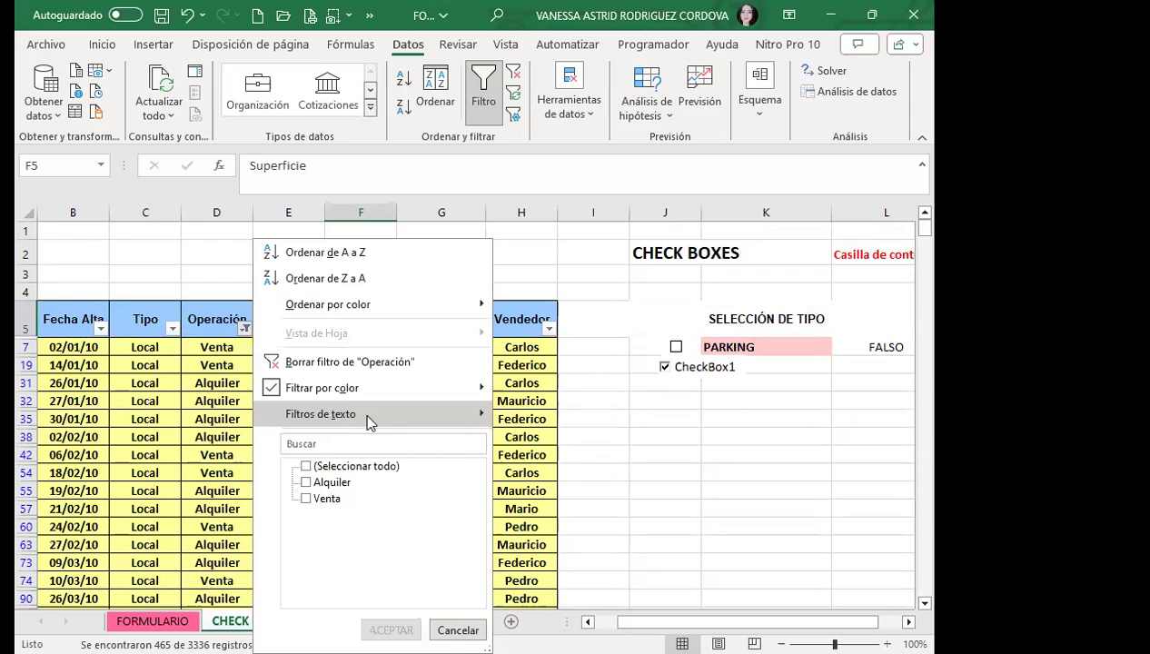
mouse_move(470, 415)
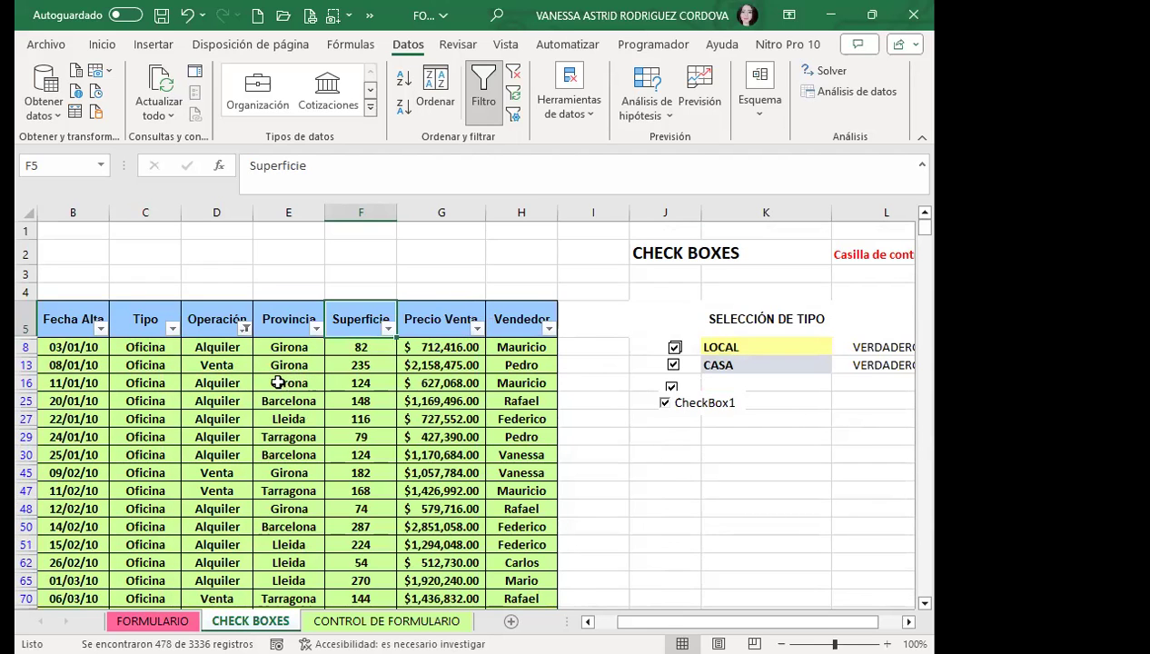
scroll(293, 454, down, 10)
scroll(296, 449, down, 8)
scroll(298, 441, up, 12)
scroll(308, 439, up, 6)
- Clear the filter with Borrar so all 3336 rows show again
click(473, 83)
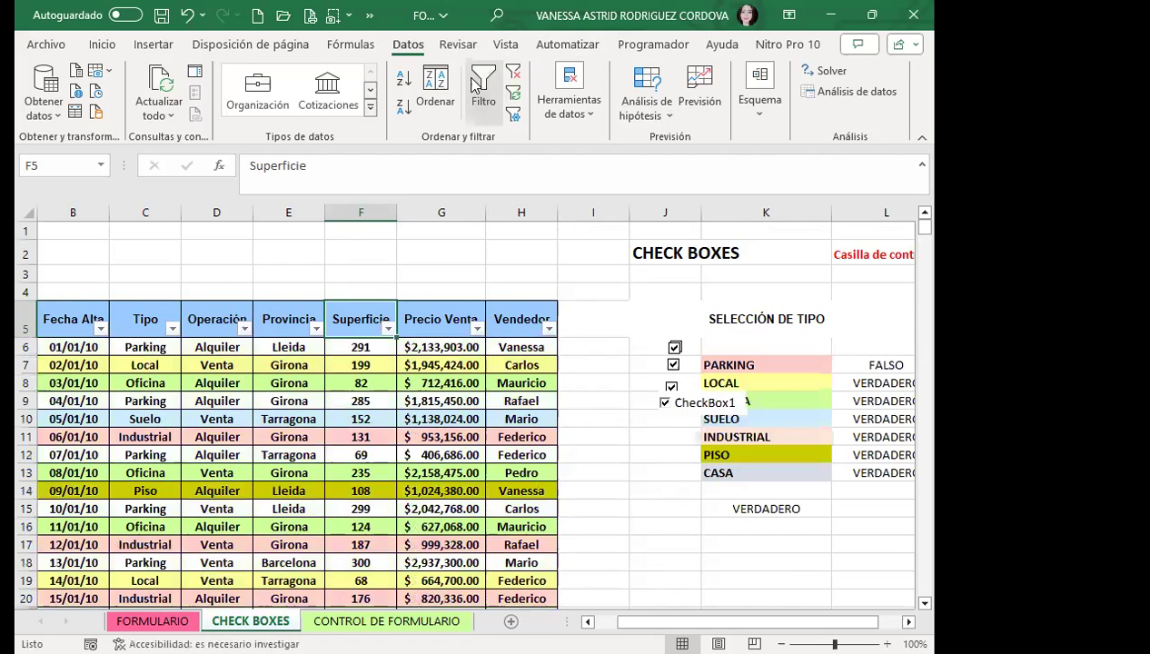
click(546, 384)
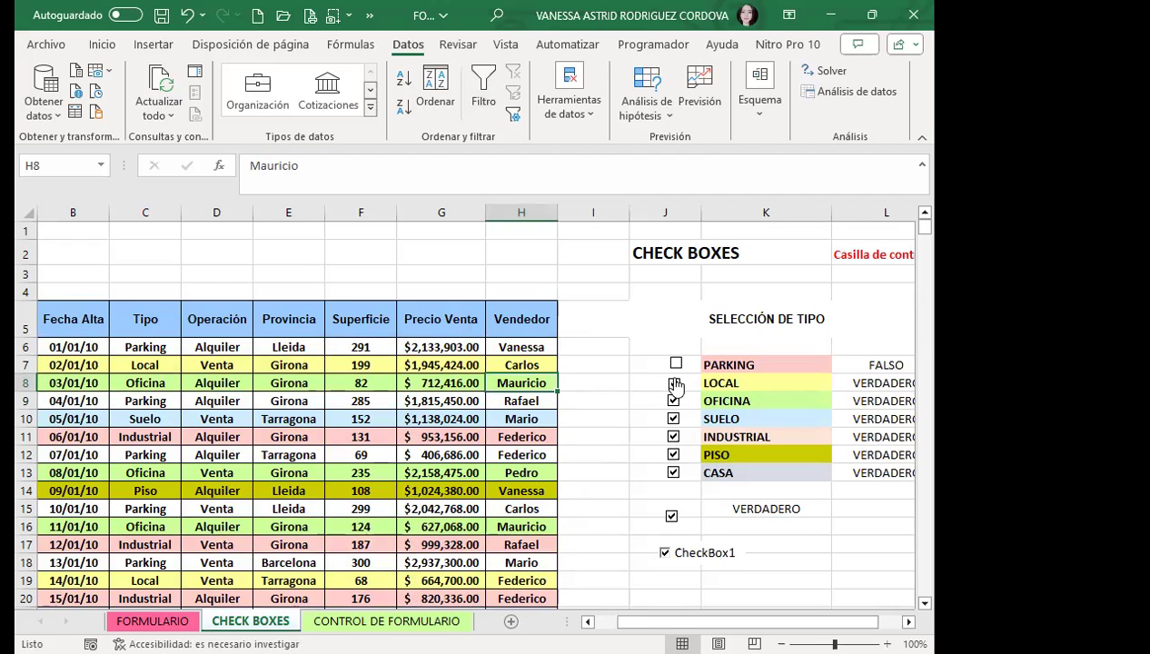
click(676, 385)
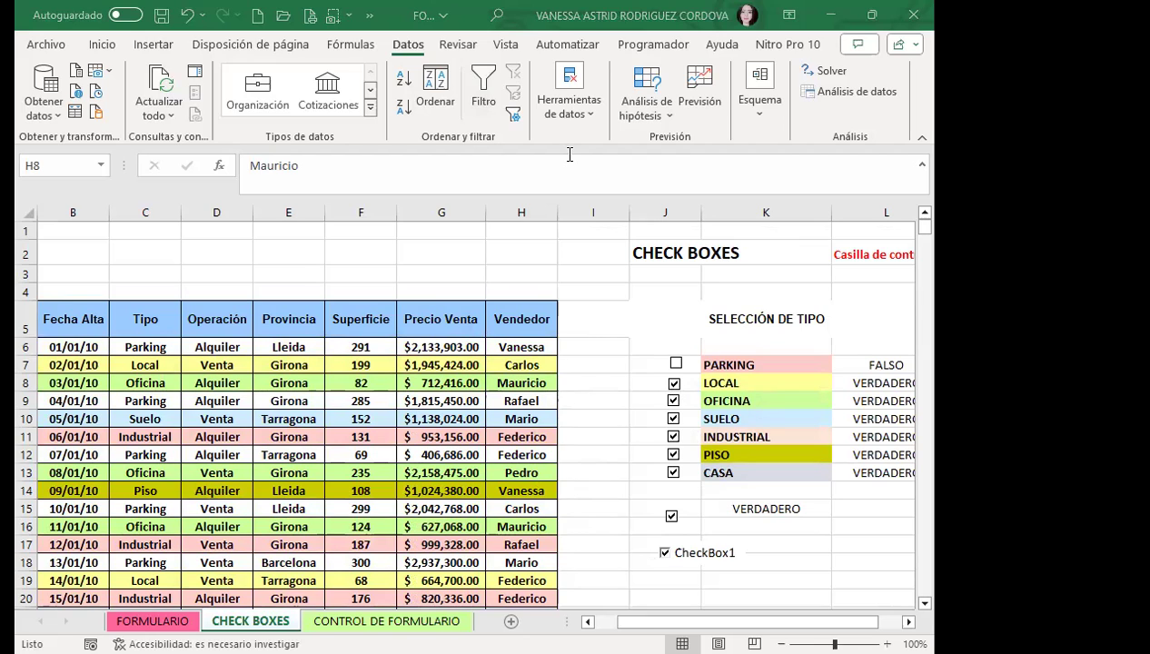
click(518, 346)
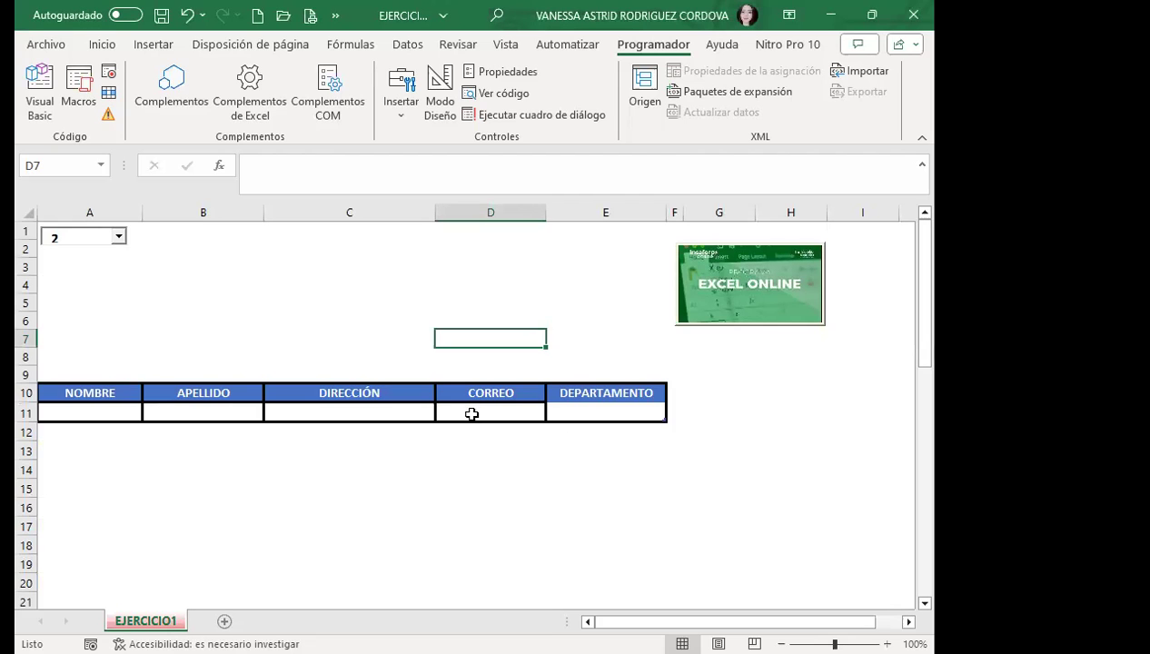
- Inspect the NOMBRE, APELLIDO, CORREO and DIRECCIÓN cells of the entry table
click(484, 408)
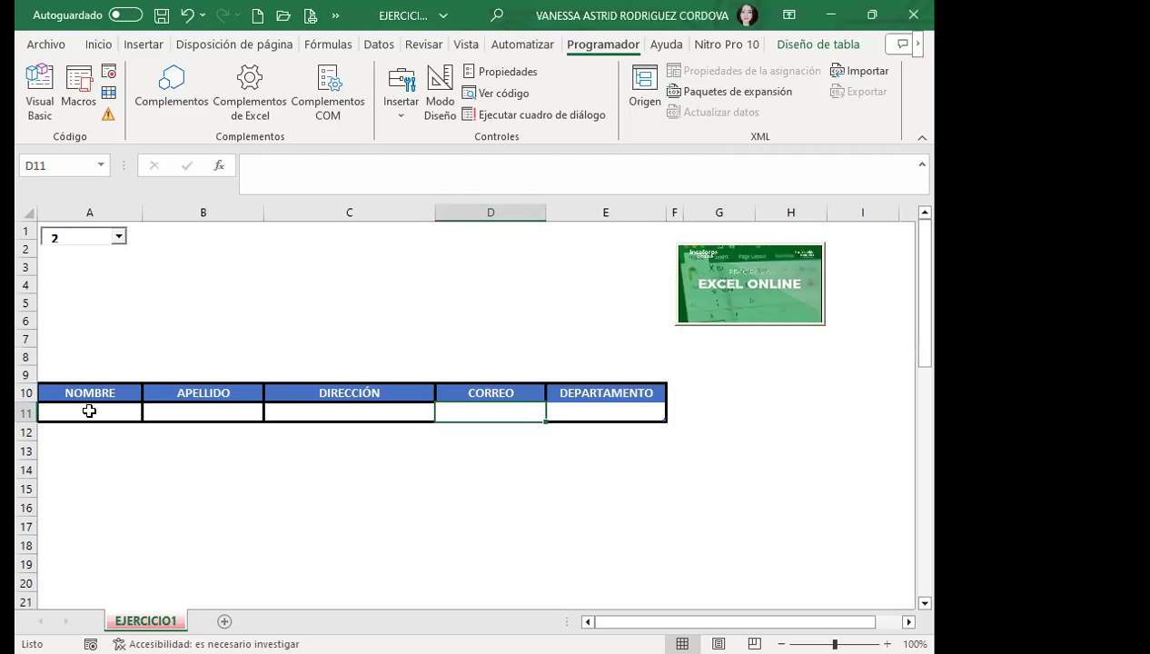
click(91, 409)
click(209, 411)
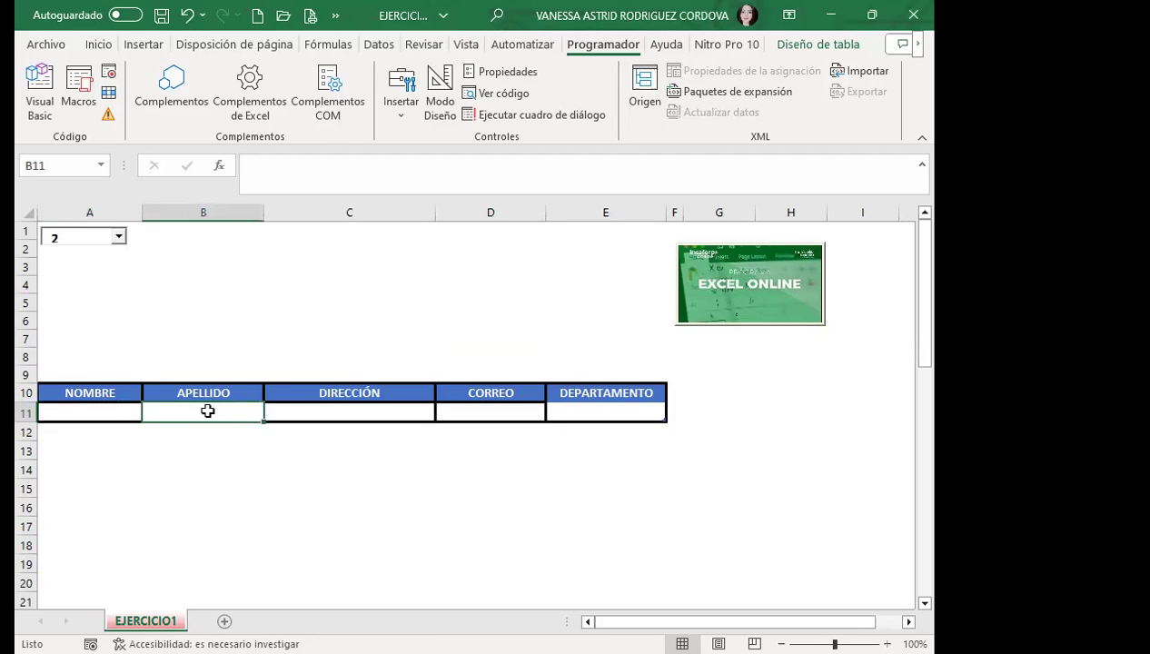
click(71, 409)
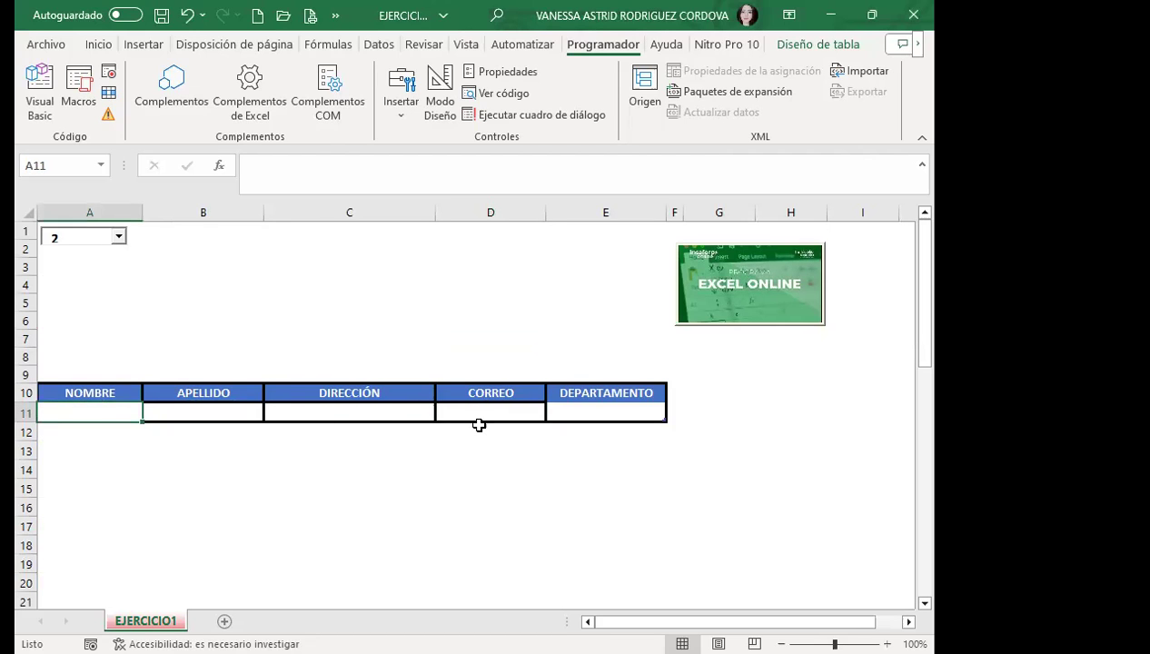
click(480, 413)
click(371, 399)
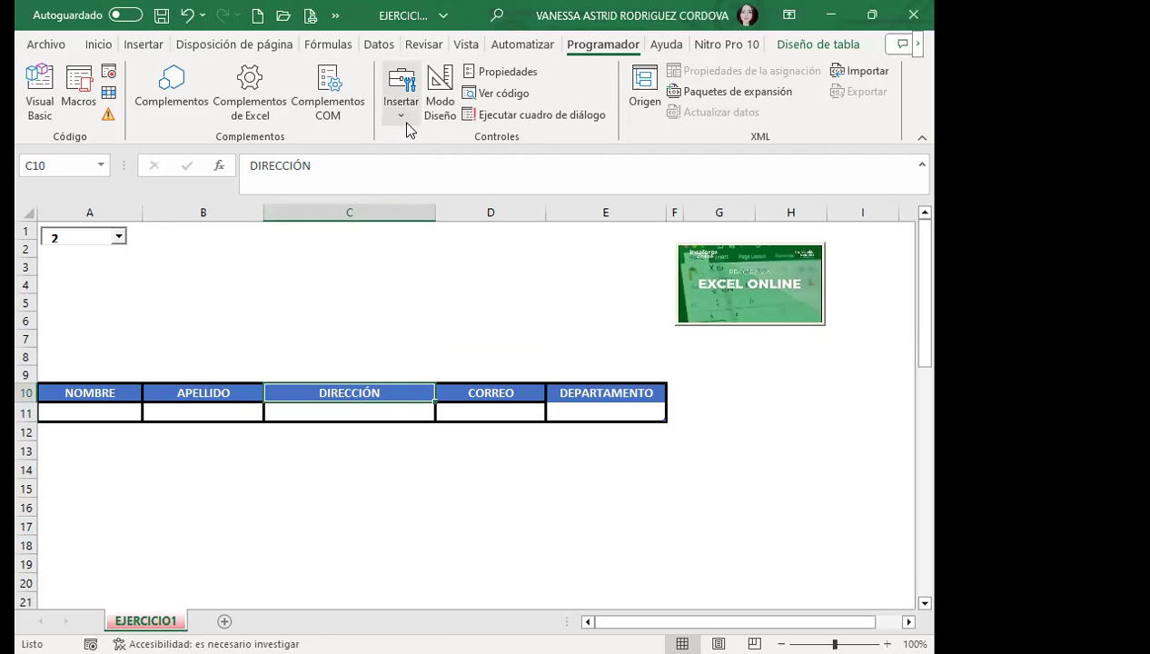
- Check the form controls list, then set the A1 combo box to 4
click(407, 91)
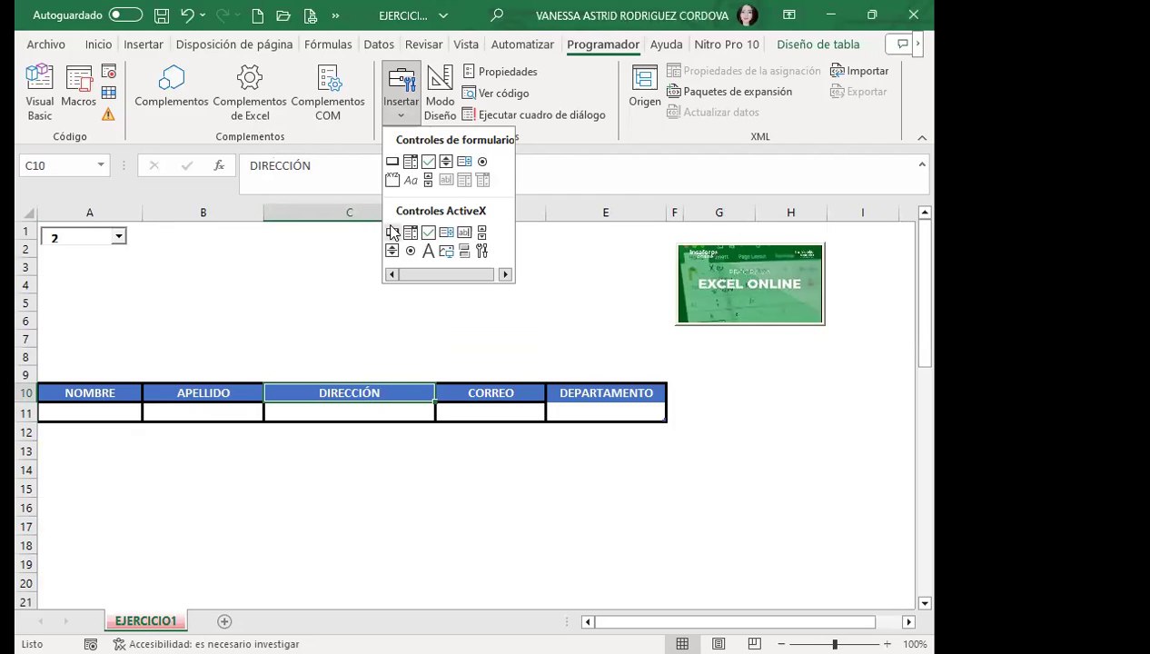
click(332, 243)
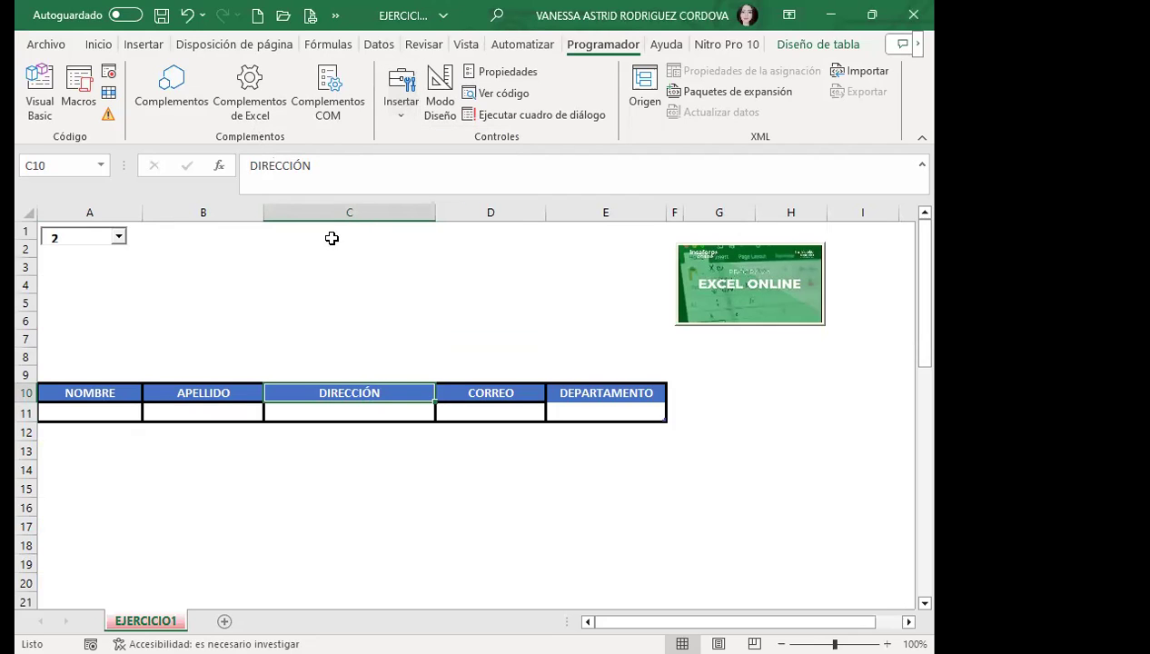
click(552, 300)
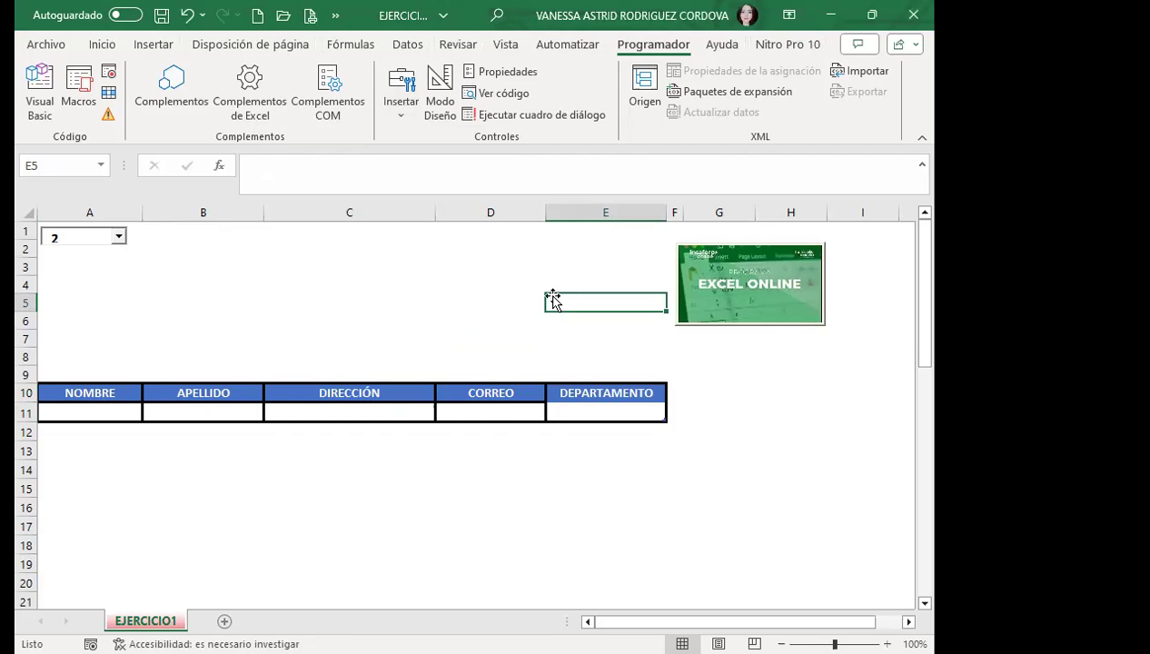
drag(128, 393, 598, 440)
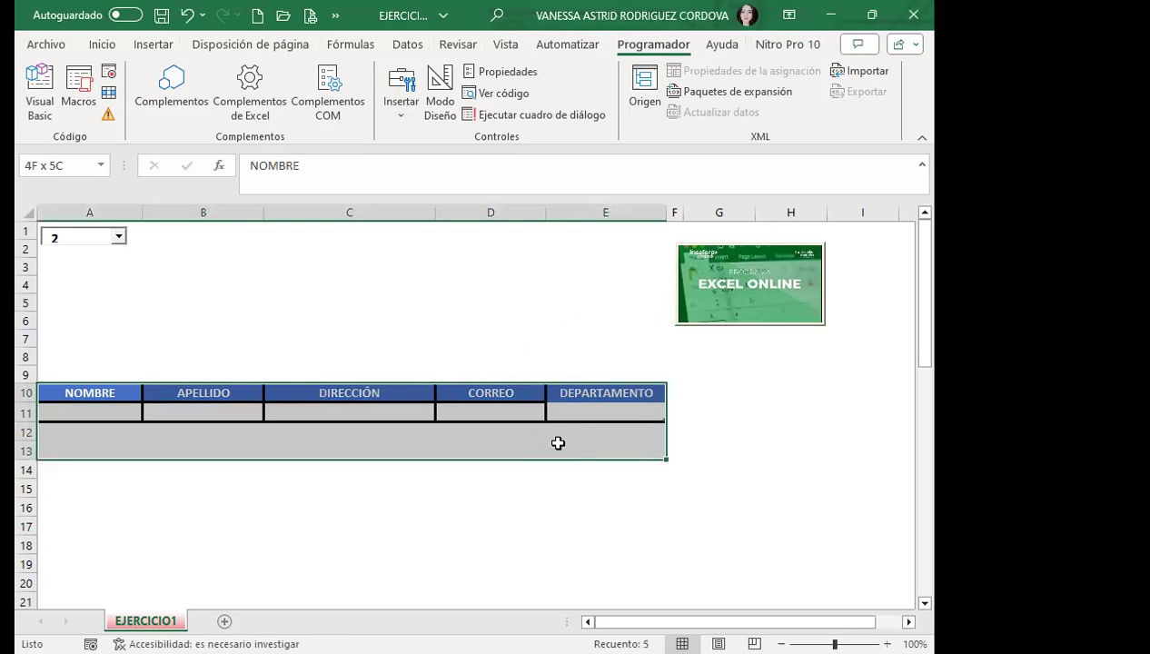
click(550, 433)
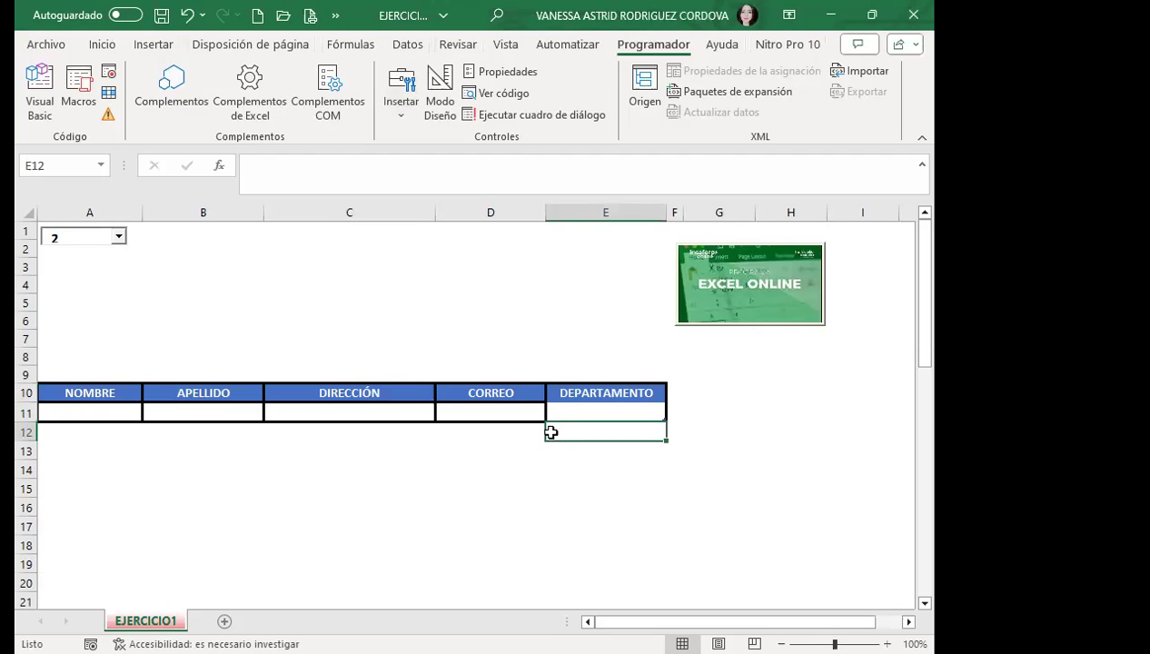
click(420, 338)
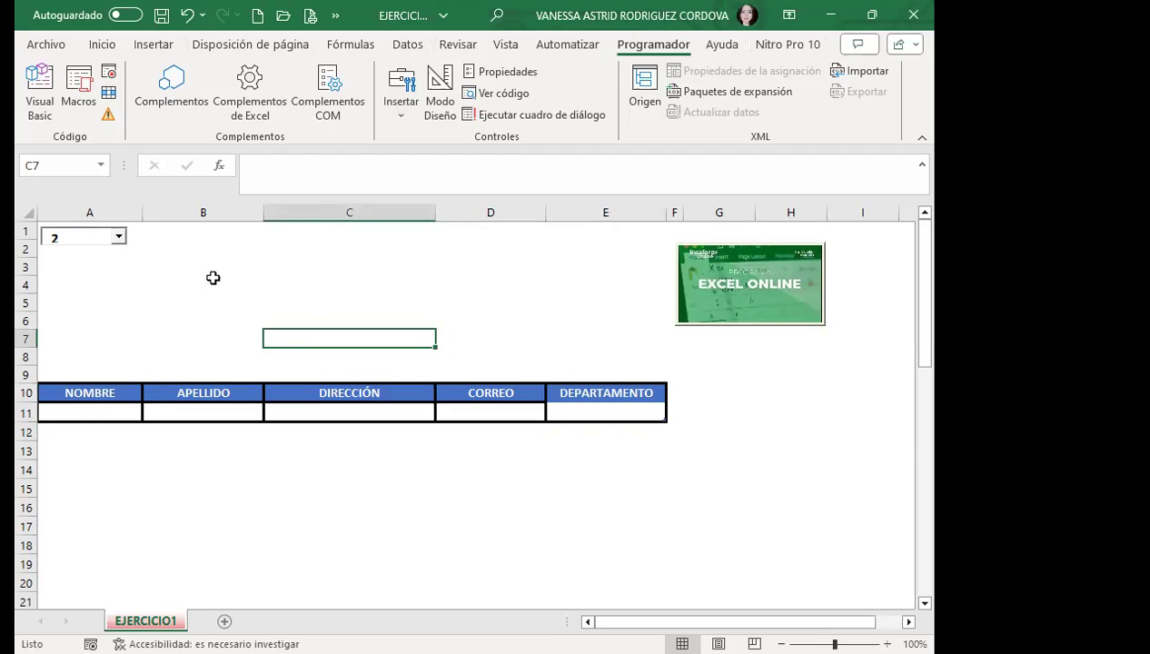
click(120, 236)
click(72, 291)
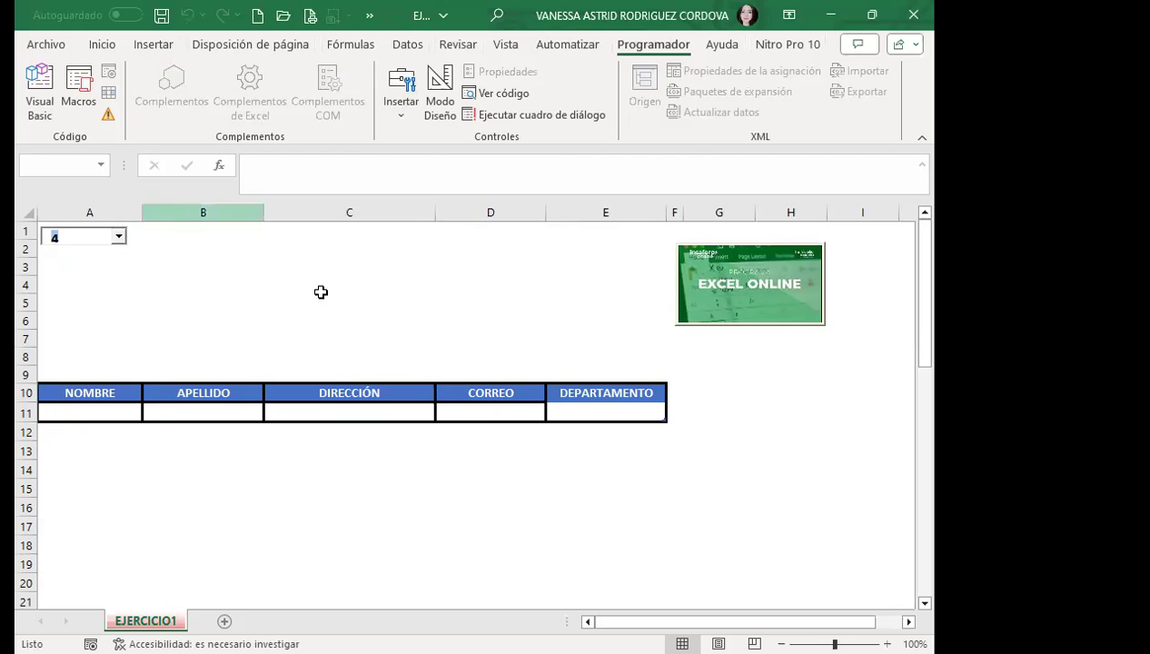
- Set the A1 combo box to 8 and launch the CAPTURA DE INFORMACIÓN form via the EXCEL ONLINE image
click(337, 401)
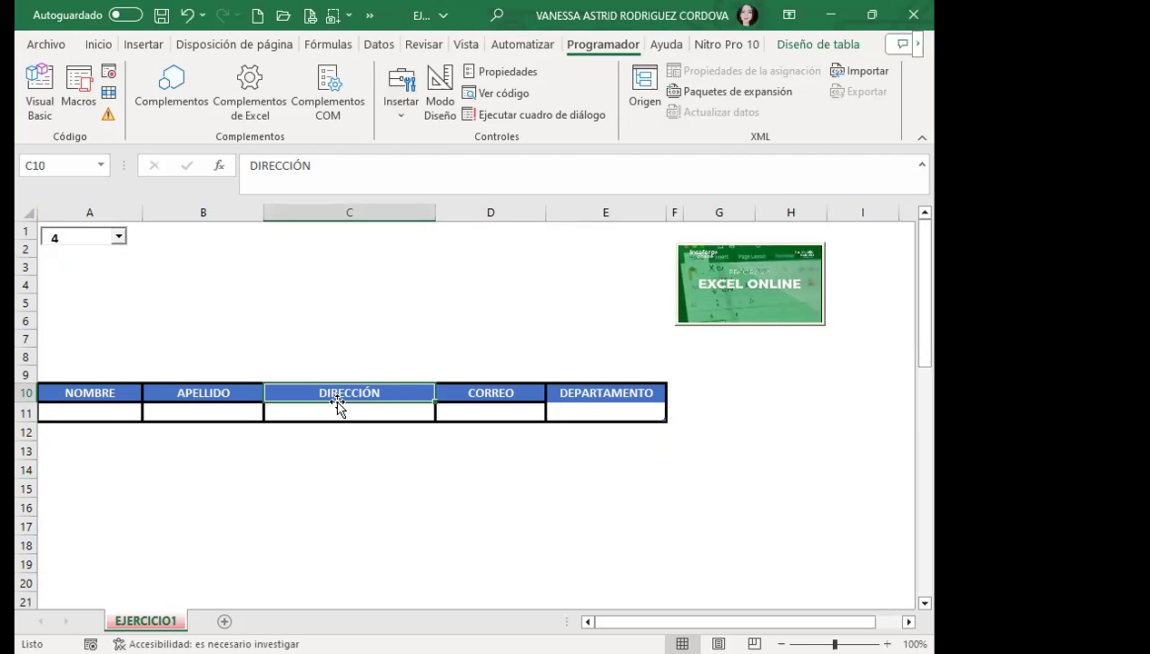
click(259, 319)
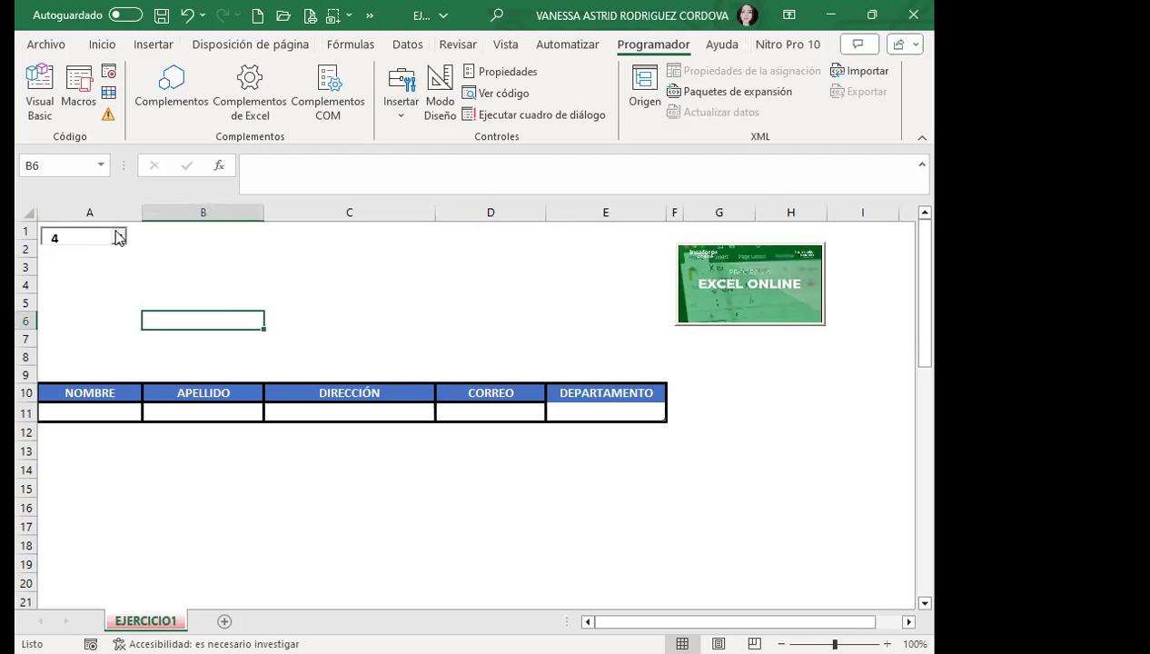
click(118, 237)
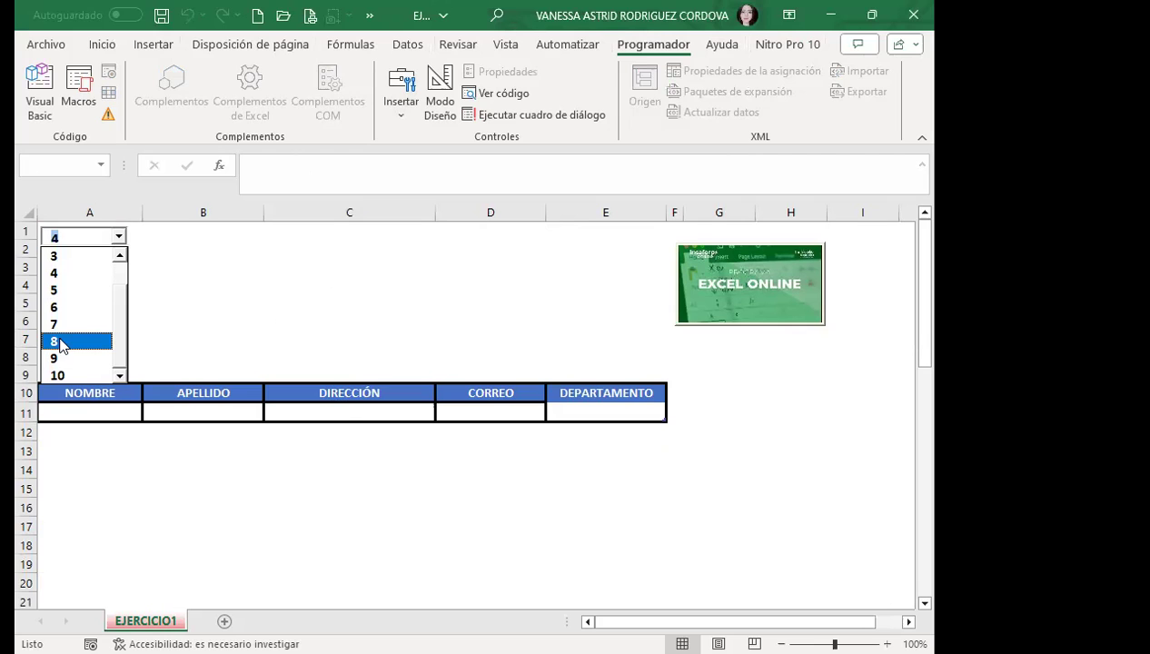
click(54, 273)
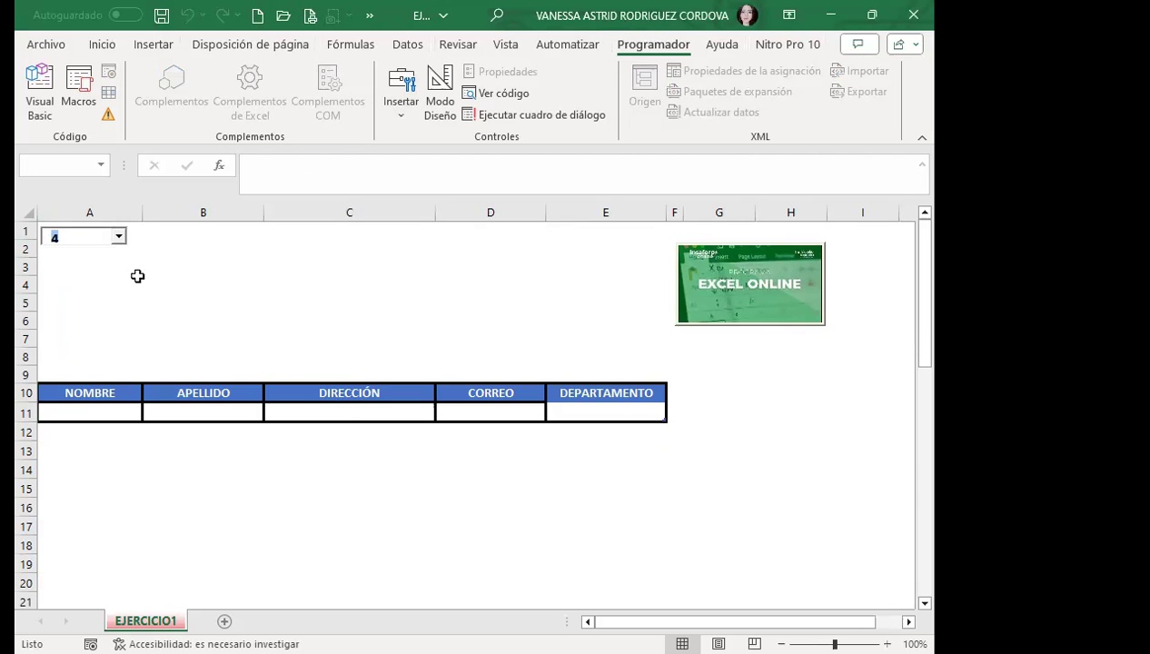
click(79, 241)
click(119, 237)
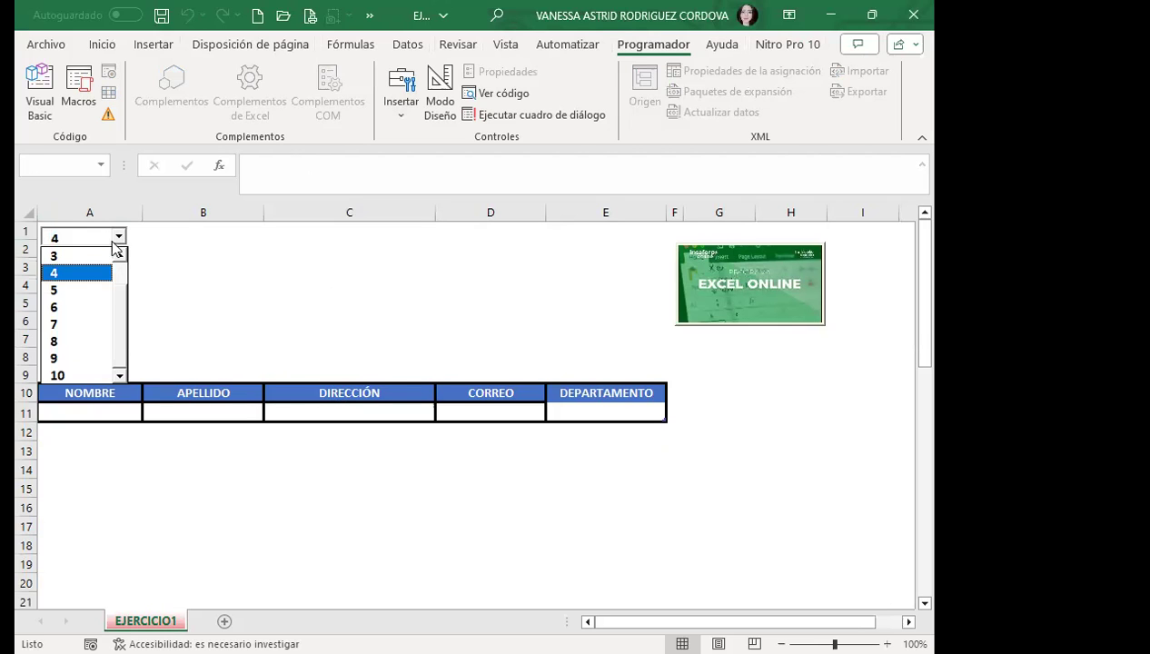
click(86, 341)
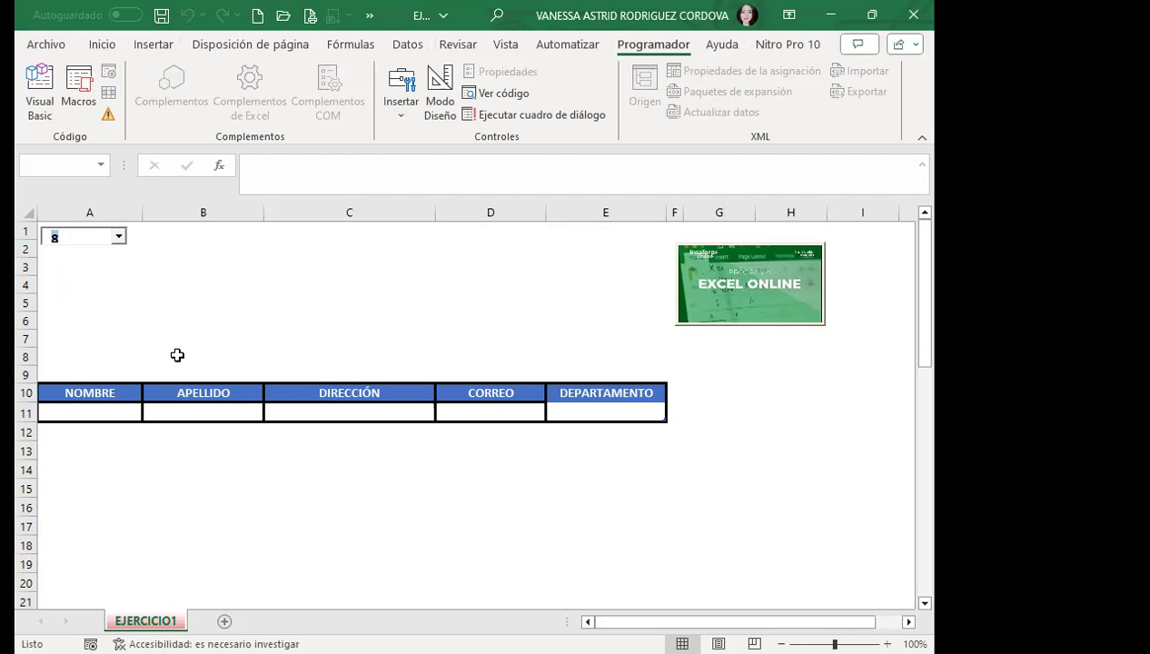
click(173, 302)
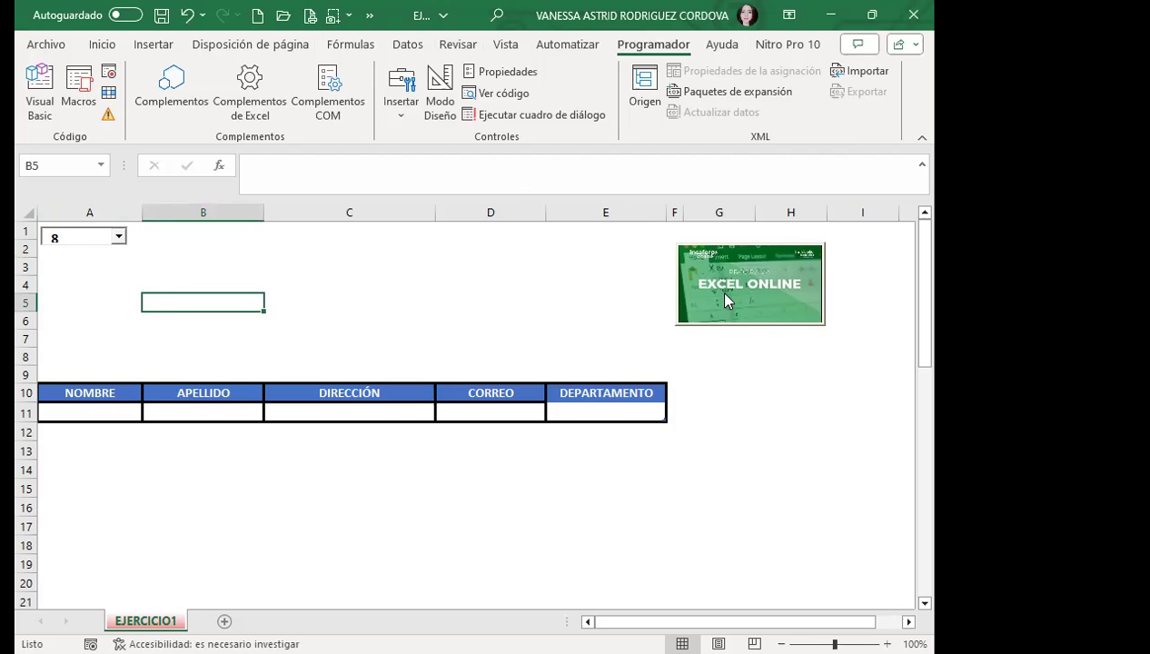
click(775, 294)
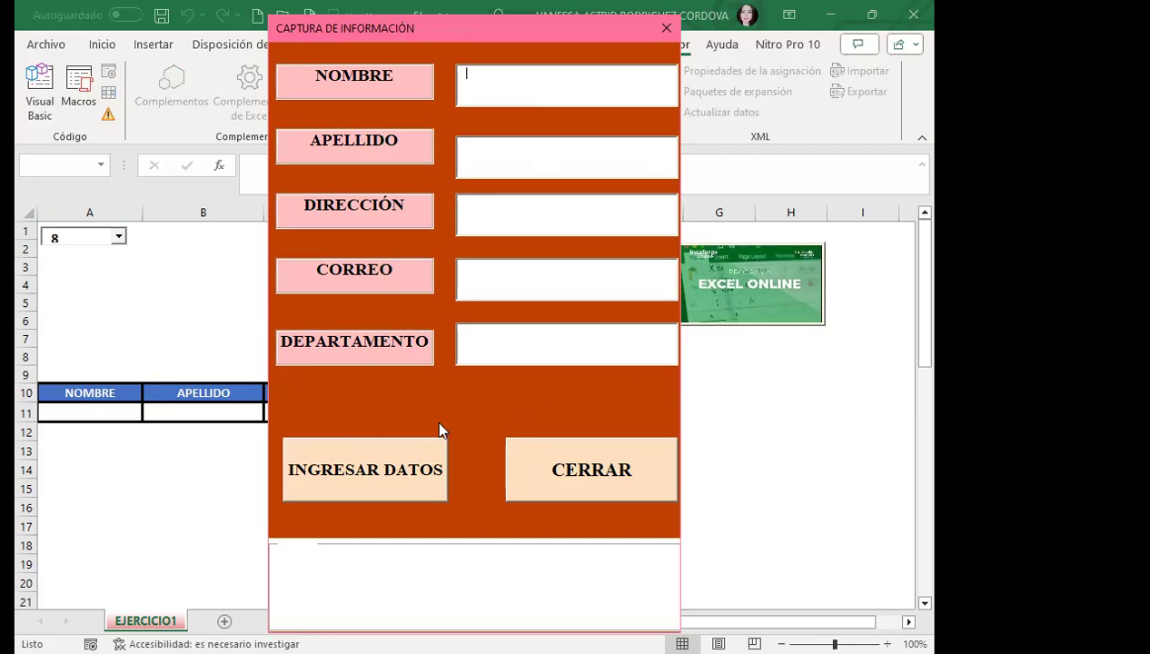
- Close the entry form with CERRAR and set the A1 combo box to 2
click(565, 477)
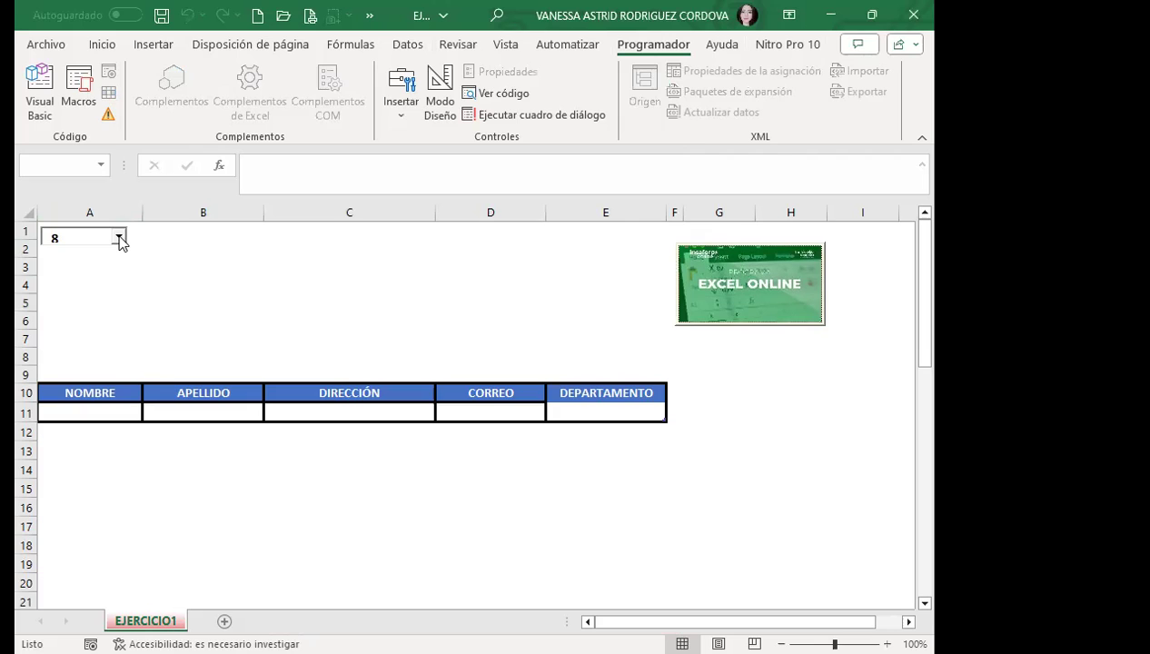
click(119, 238)
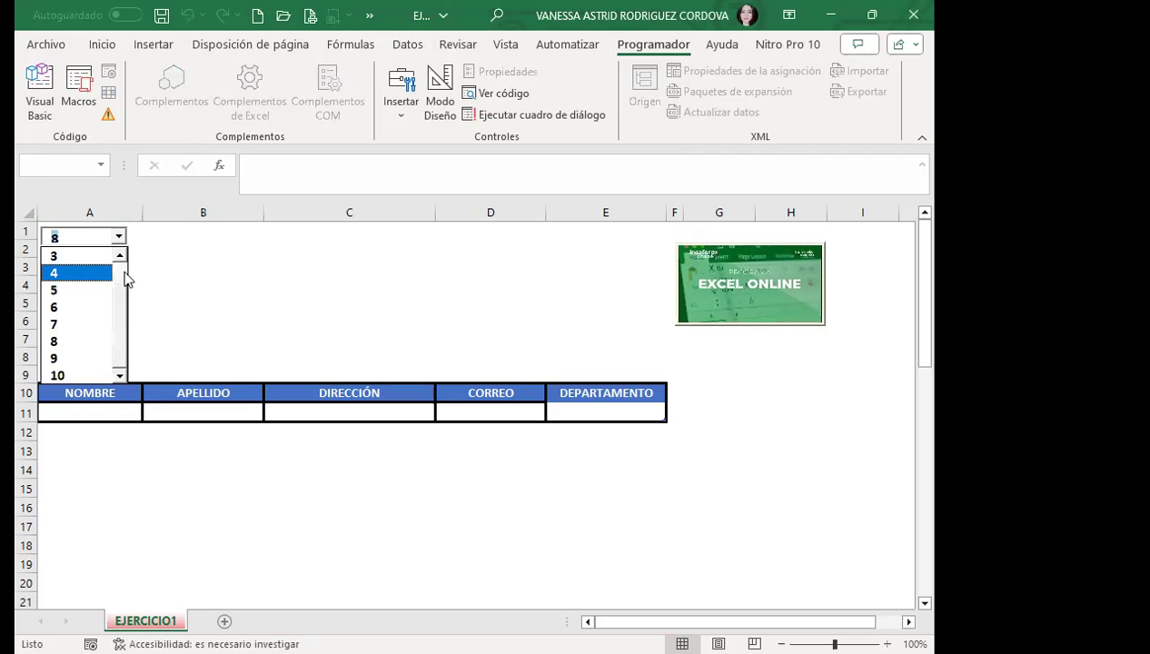
click(119, 255)
click(119, 256)
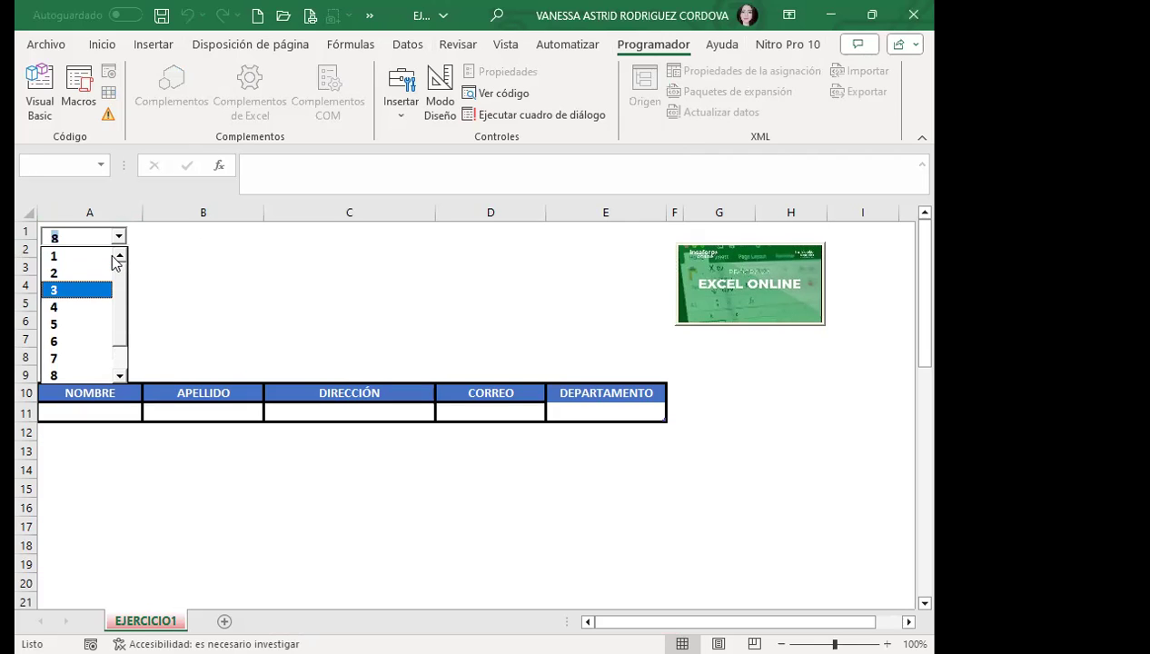
click(49, 272)
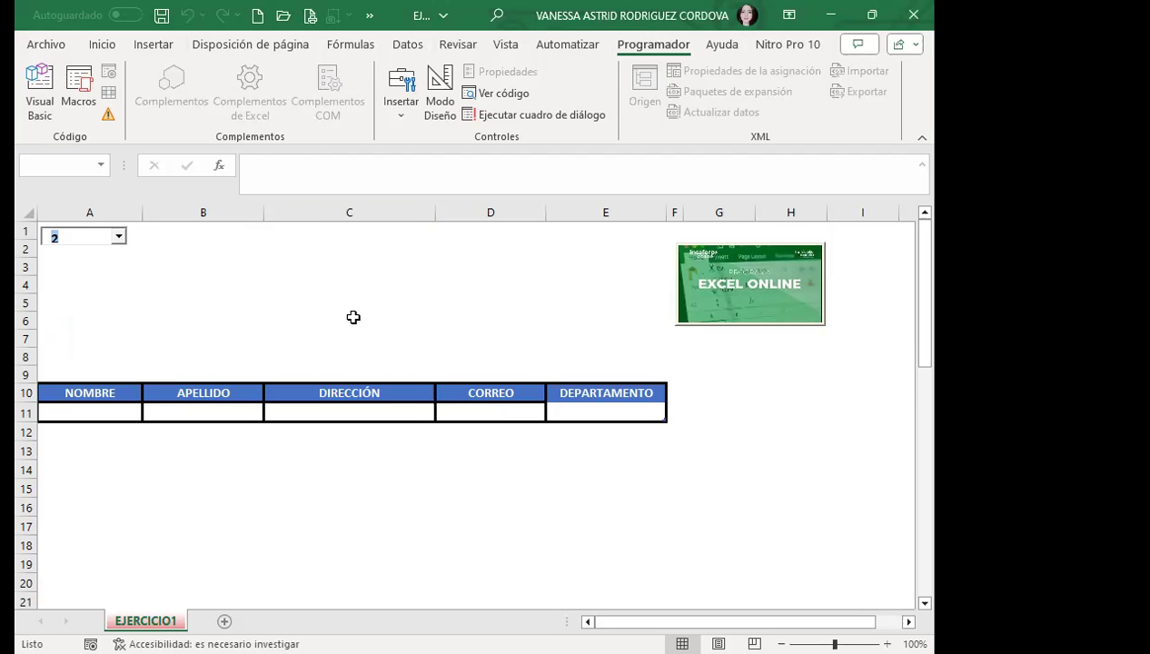
- Change the combo box to 3, then 5, and reopen and close the entry form
click(118, 237)
click(72, 272)
click(119, 237)
click(64, 288)
click(700, 317)
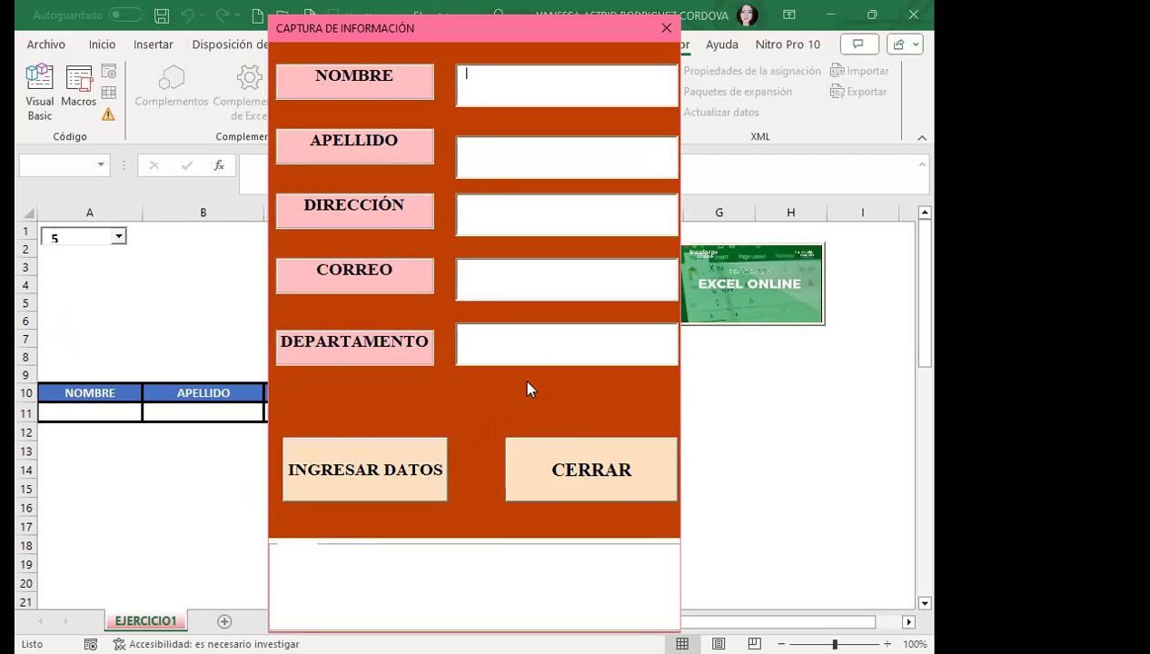
click(668, 33)
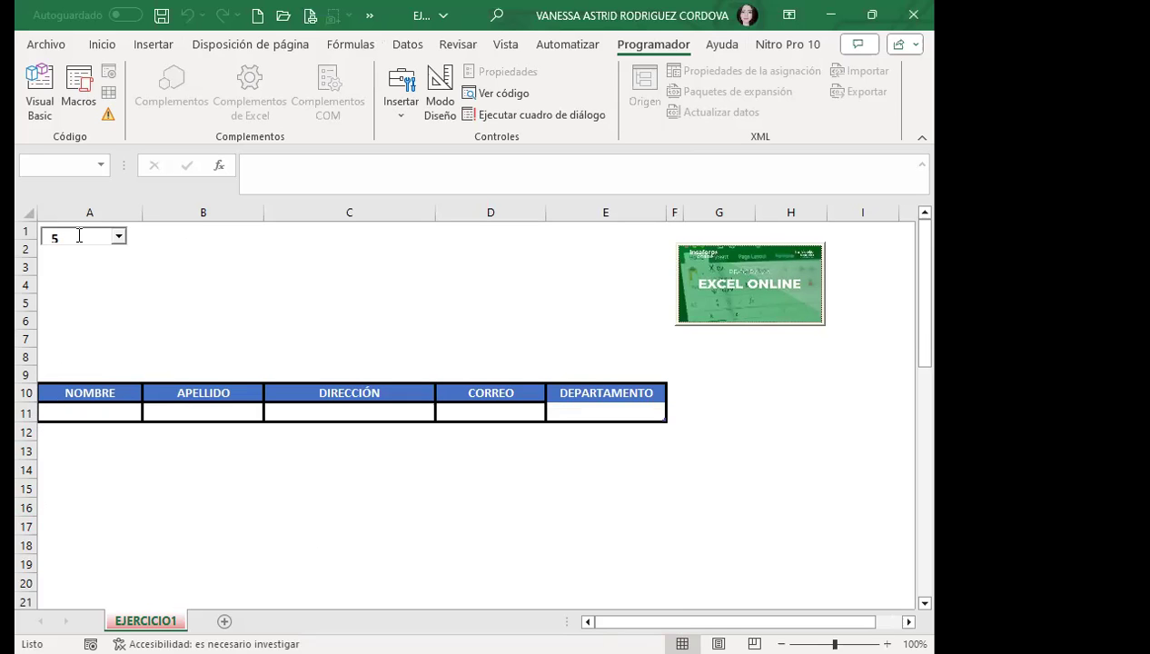
- Switch the A1 combo box to 7, then 5, and finally 2
click(118, 238)
click(76, 325)
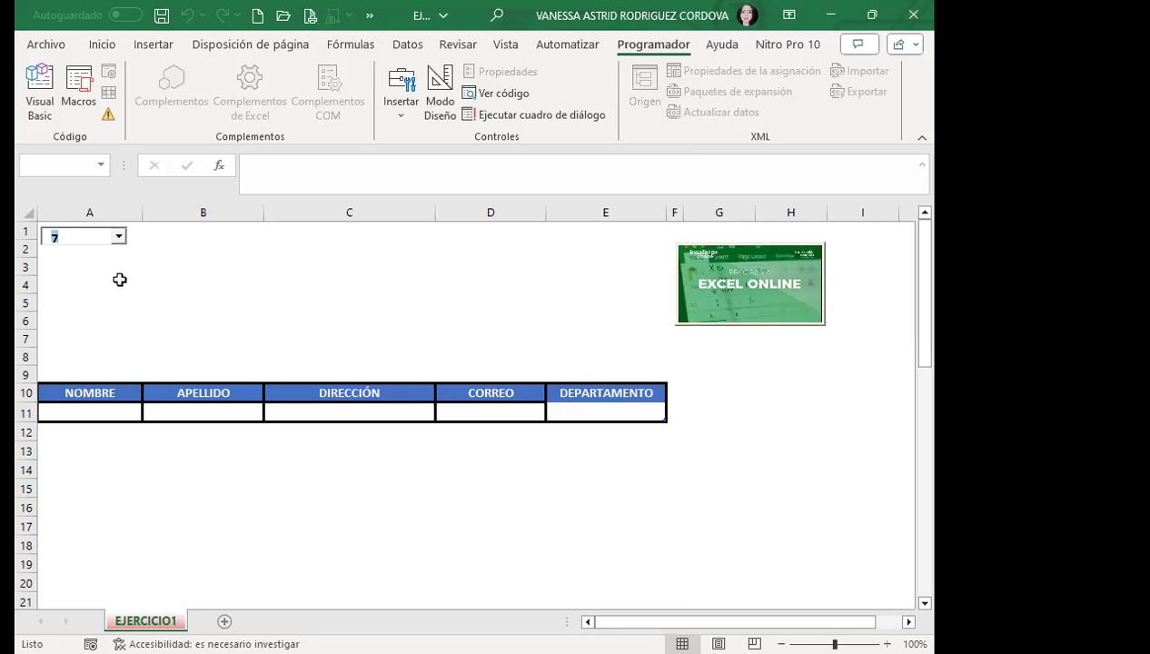
click(119, 237)
click(65, 295)
click(119, 237)
double_click(119, 255)
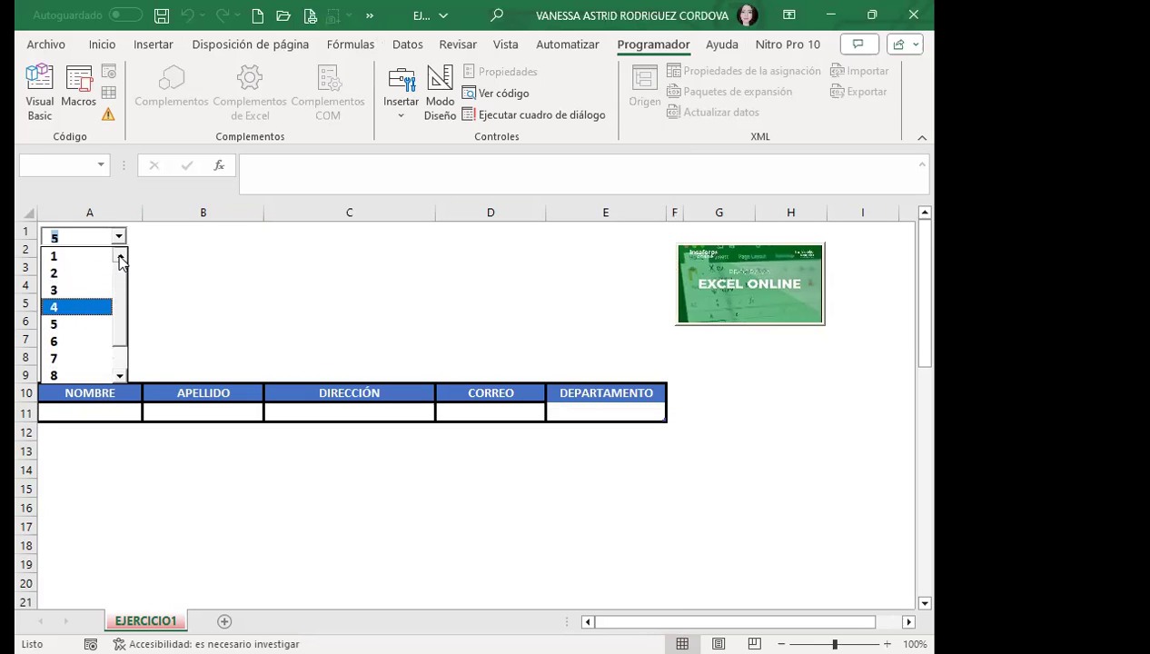
click(70, 278)
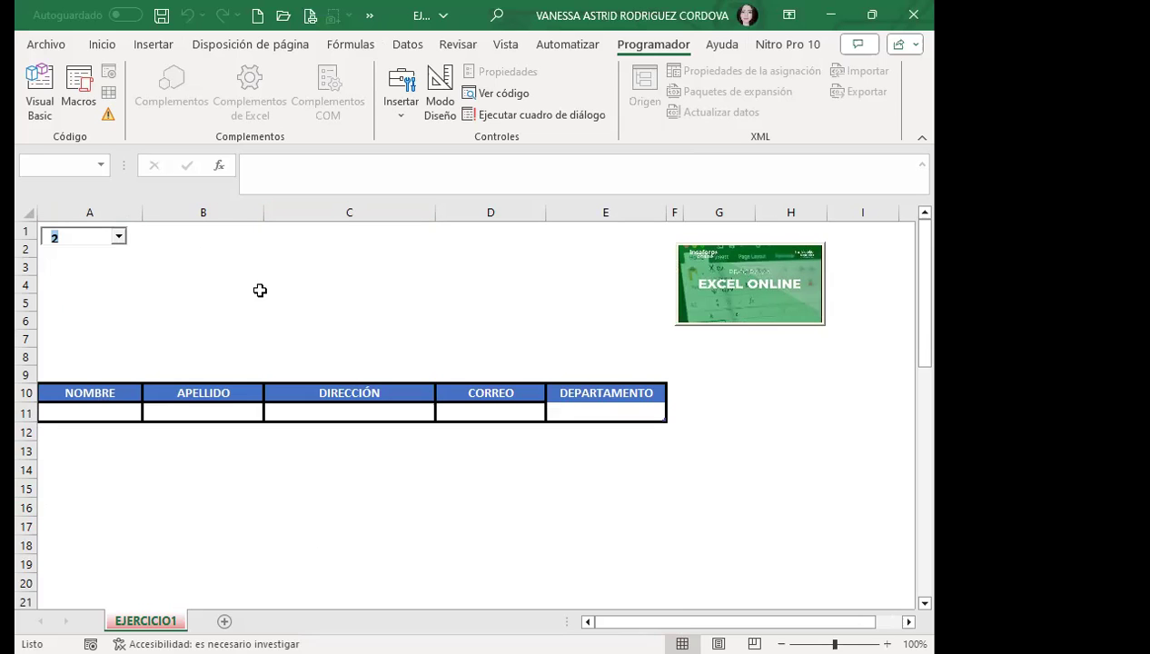
click(238, 270)
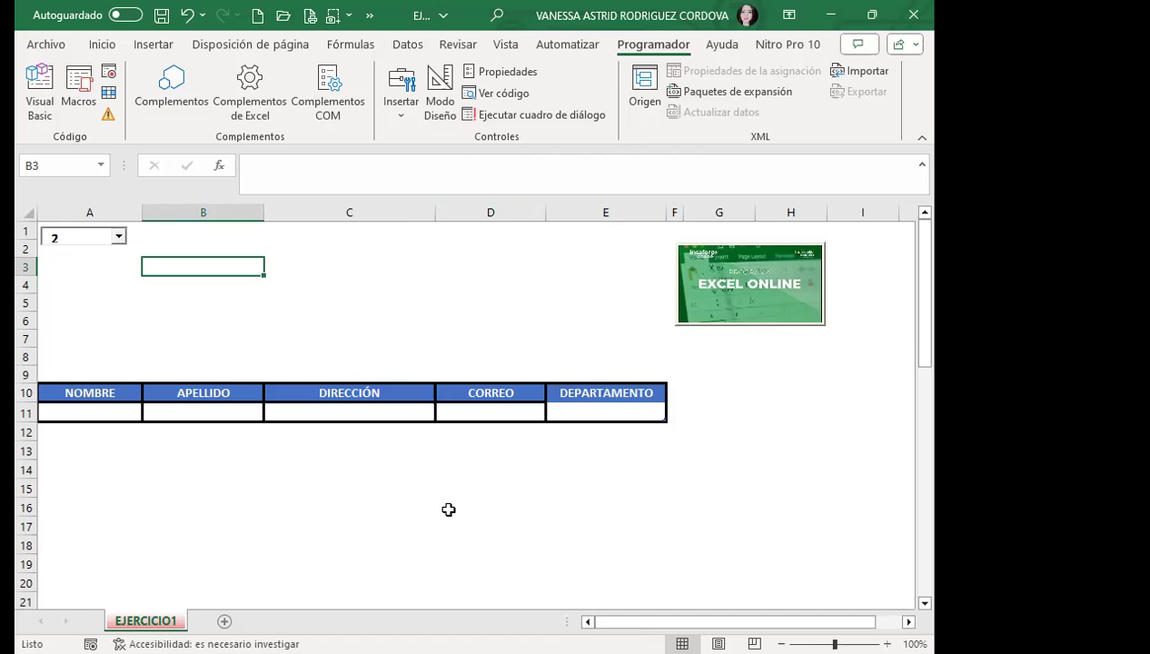
click(469, 335)
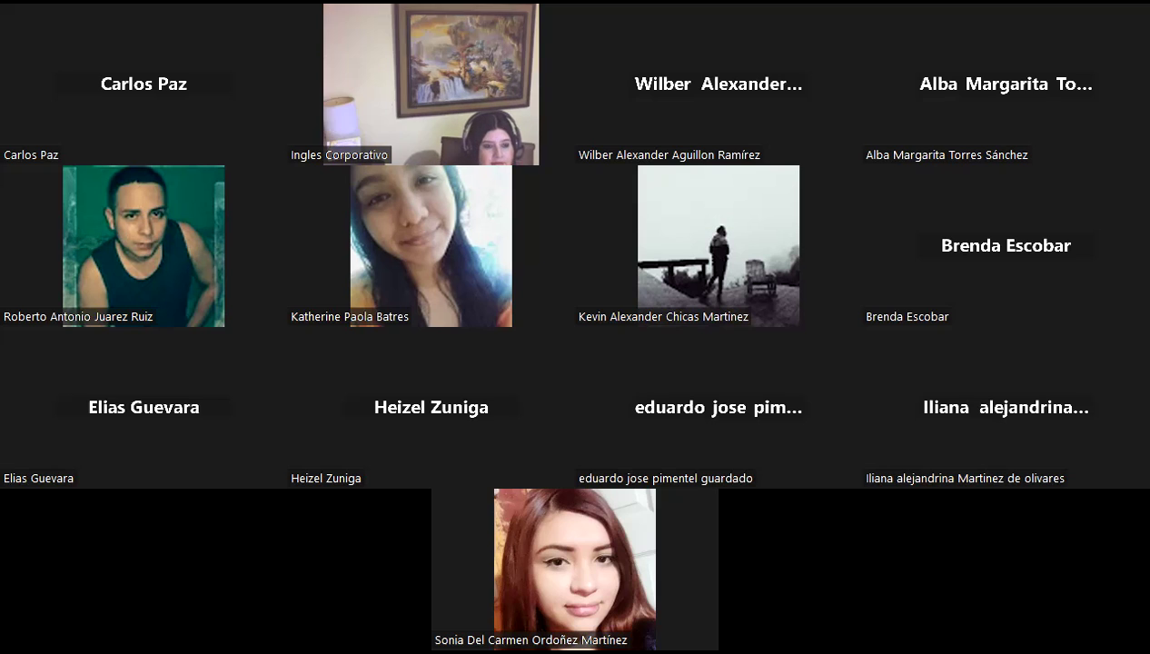
- Paste the copied order-start number into the survey's question 1 answer box
scroll(287, 420, down, 1)
scroll(309, 418, down, 1)
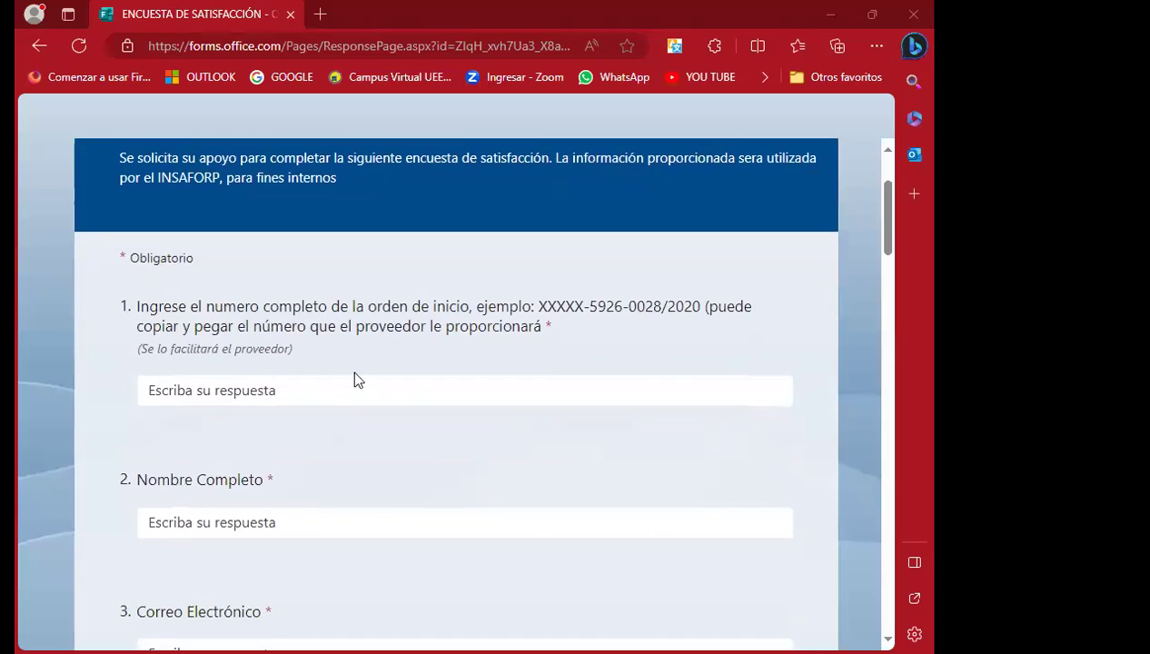
click(238, 393)
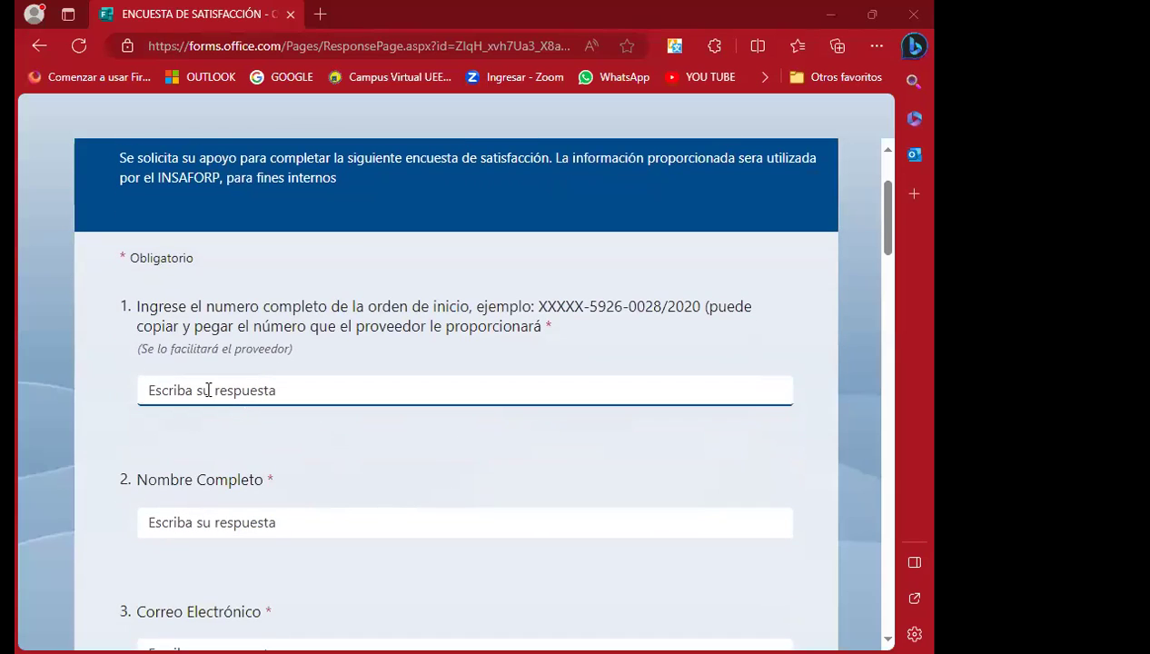
click(208, 390)
click(544, 525)
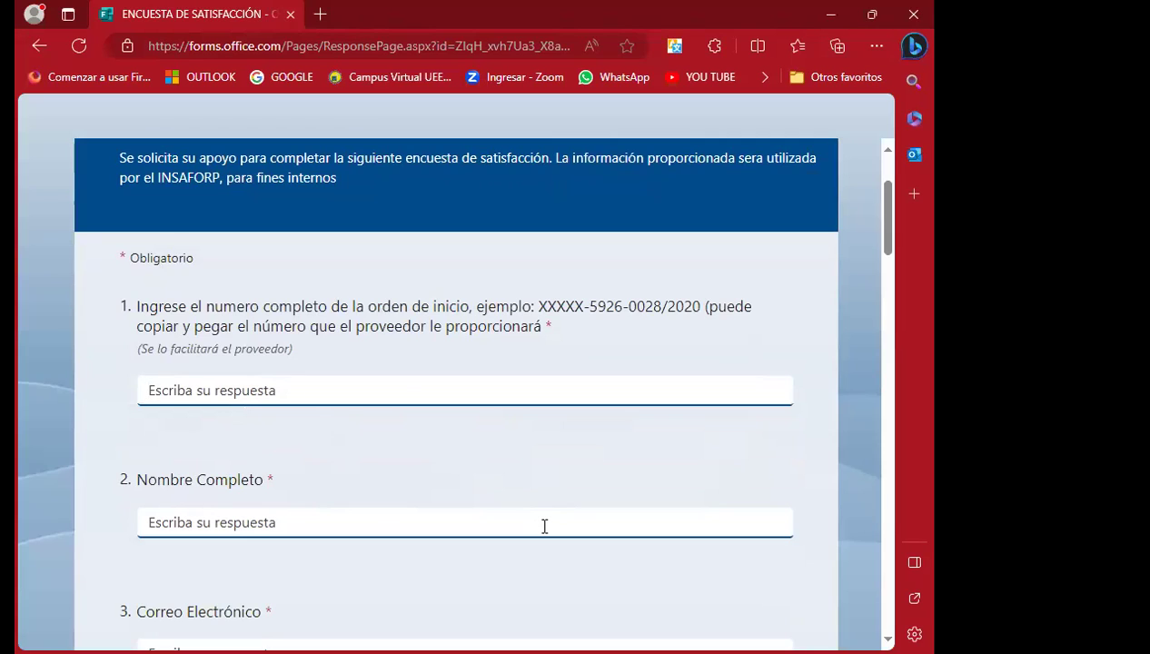
click(149, 389)
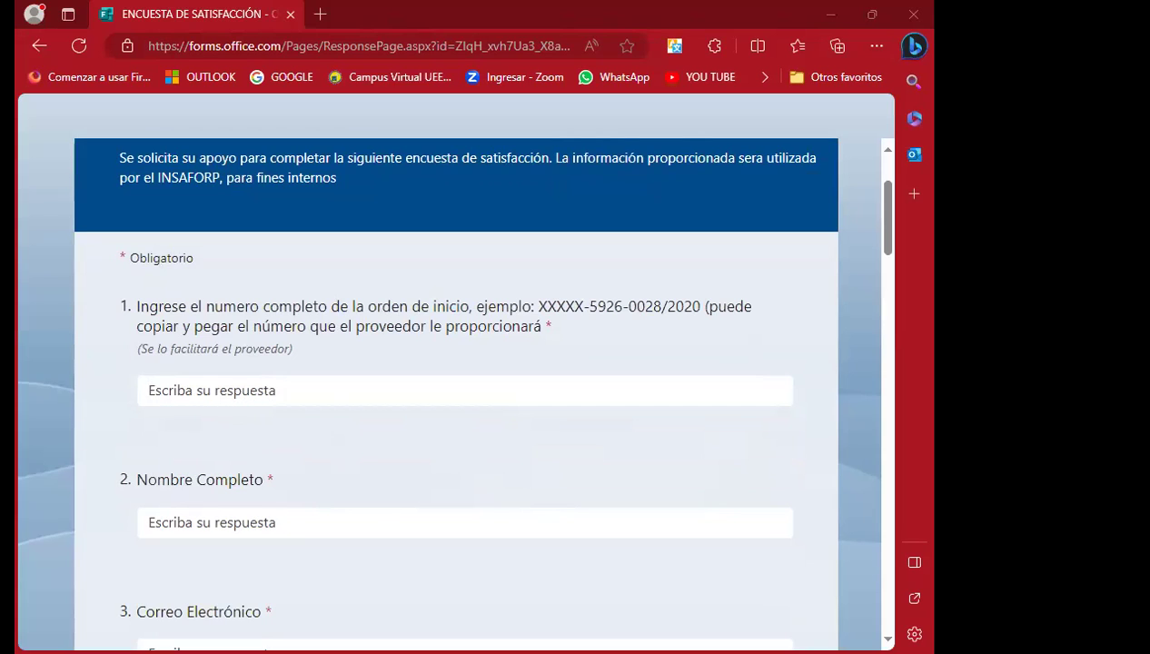
click(148, 390)
click(193, 390)
key(ctrl+v)
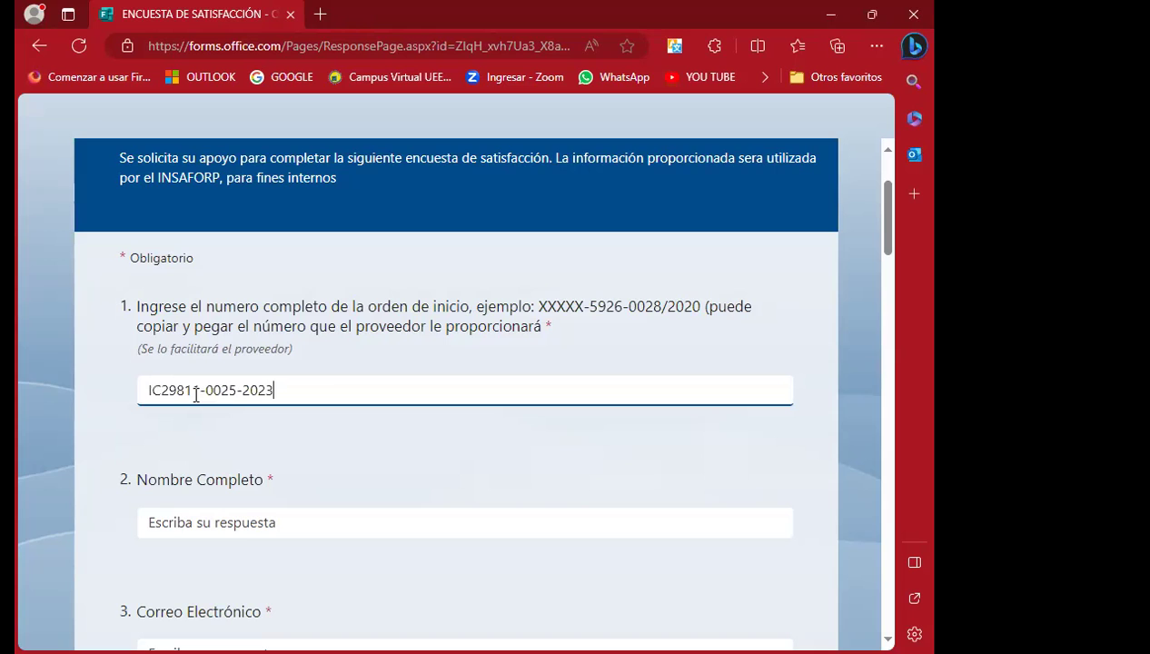
scroll(282, 416, down, 3)
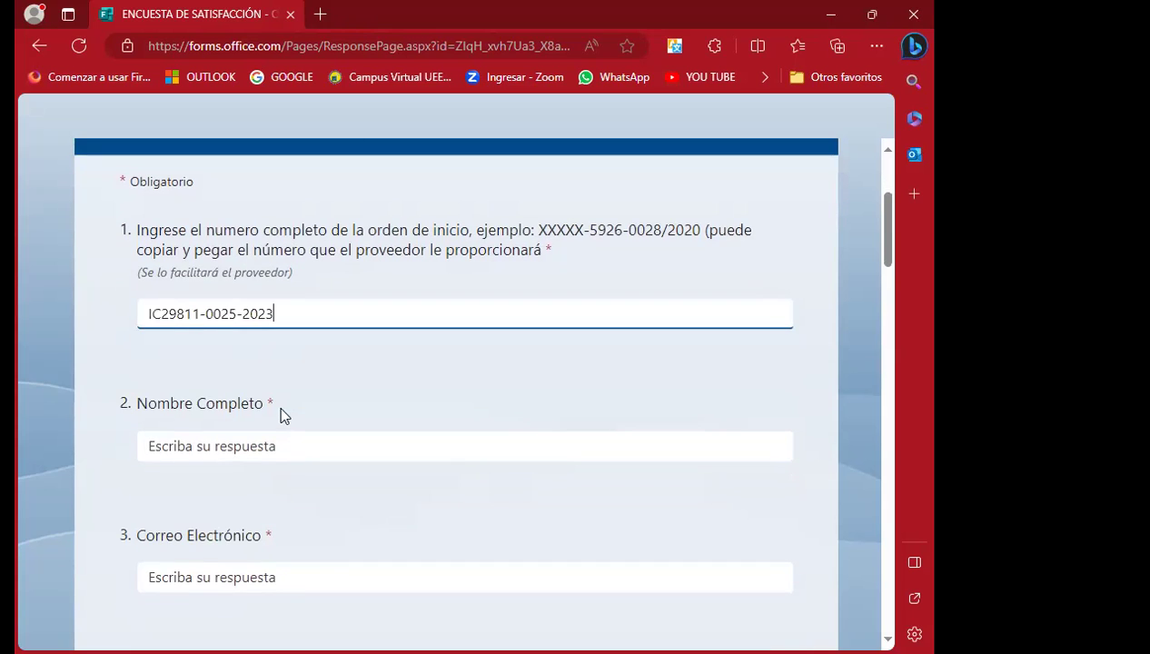
click(215, 370)
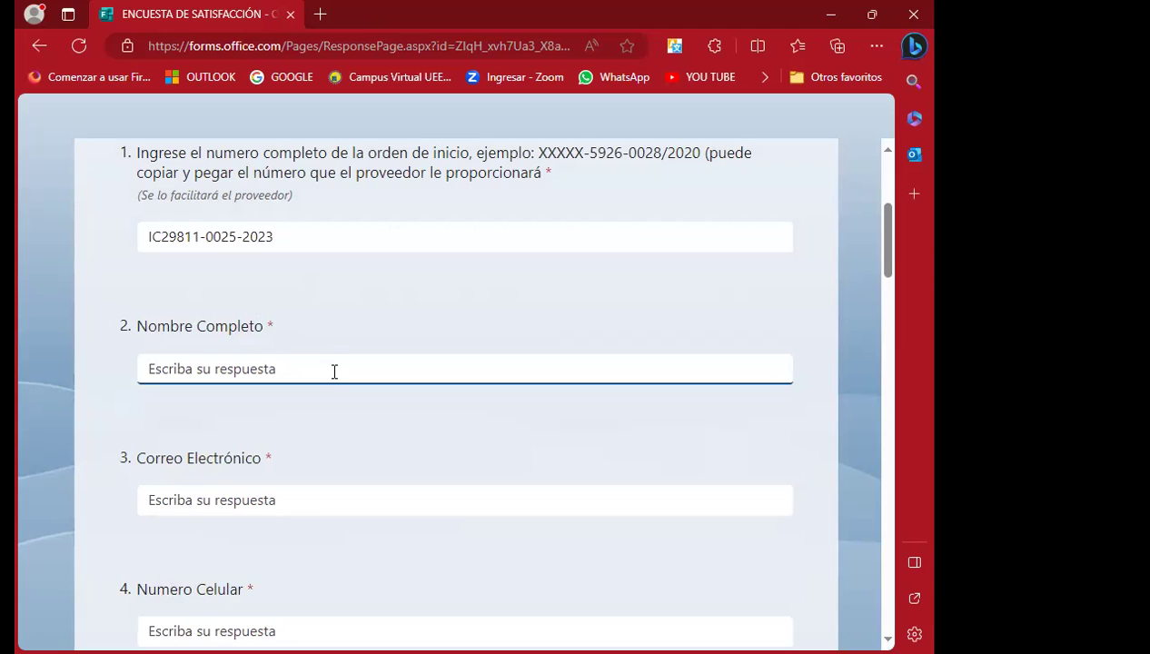
scroll(334, 370, down, 1)
scroll(334, 373, down, 1)
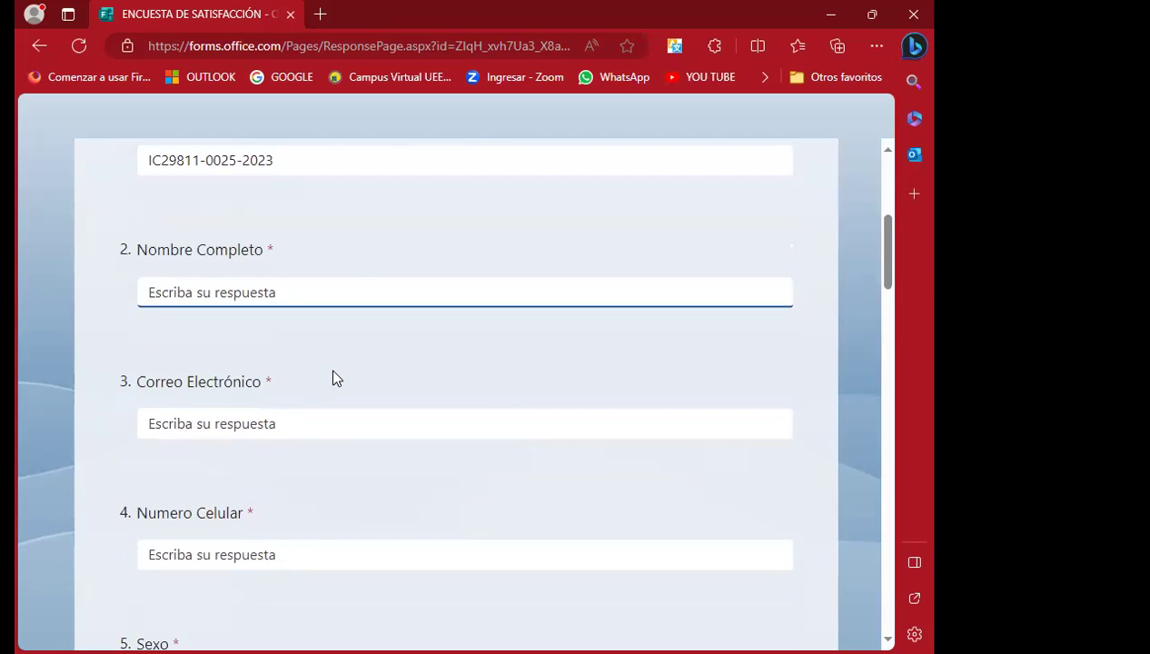
scroll(334, 374, down, 3)
click(178, 269)
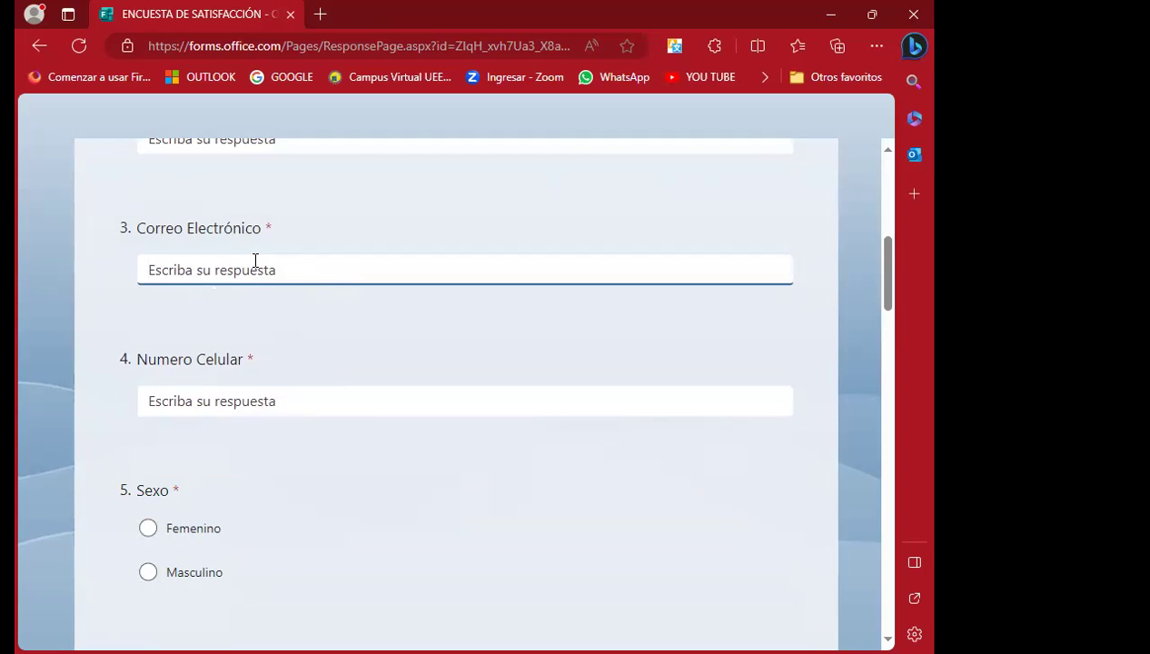
scroll(252, 295, up, 2)
scroll(252, 291, down, 2)
scroll(252, 295, down, 1)
click(183, 325)
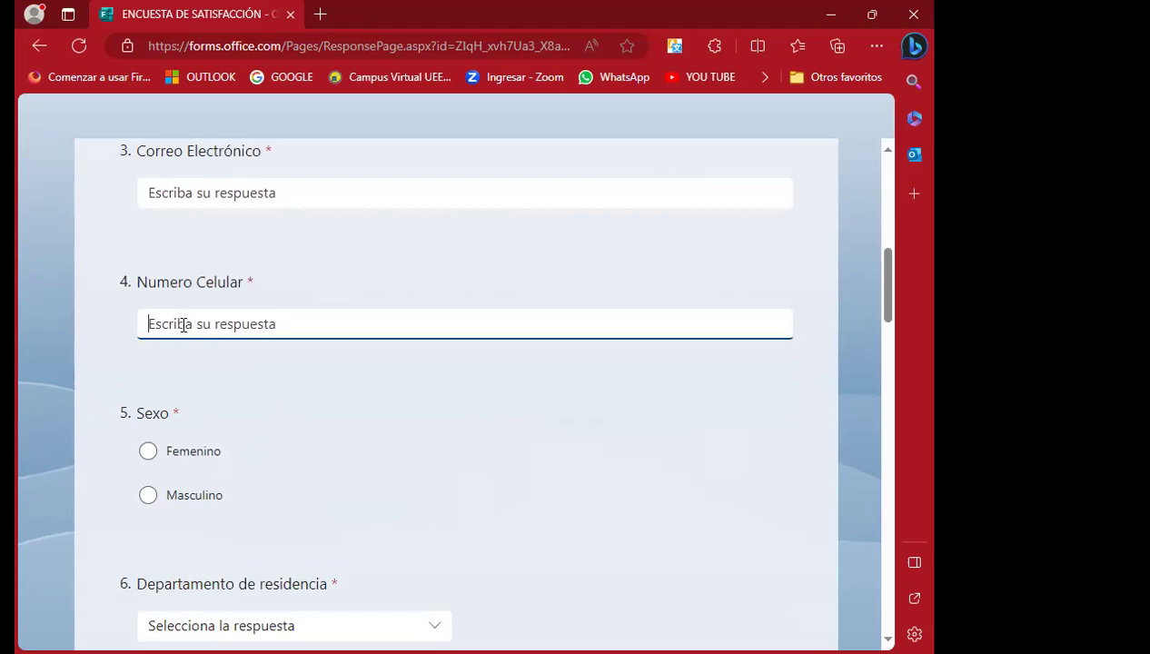
scroll(289, 357, up, 3)
scroll(336, 374, up, 1)
scroll(336, 375, down, 2)
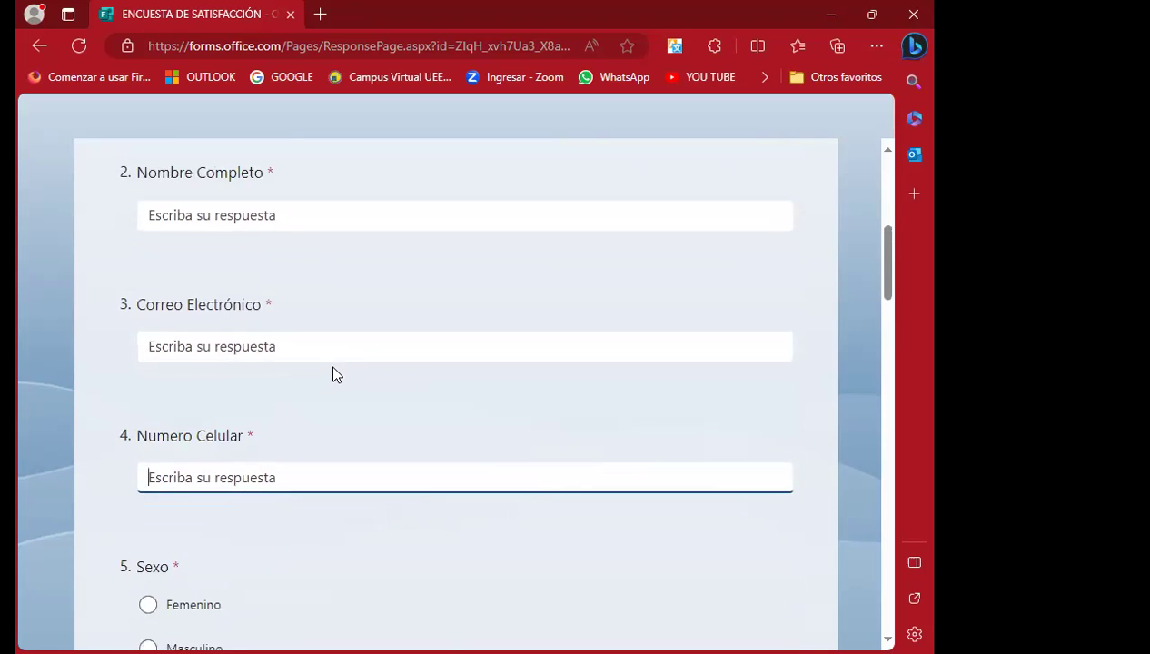
scroll(334, 374, down, 2)
scroll(218, 371, down, 1)
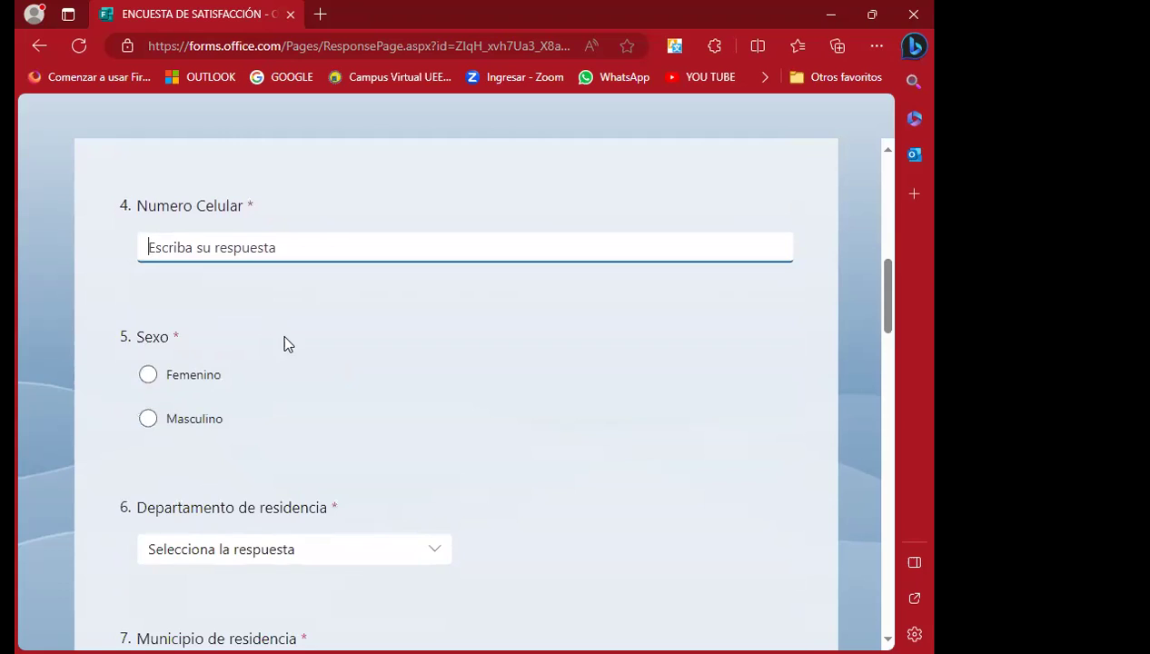
scroll(272, 336, down, 2)
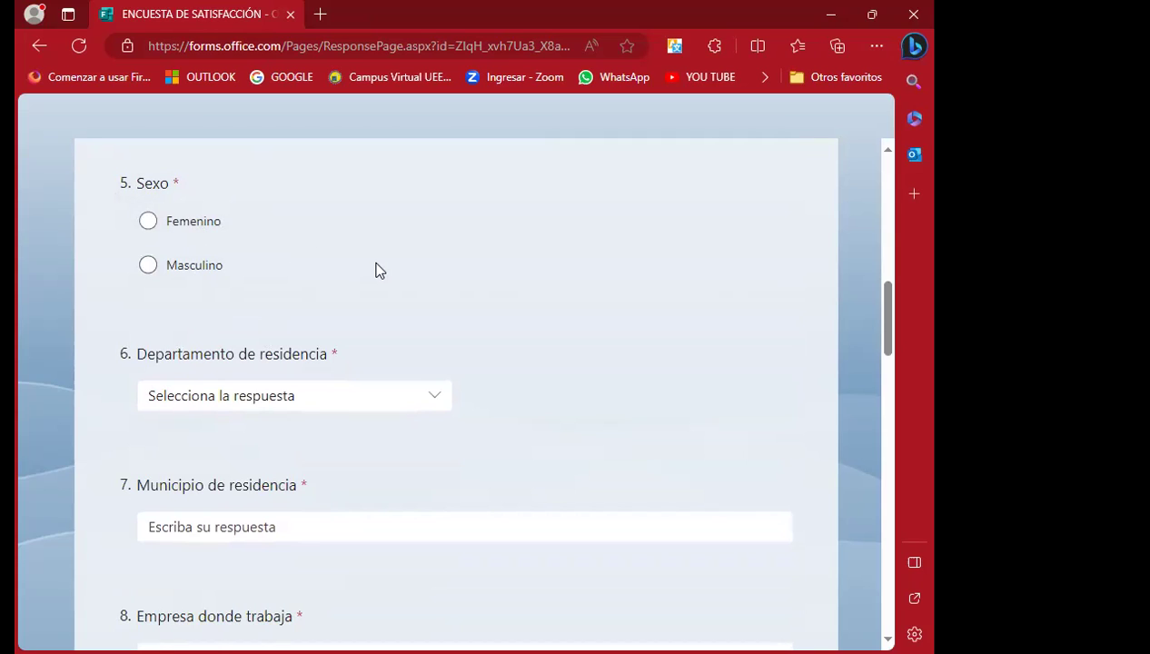
scroll(379, 272, down, 2)
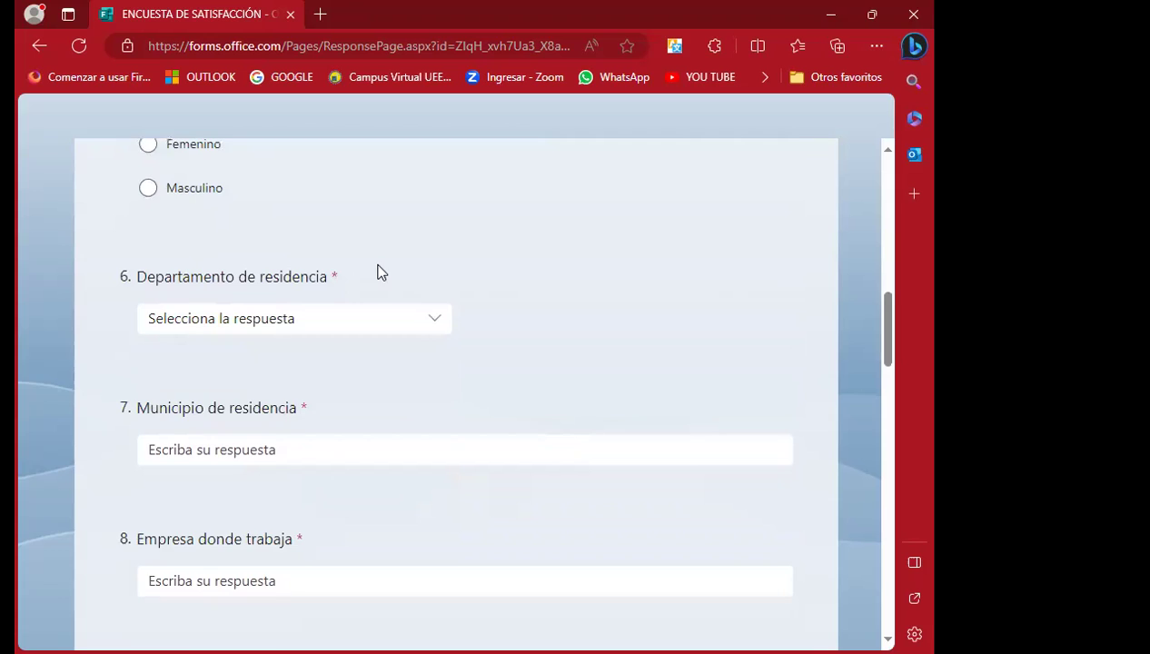
click(444, 246)
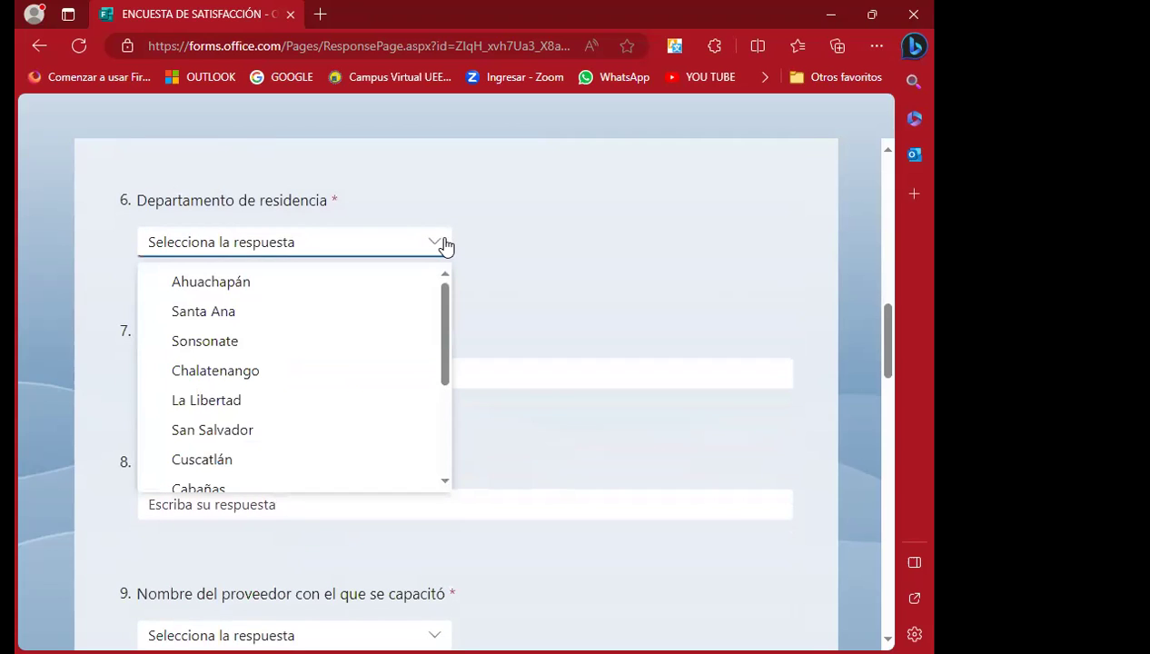
mouse_move(448, 316)
mouse_down()
mouse_move(445, 455)
mouse_move(445, 300)
mouse_up()
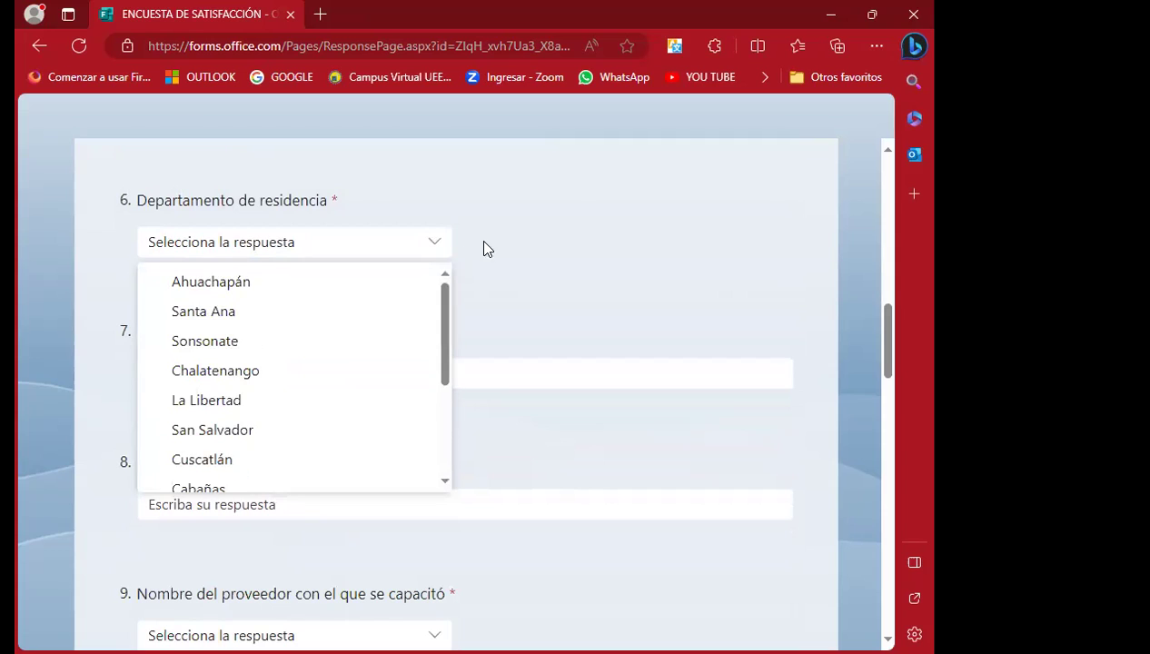
click(490, 238)
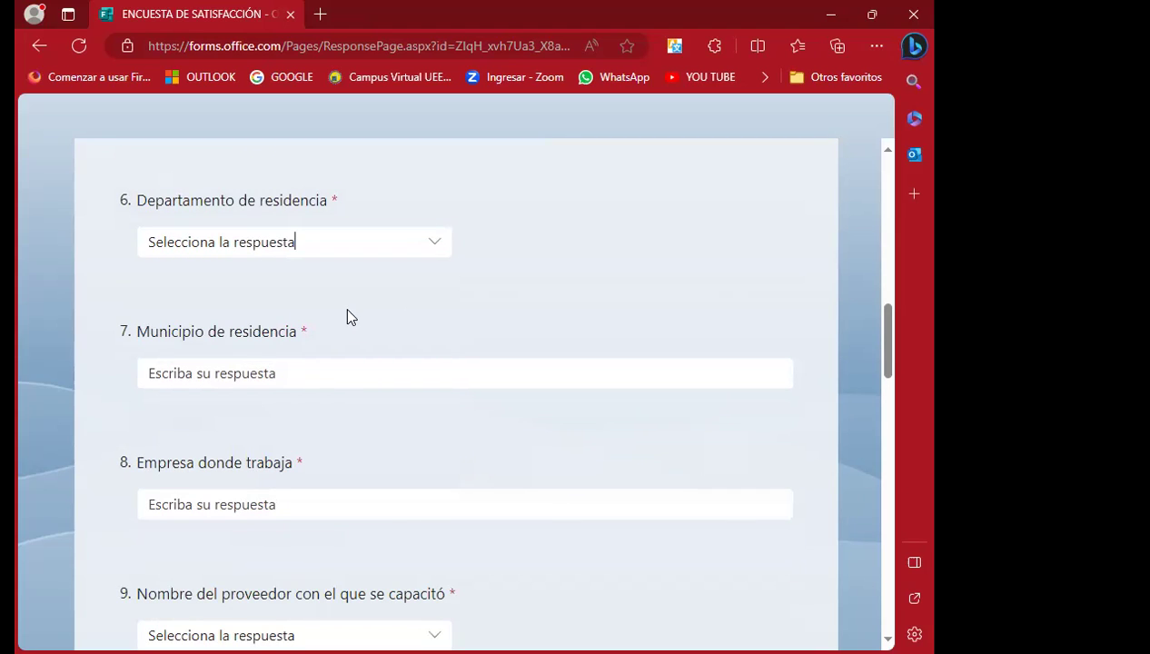
scroll(346, 314, down, 1)
click(208, 293)
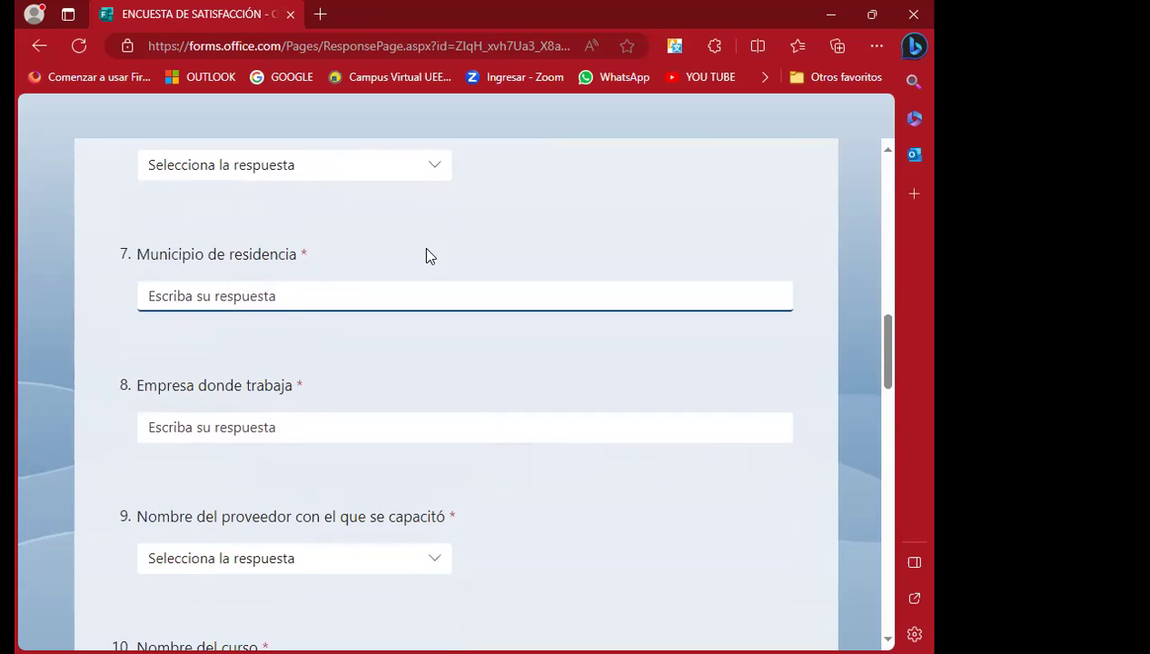
click(437, 180)
click(437, 177)
click(437, 177)
click(168, 295)
scroll(360, 390, down, 1)
scroll(360, 390, down, 1)
click(182, 275)
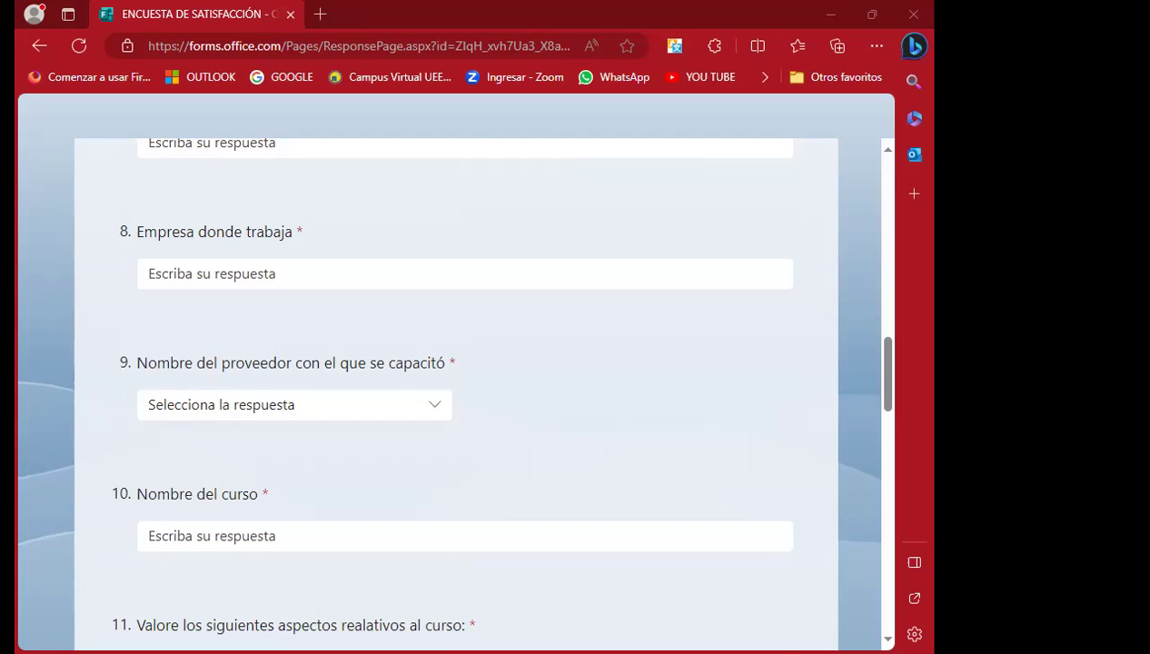
key(Tab)
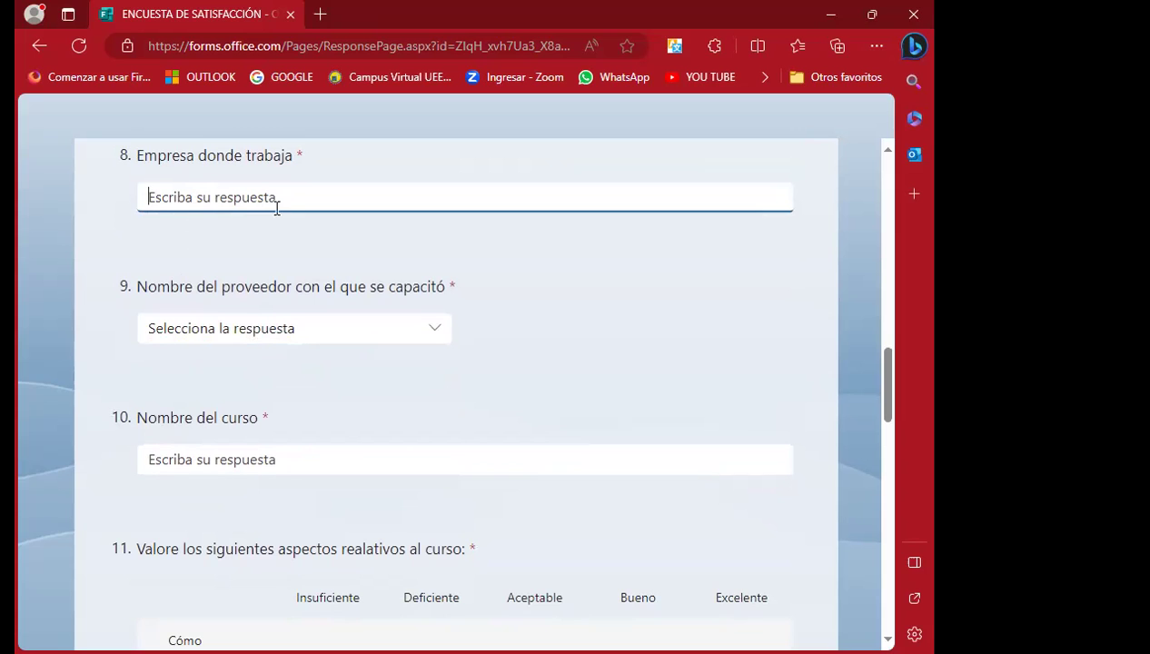
click(434, 328)
scroll(508, 320, down, 2)
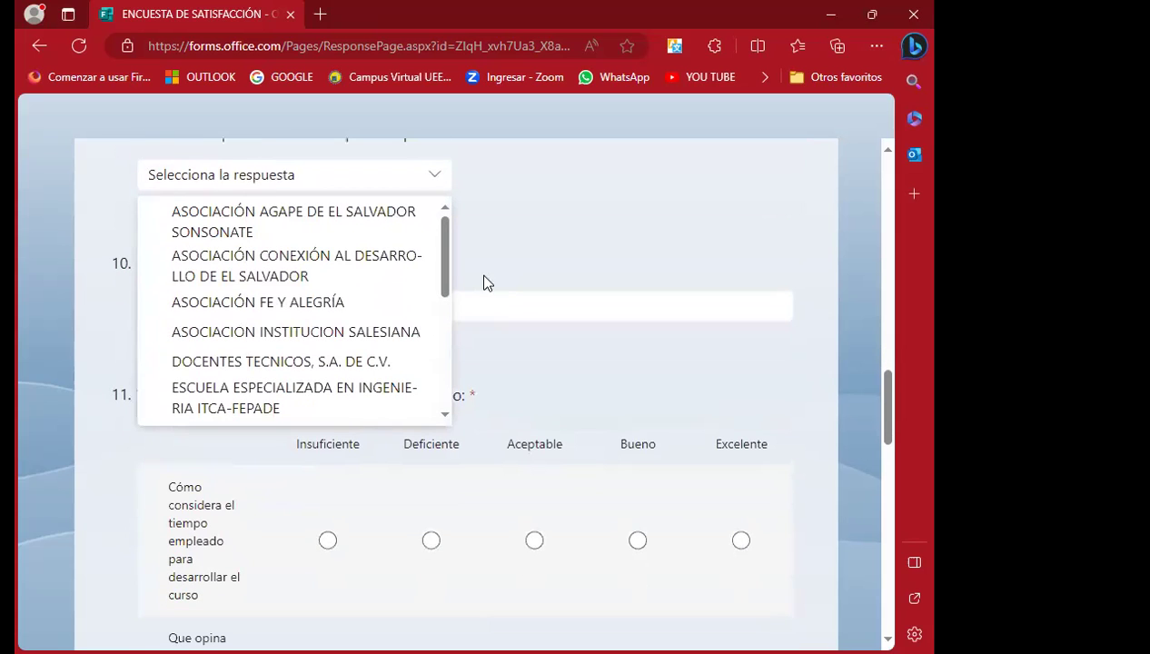
drag(446, 257, 433, 381)
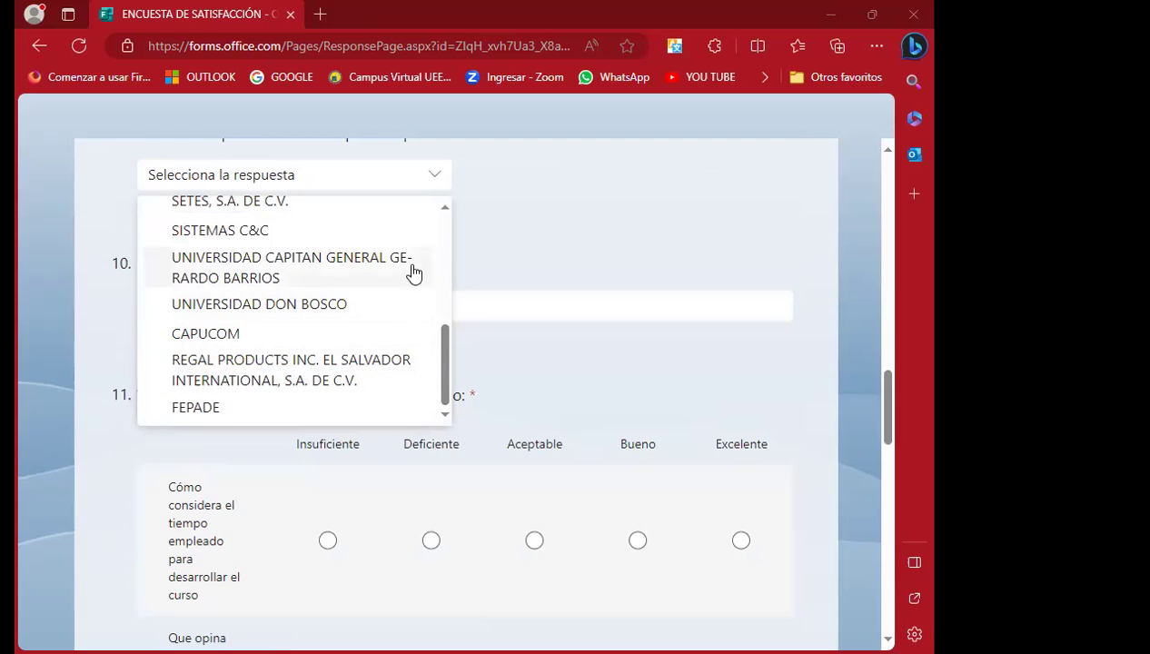
mouse_move(444, 333)
mouse_down()
mouse_move(454, 315)
mouse_move(457, 372)
mouse_up()
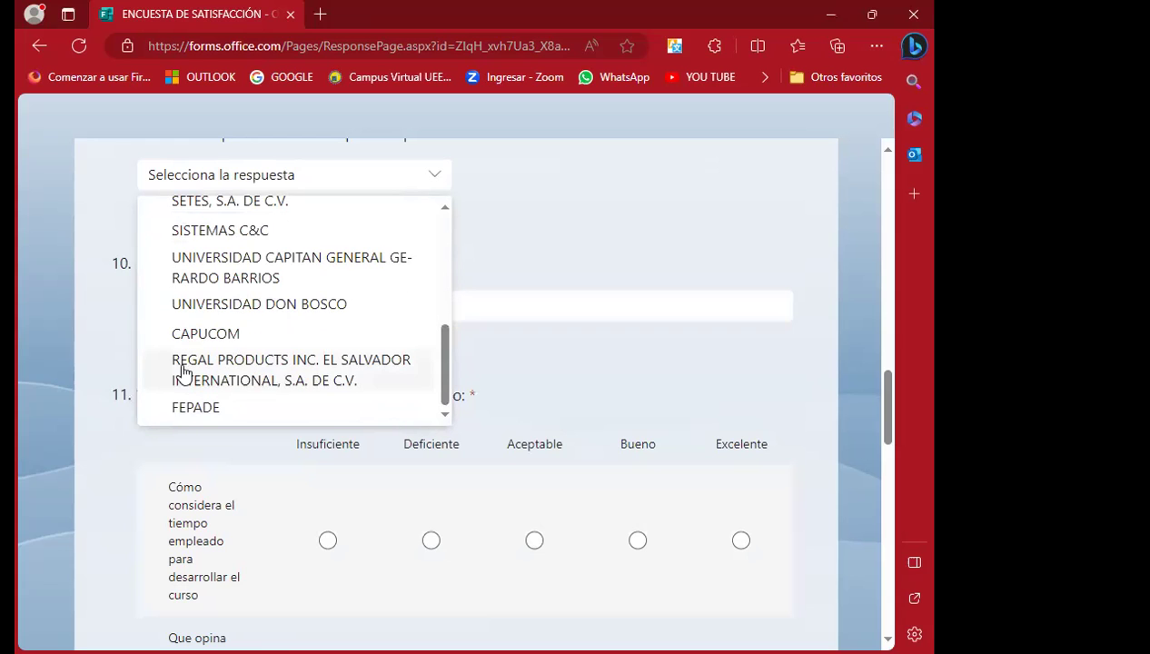
drag(447, 356, 452, 250)
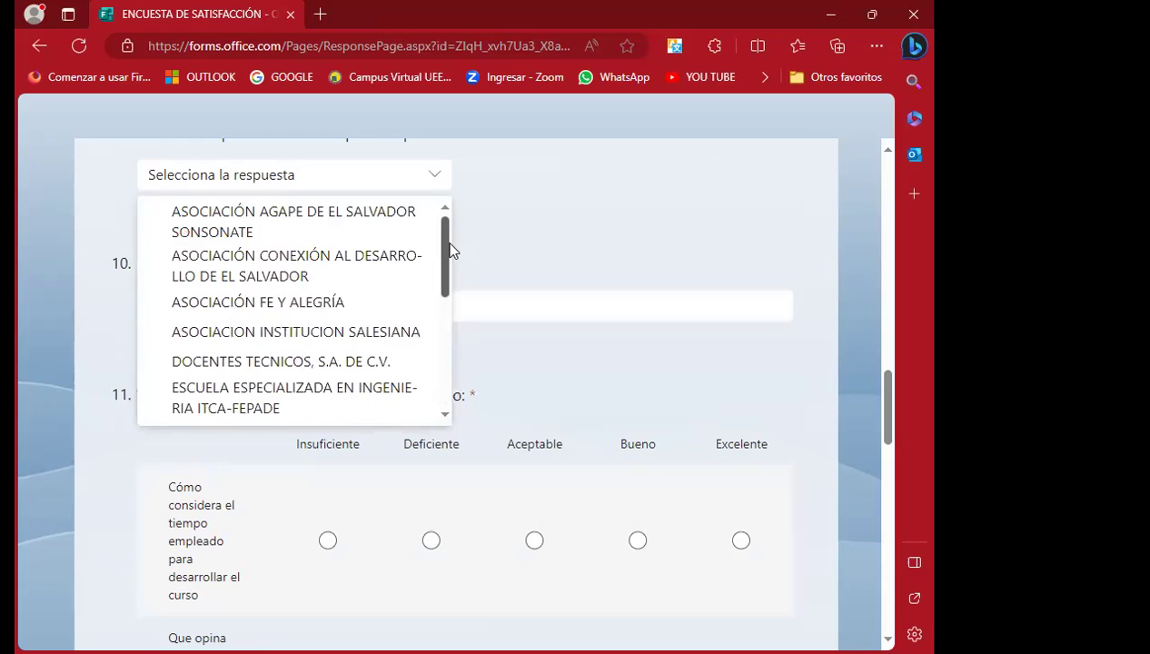
drag(450, 251, 456, 337)
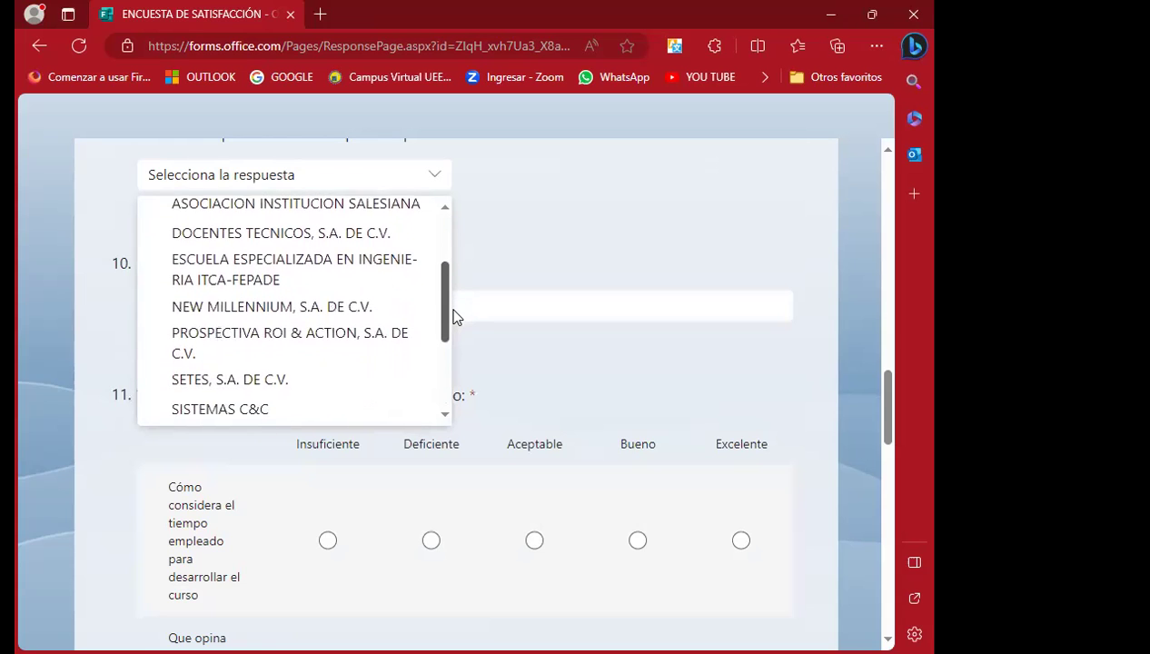
drag(456, 336, 448, 384)
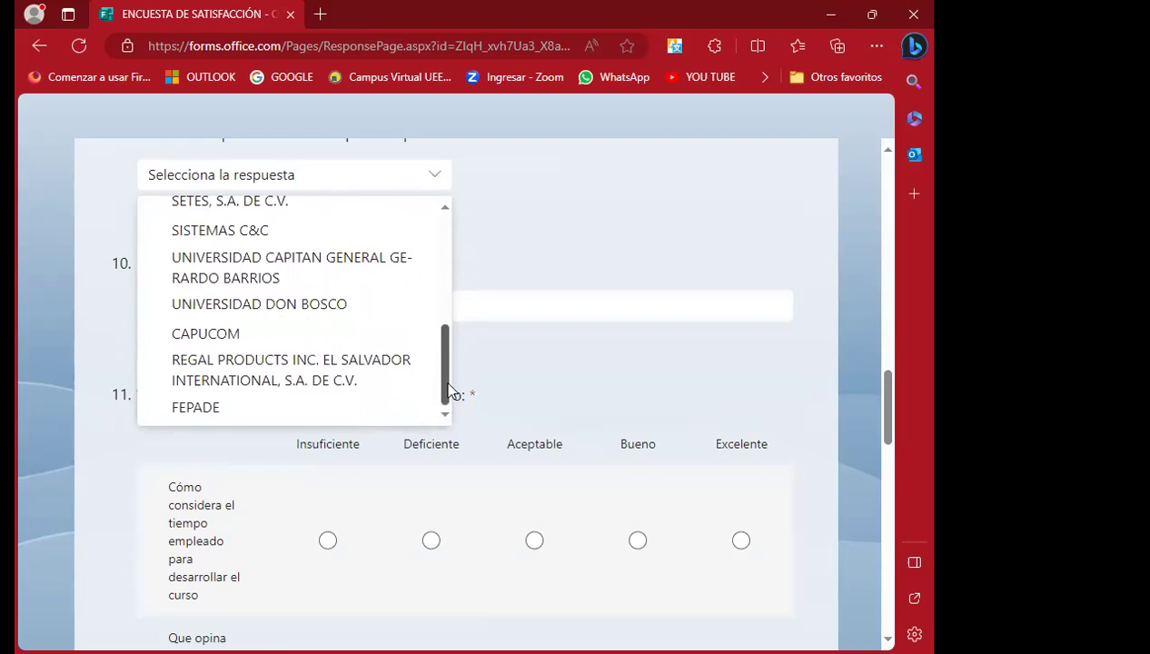
click(511, 347)
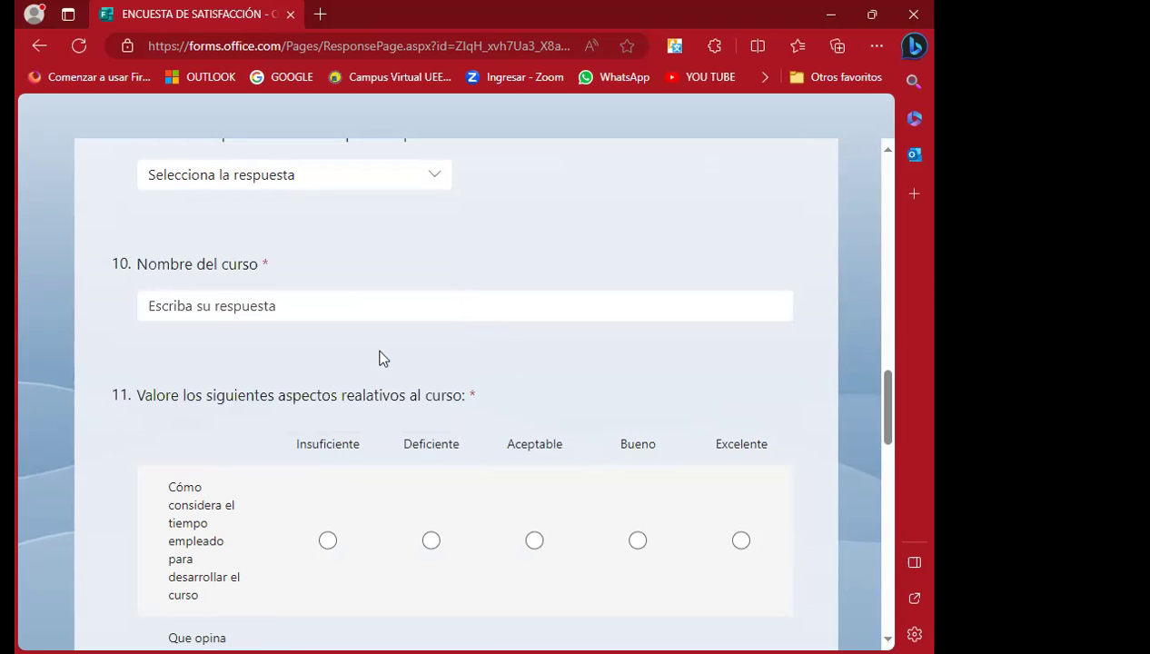
scroll(185, 333, down, 2)
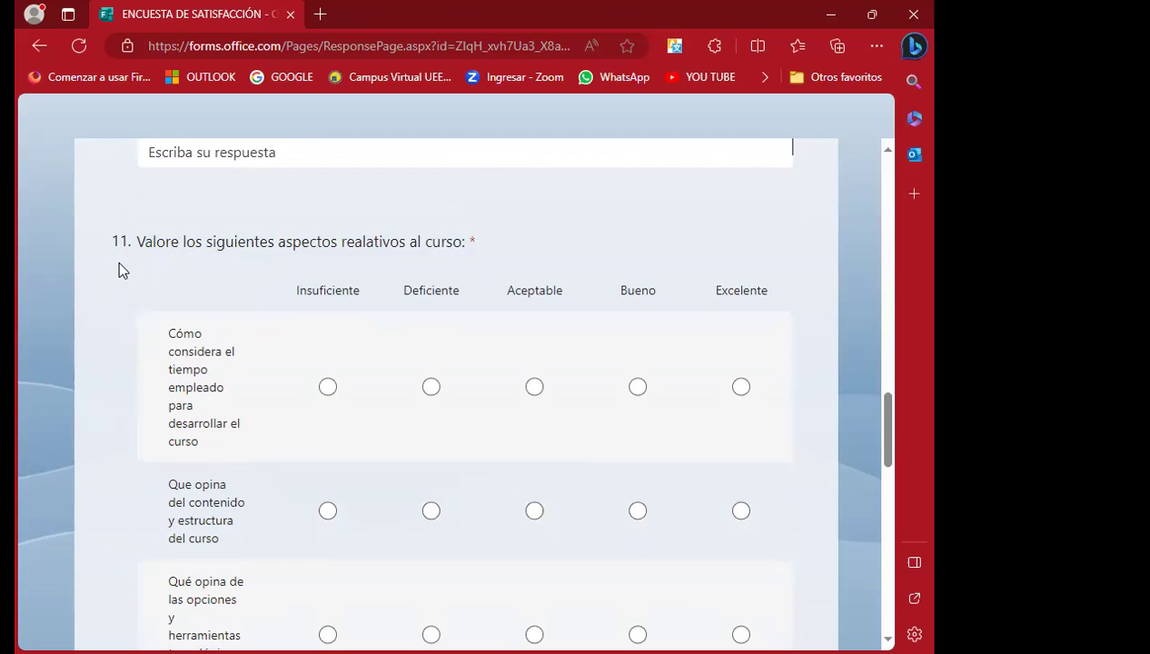
scroll(119, 263, down, 2)
scroll(119, 264, down, 2)
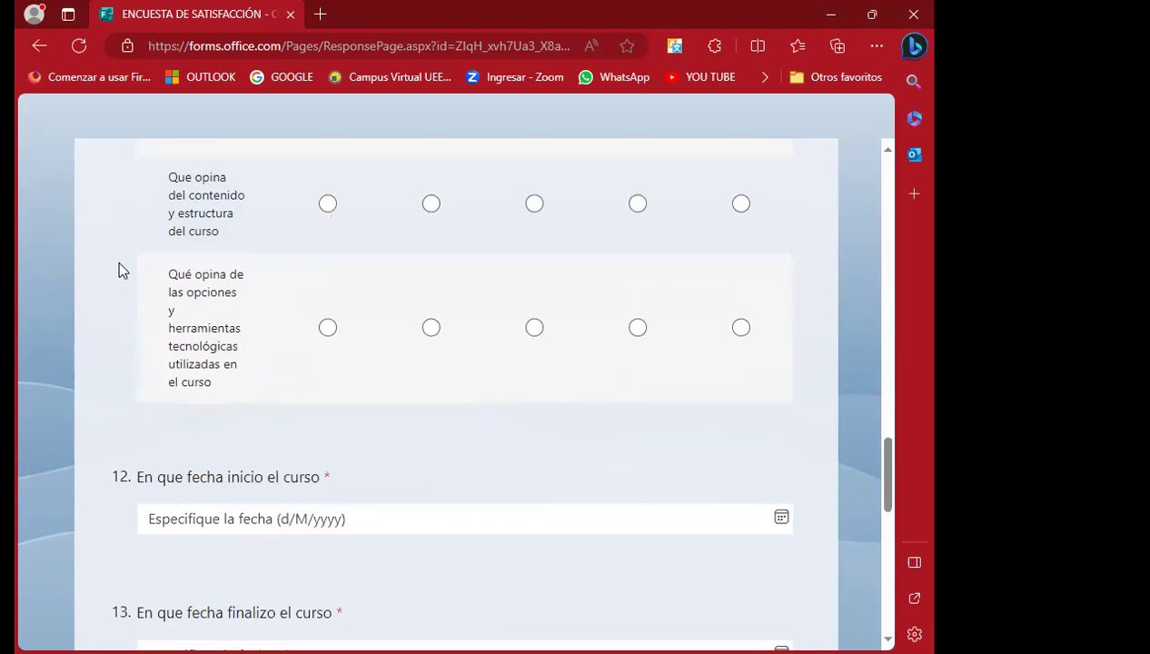
scroll(118, 270, up, 2)
scroll(118, 269, up, 2)
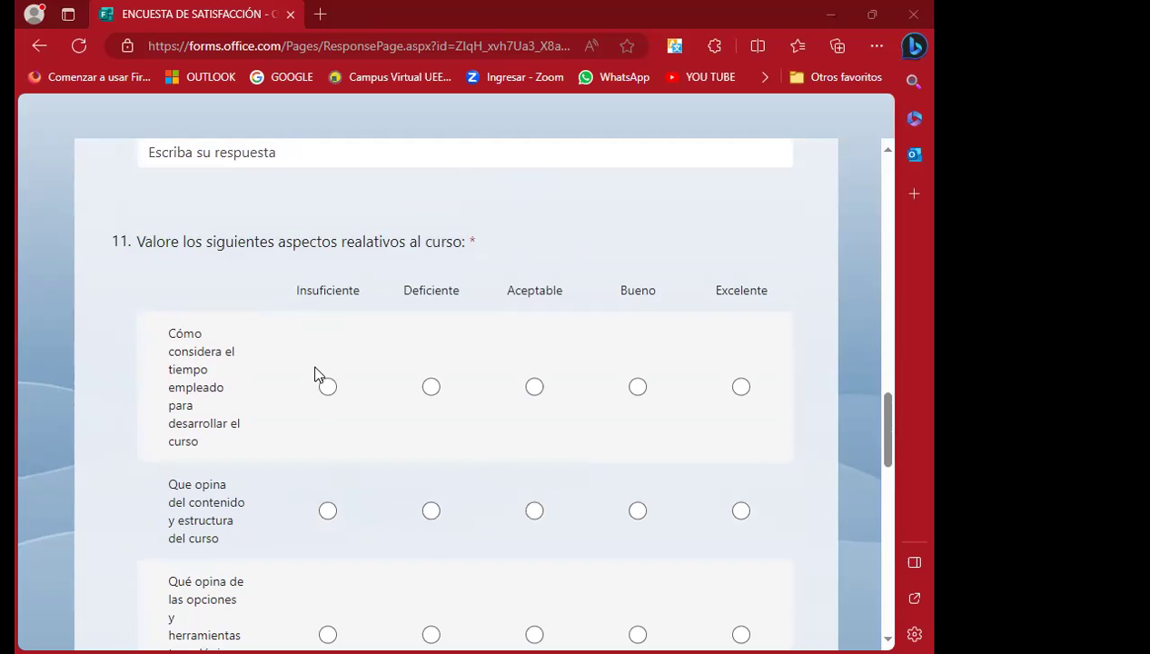
scroll(318, 369, up, 5)
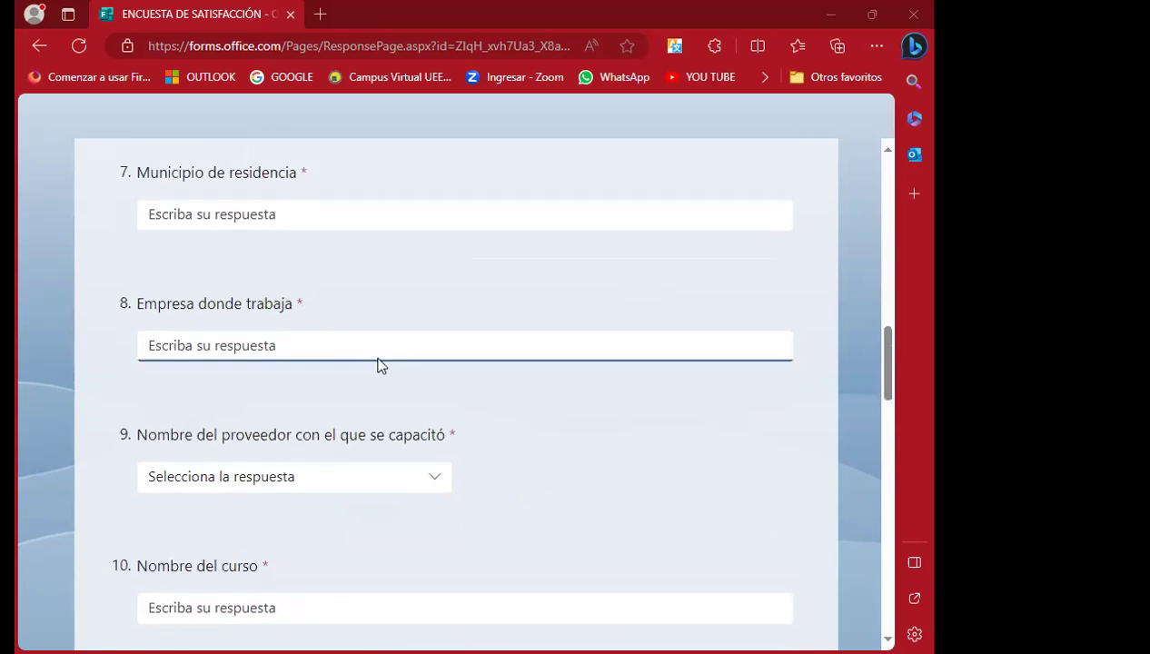
scroll(409, 390, down, 1)
- Pick REGAL PRODUCTS for question 9's provider, then switch to UNIVERSIDAD CAPITAN GENERAL GERARDO BARRIOS
click(438, 418)
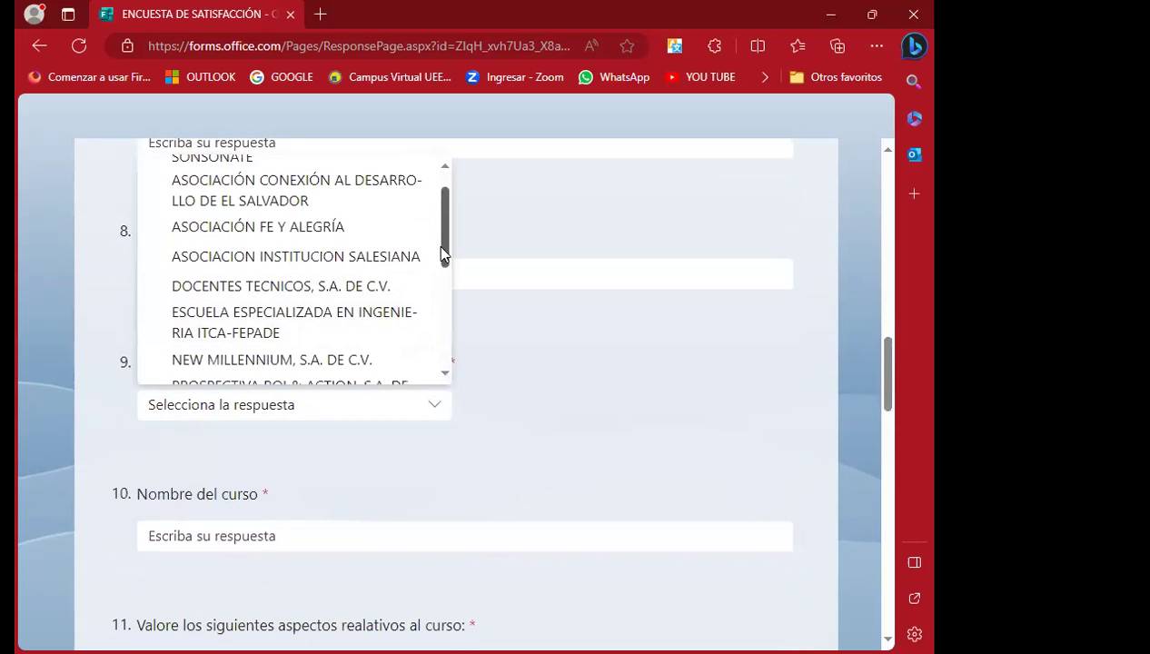
drag(439, 246, 433, 367)
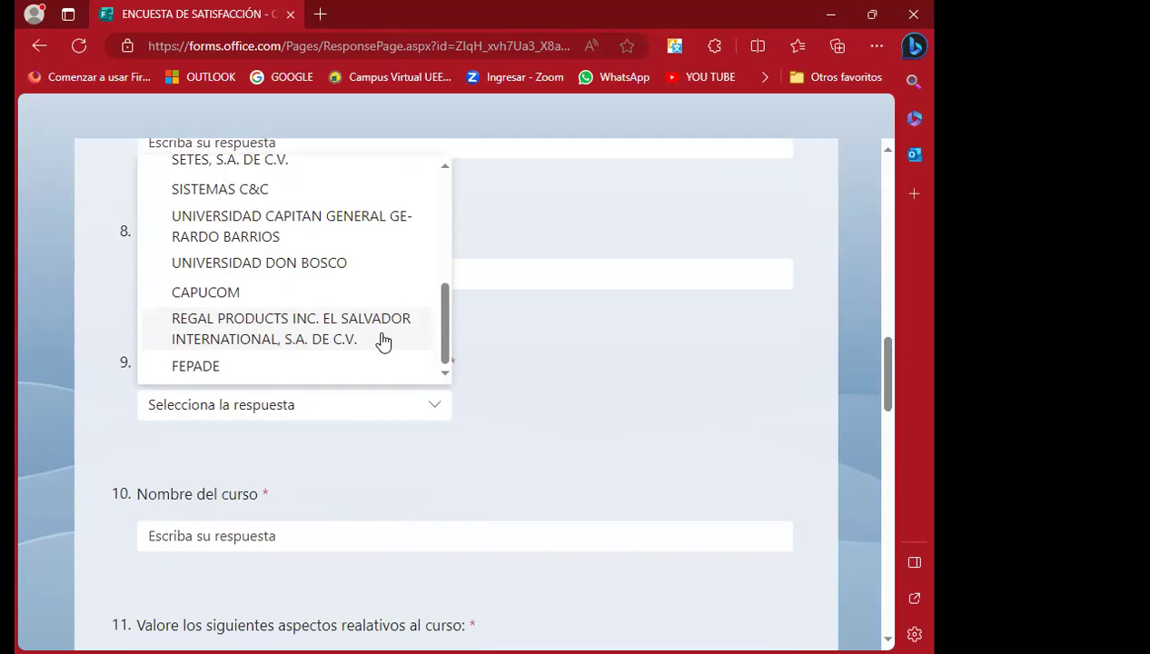
click(382, 341)
scroll(354, 302, up, 2)
scroll(260, 356, down, 3)
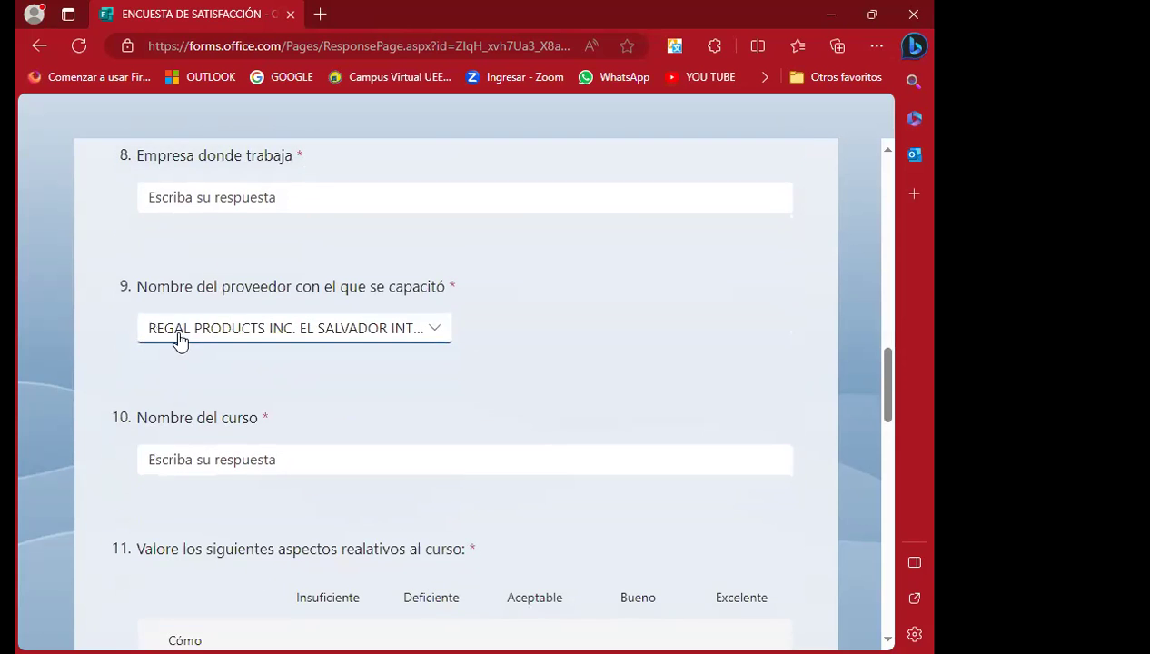
click(434, 329)
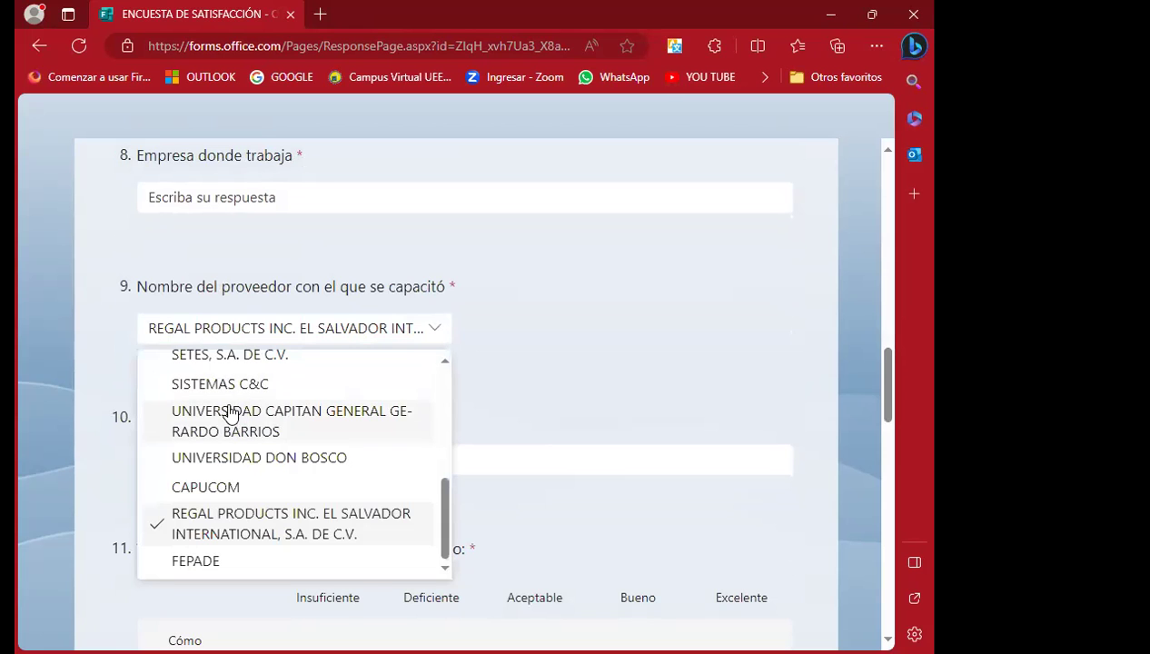
click(230, 414)
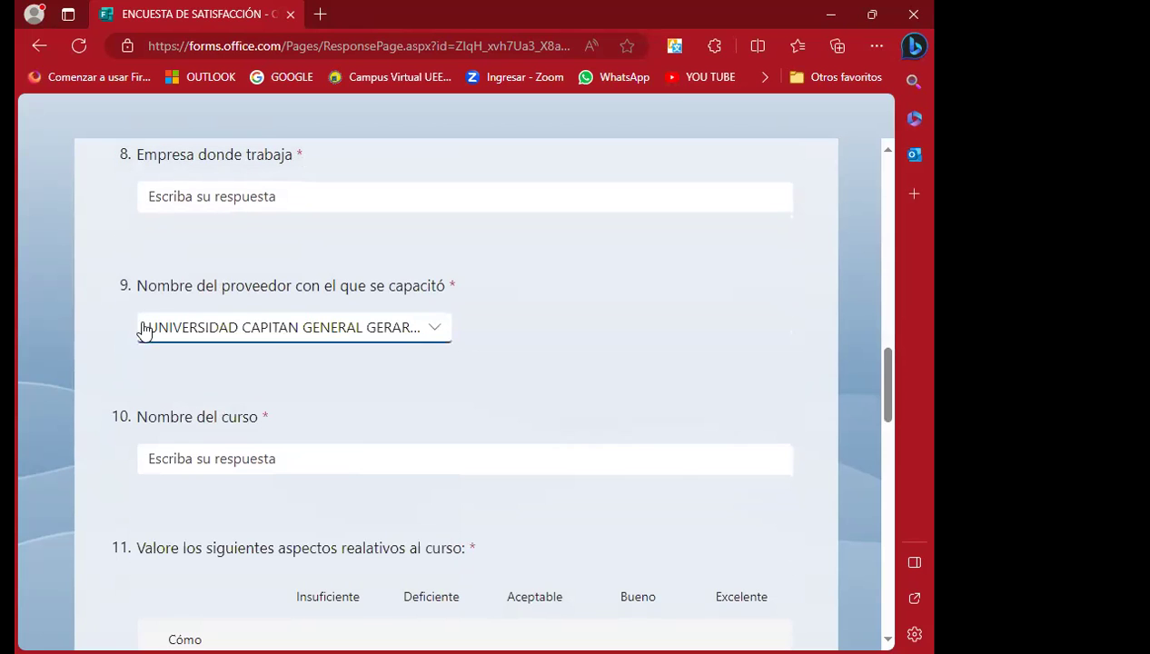
- Reselect REGAL PRODUCTS INC. EL SALVADOR INTERNATIONAL, S.A. DE C.V. as question 9's provider and confirm it
click(434, 330)
scroll(234, 418, down, 1)
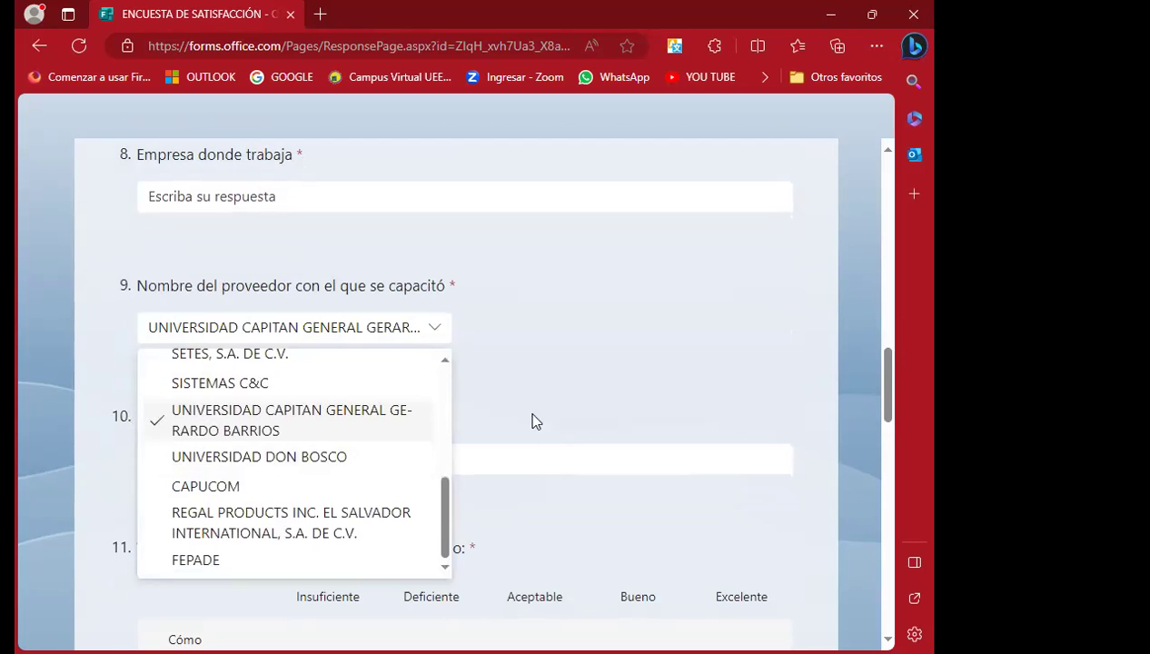
scroll(302, 411, down, 2)
click(257, 367)
scroll(445, 320, up, 2)
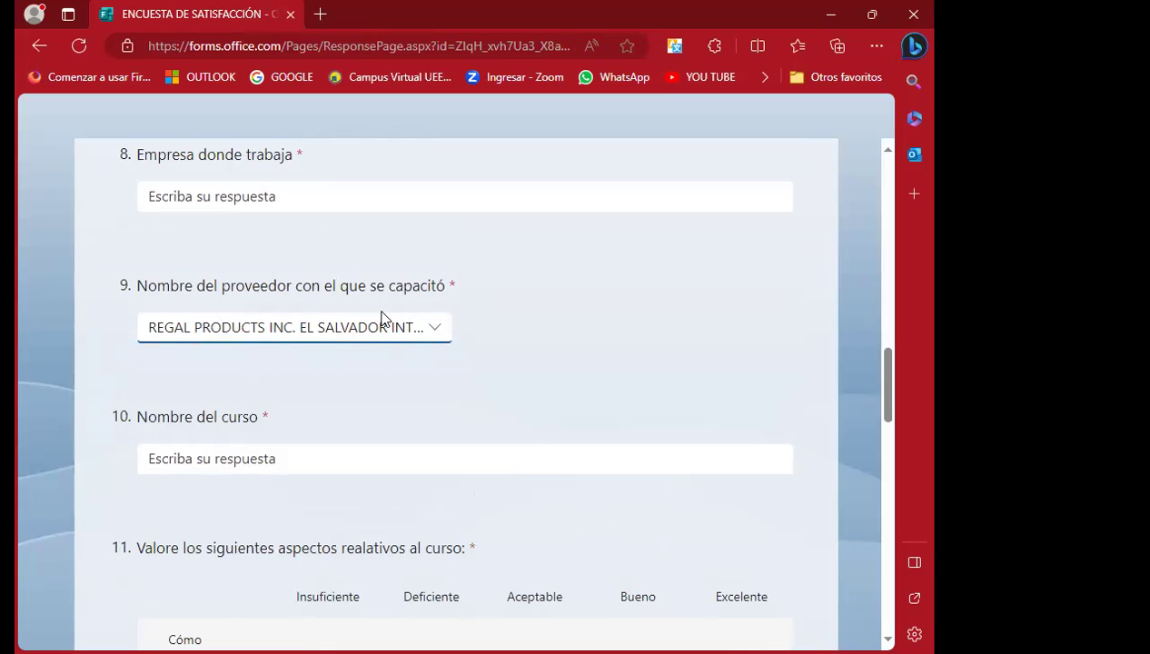
click(433, 335)
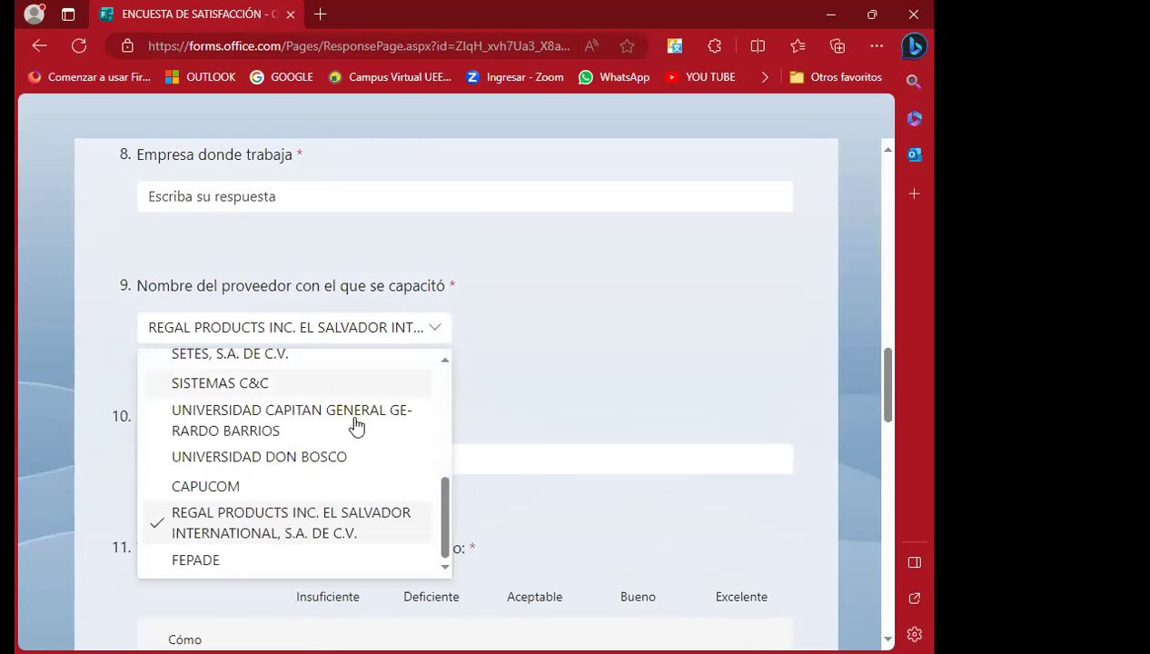
scroll(527, 382, down, 1)
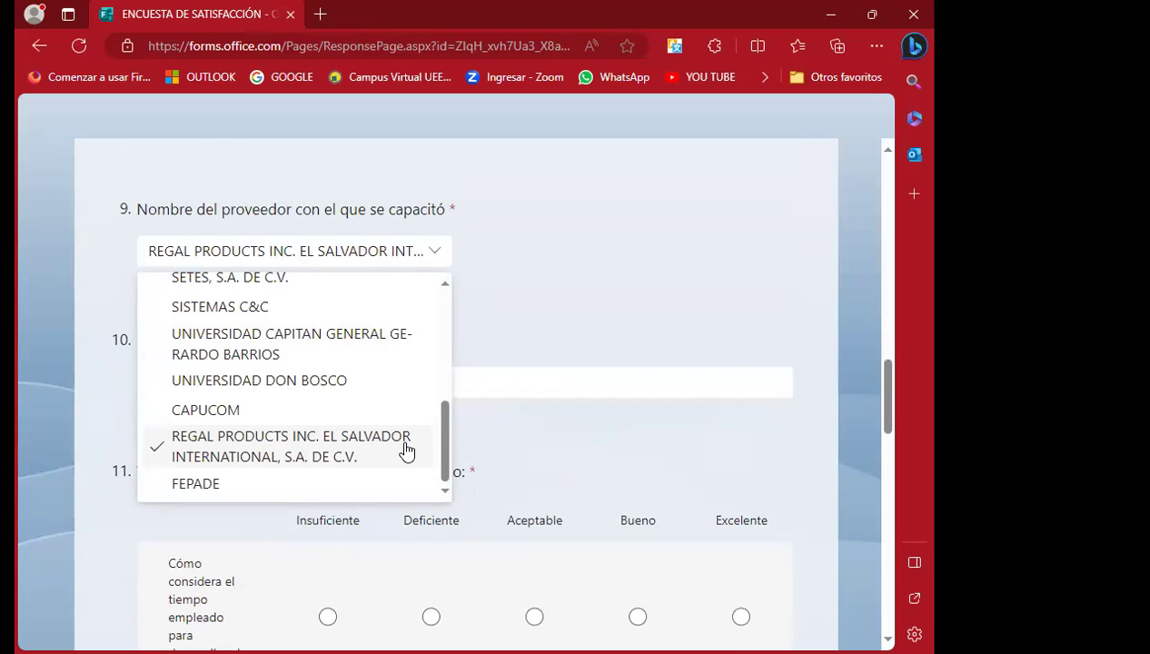
- Keep REGAL PRODUCTS as provider and enter EXCEL AVANZADO as the question 10 course name
click(516, 310)
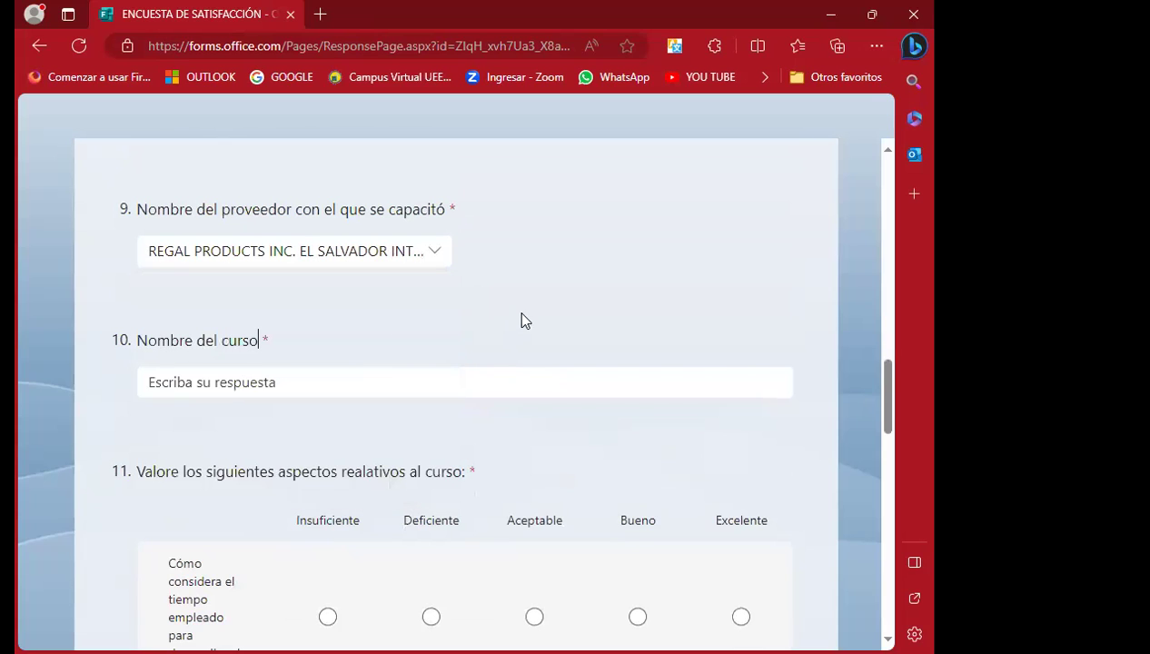
scroll(246, 345, down, 1)
click(184, 305)
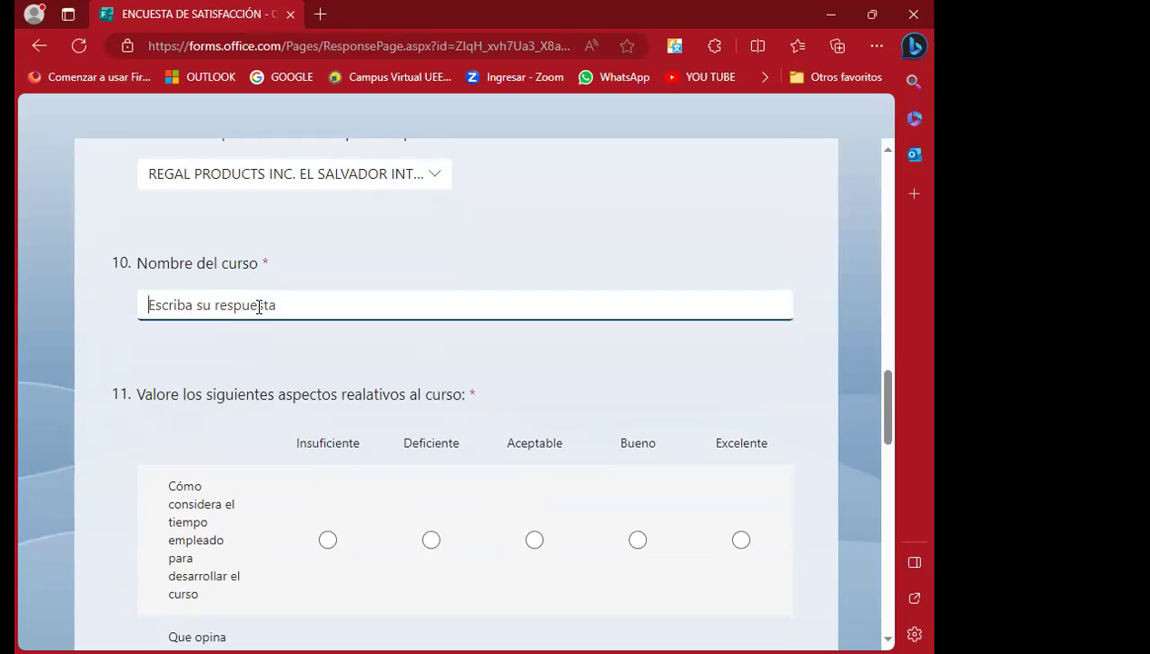
text(EXCEL AVANZADO)
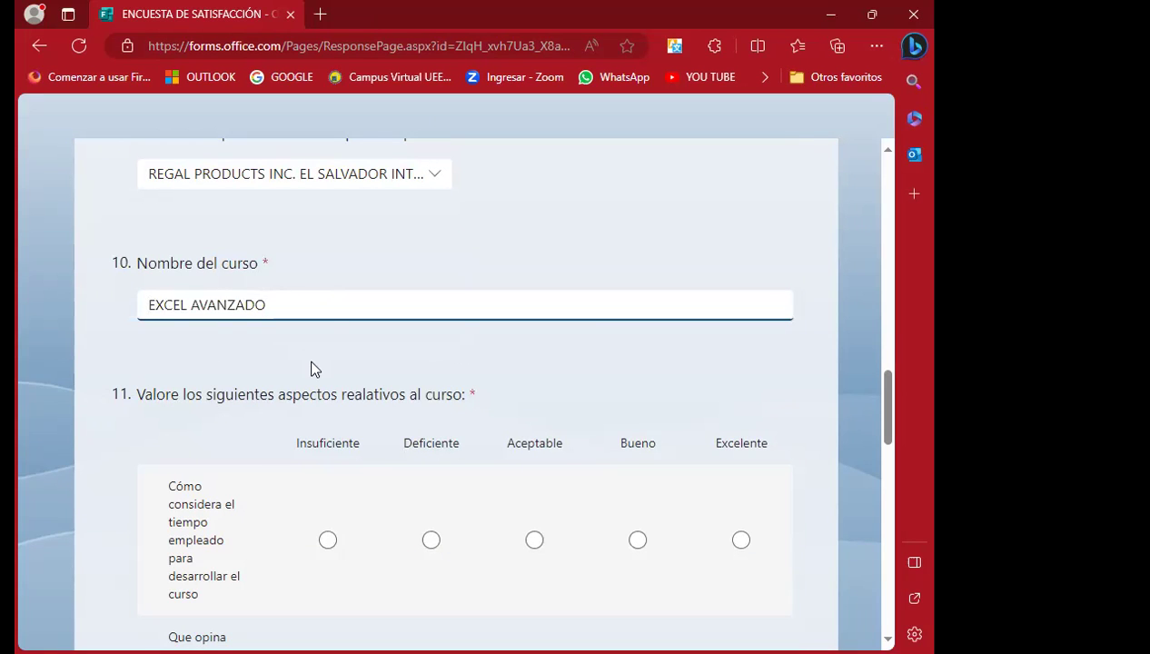
scroll(311, 367, down, 1)
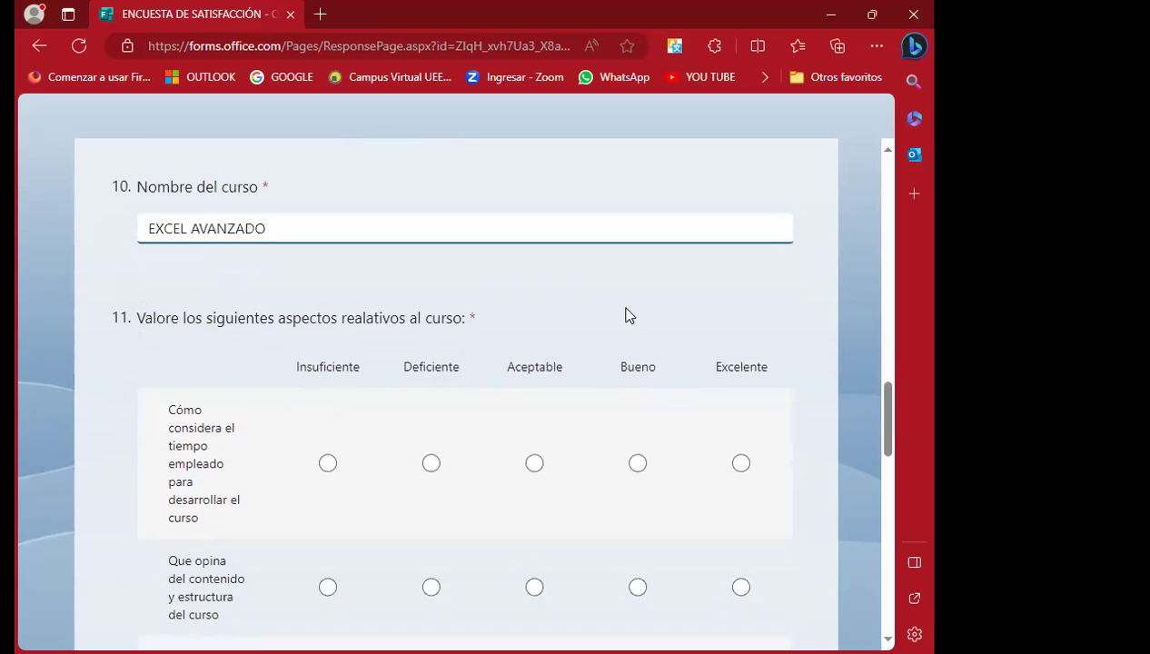
scroll(624, 313, down, 2)
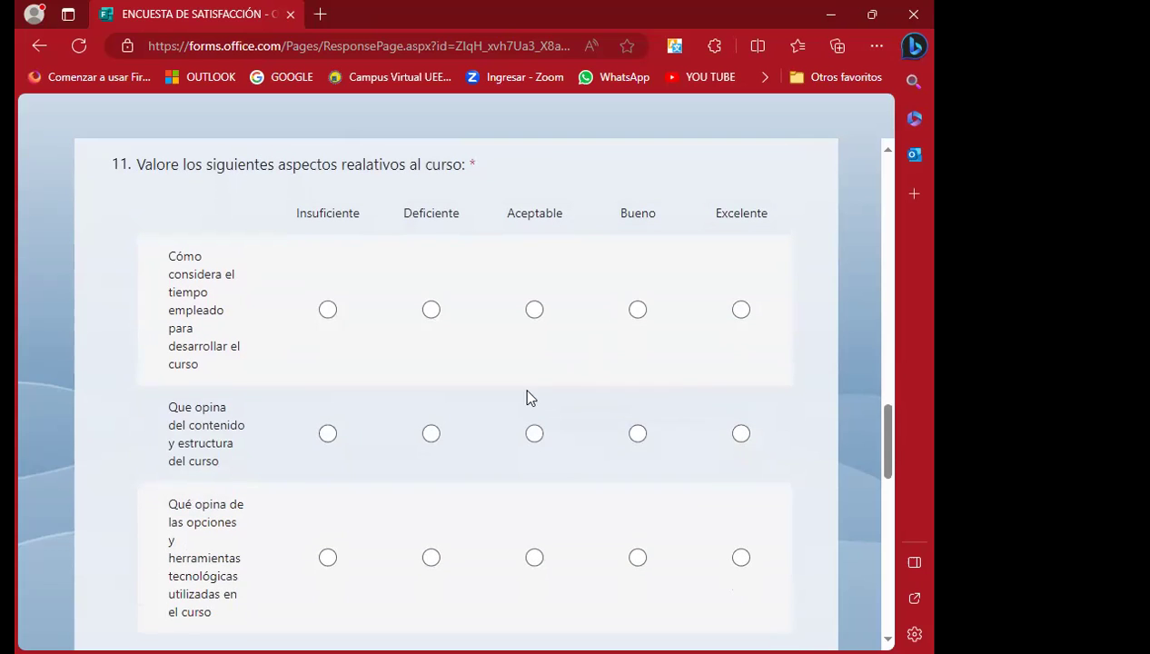
scroll(55, 390, down, 1)
scroll(97, 360, down, 1)
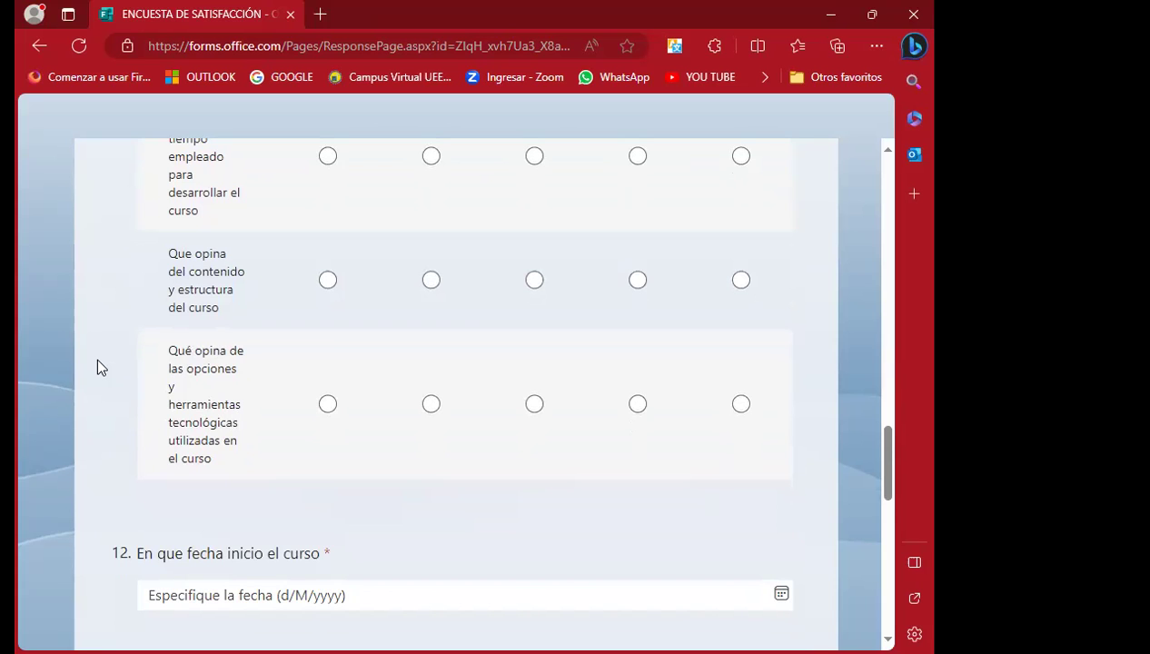
scroll(97, 361, up, 2)
scroll(98, 362, down, 3)
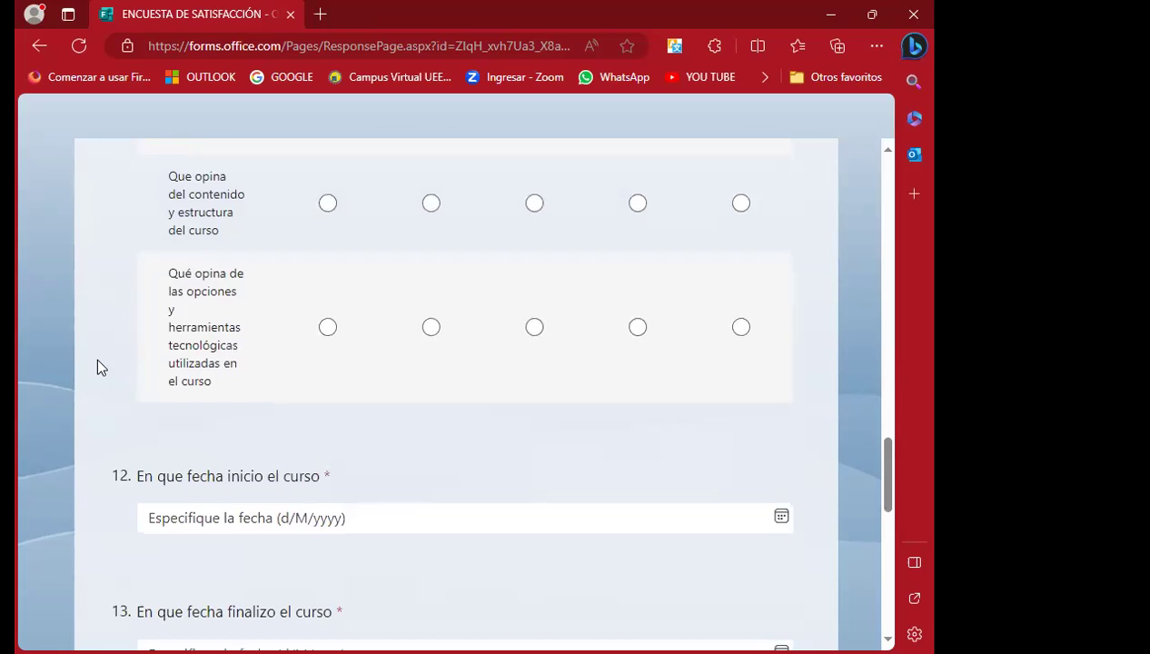
scroll(97, 361, down, 1)
scroll(97, 360, down, 1)
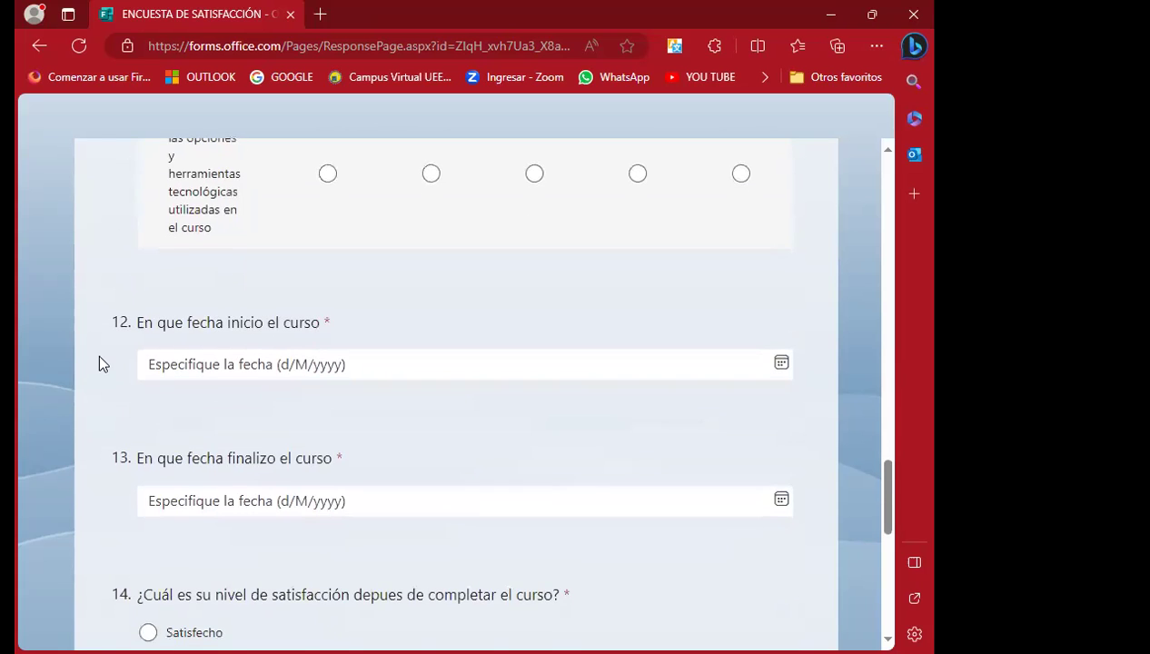
scroll(99, 352, down, 1)
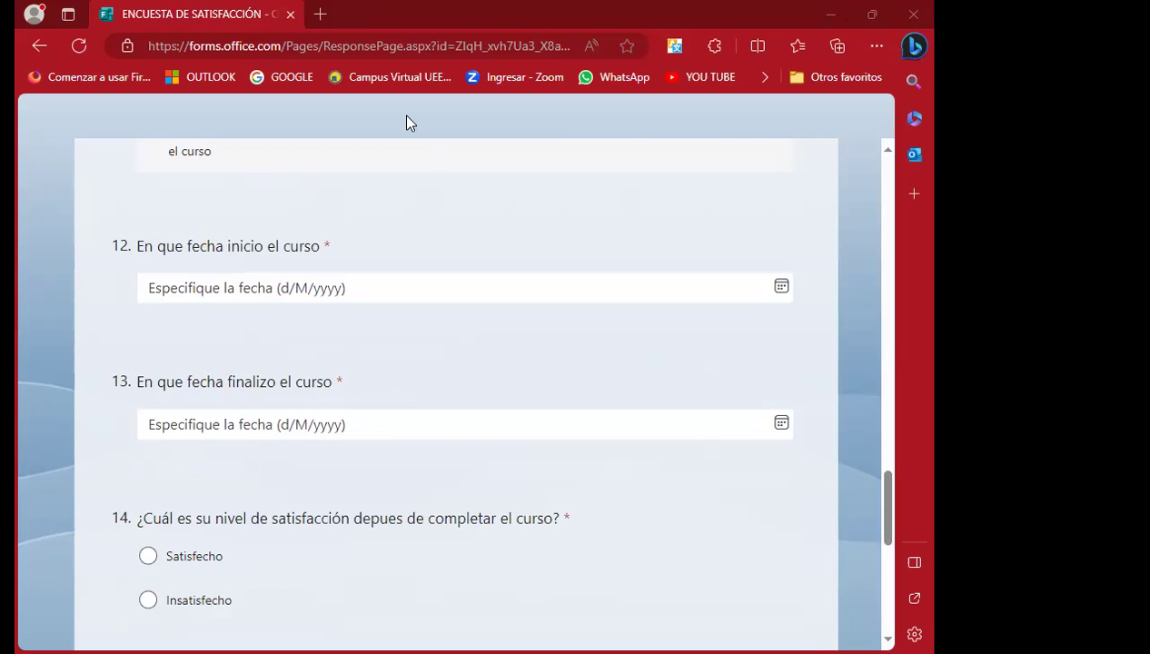
- Set the course start date to 7 September 2023
click(754, 286)
click(261, 327)
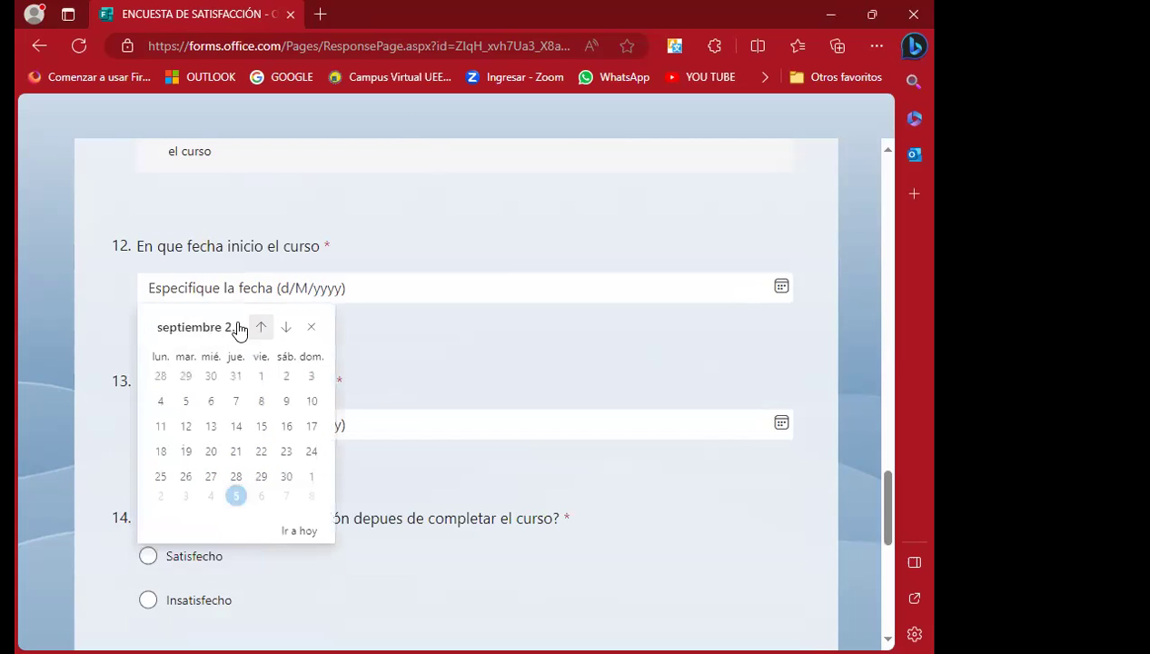
click(236, 409)
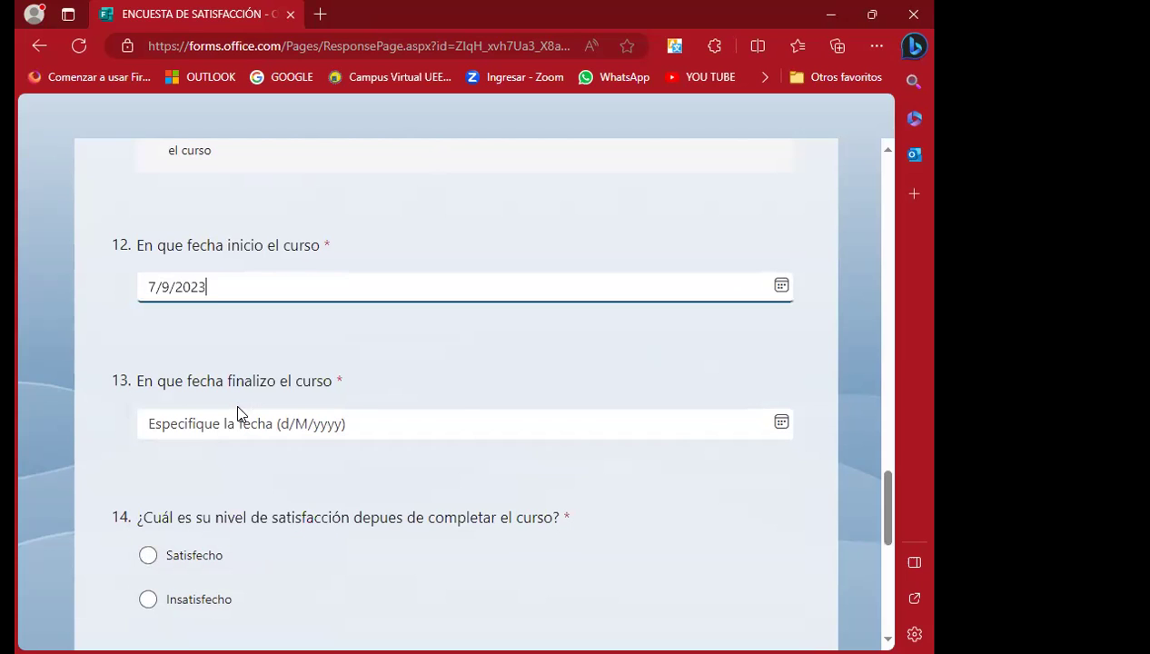
- Set the course end date to 5 October 2023 and recheck the start date
click(785, 433)
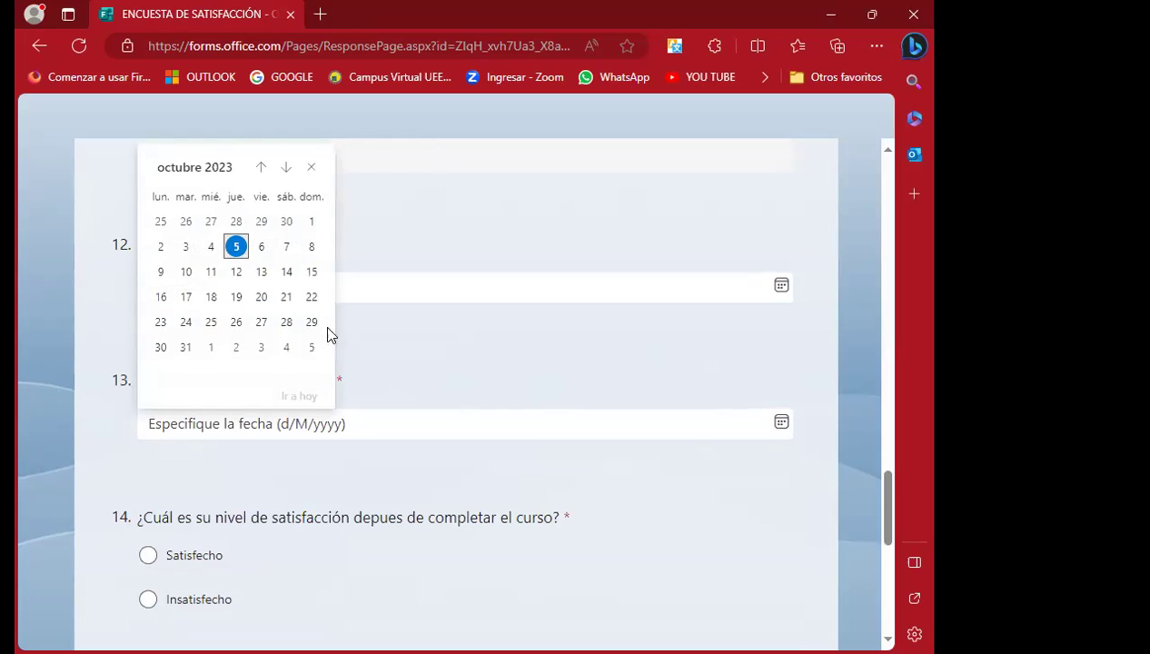
click(235, 255)
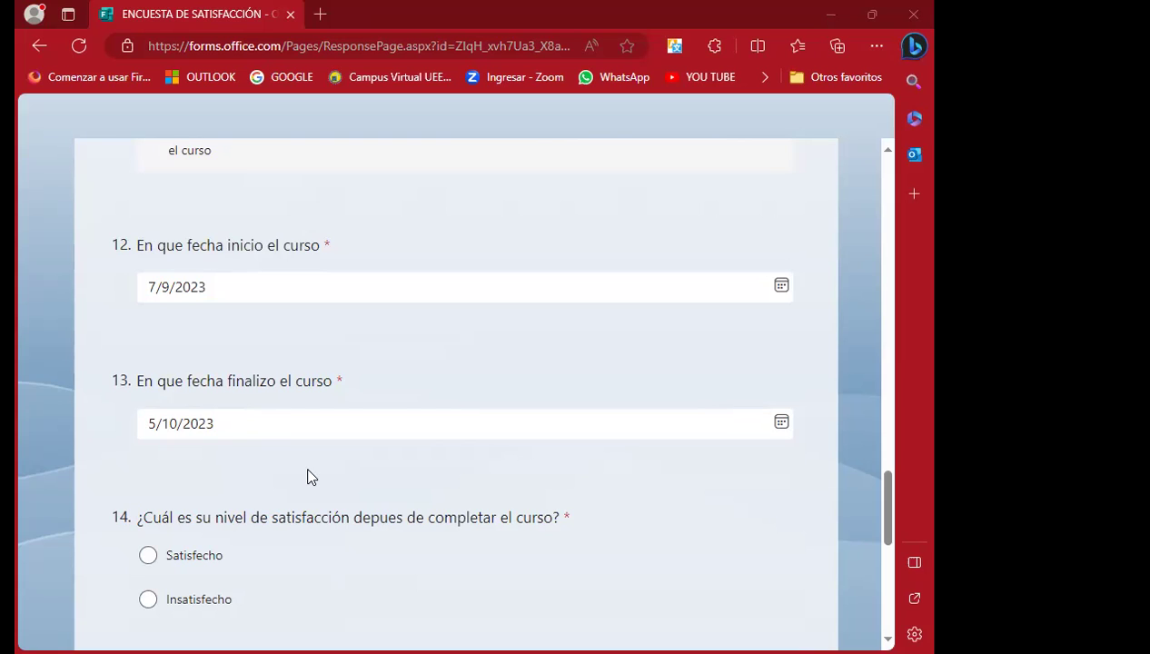
click(239, 285)
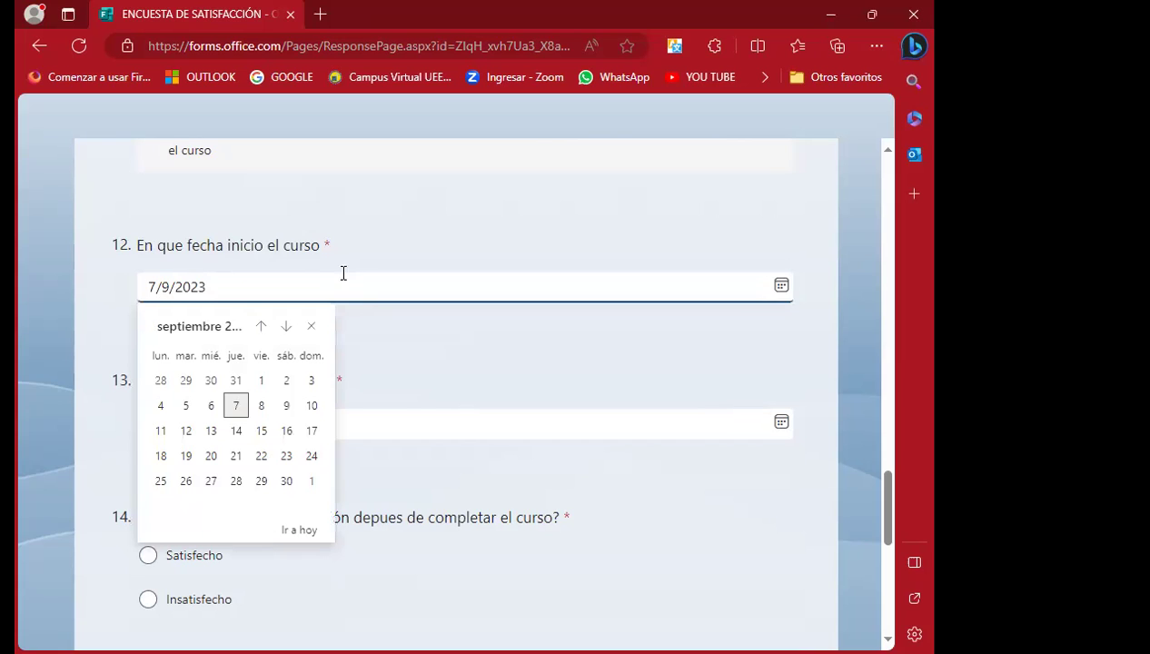
click(446, 338)
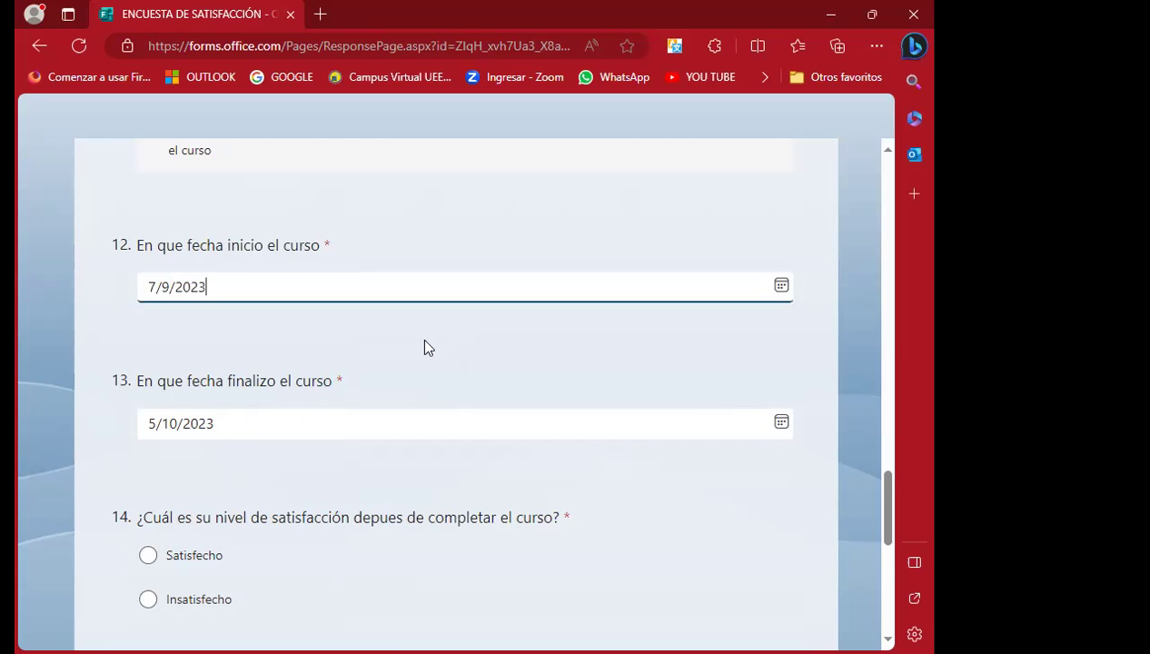
scroll(252, 336, down, 2)
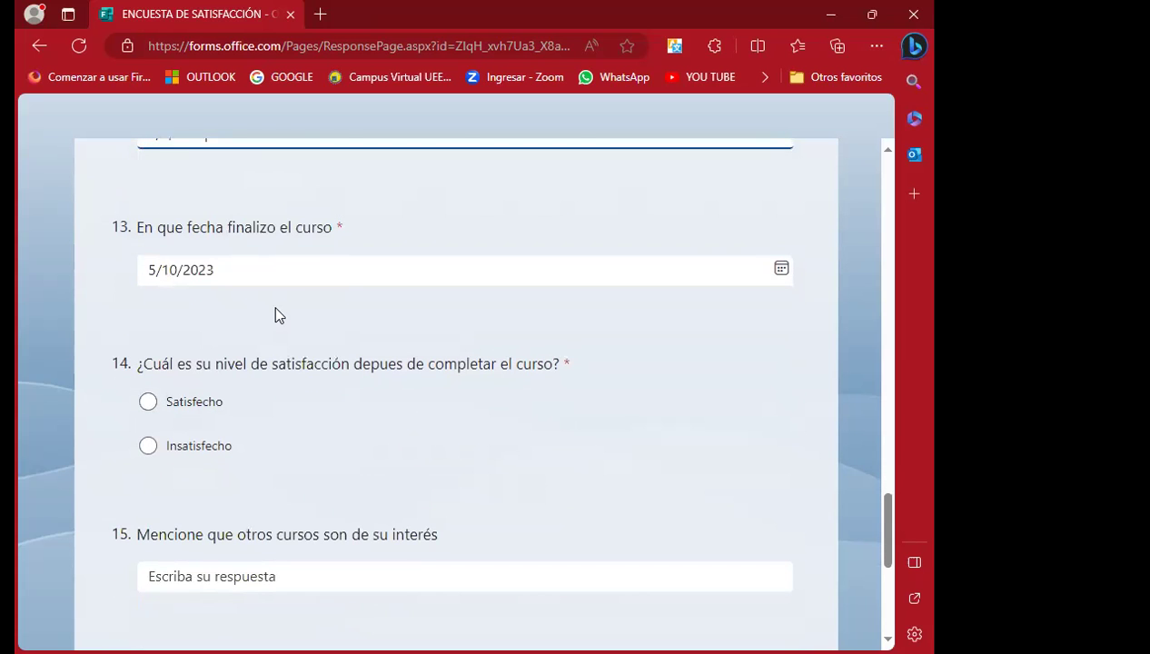
scroll(275, 310, down, 1)
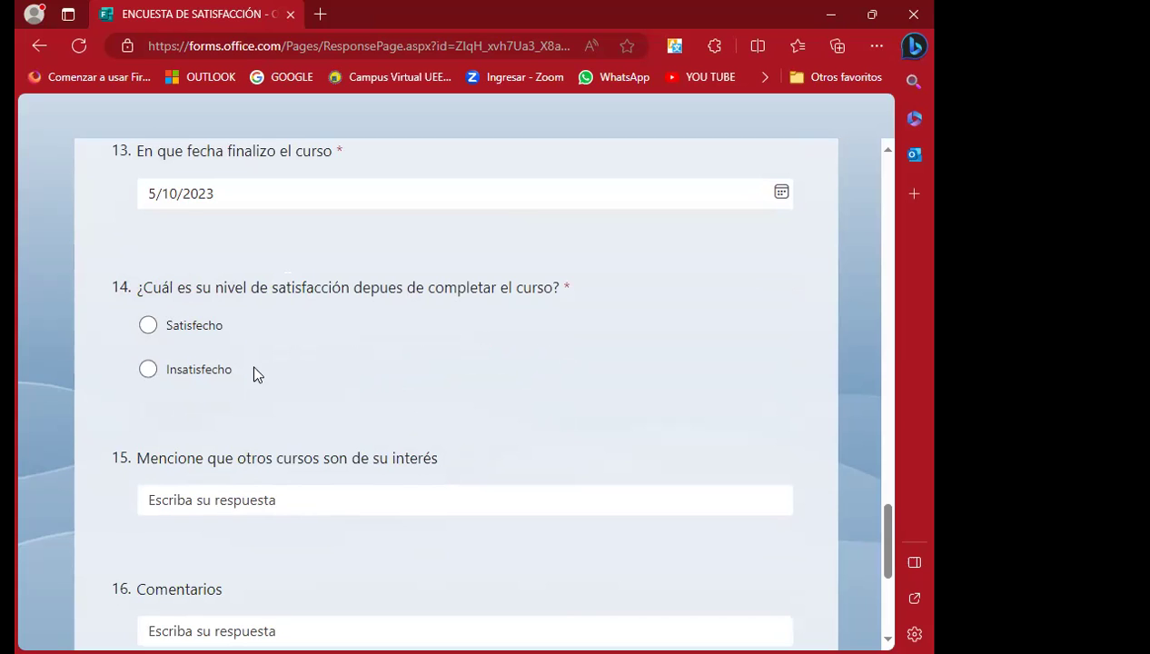
scroll(469, 354, down, 1)
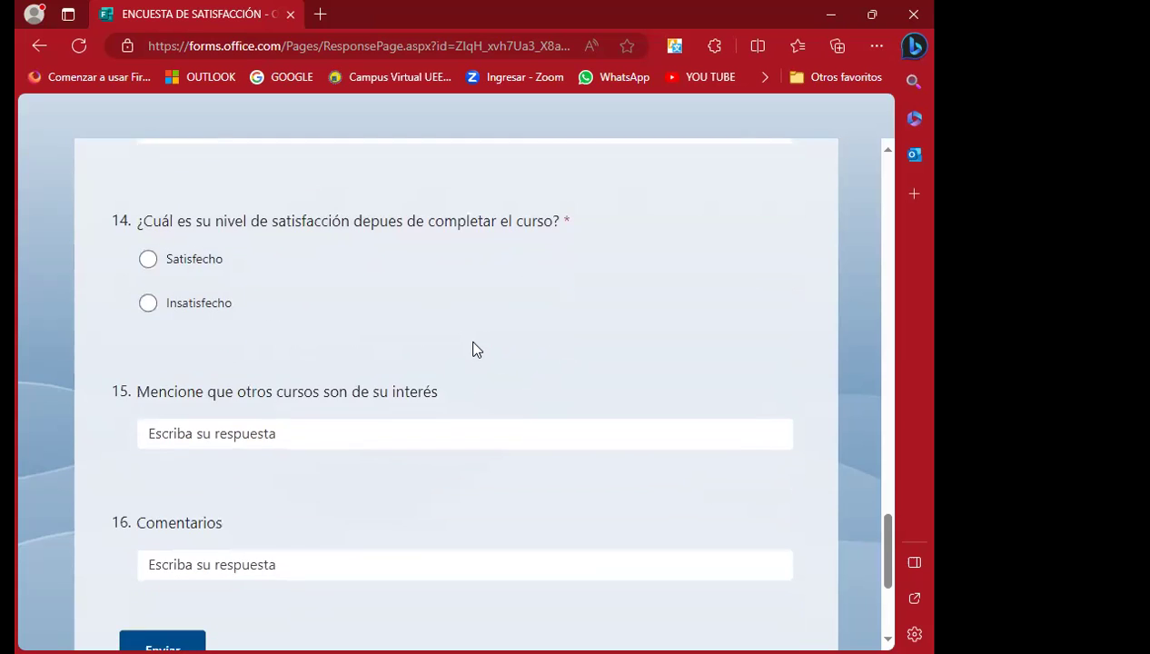
scroll(471, 345, down, 1)
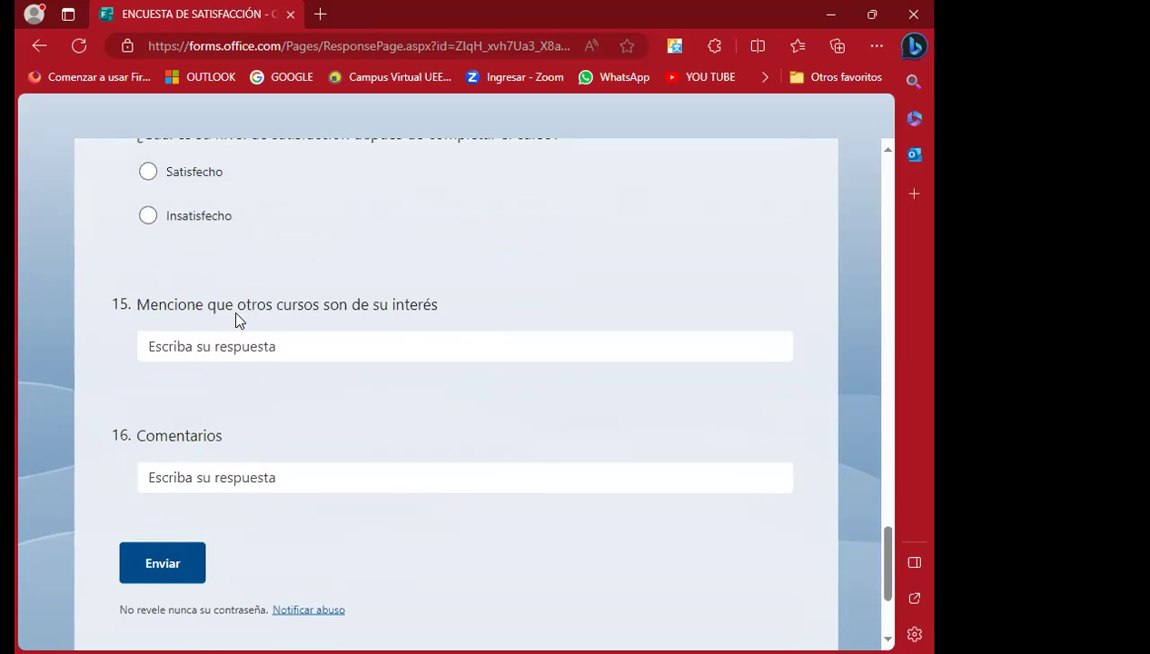
click(152, 347)
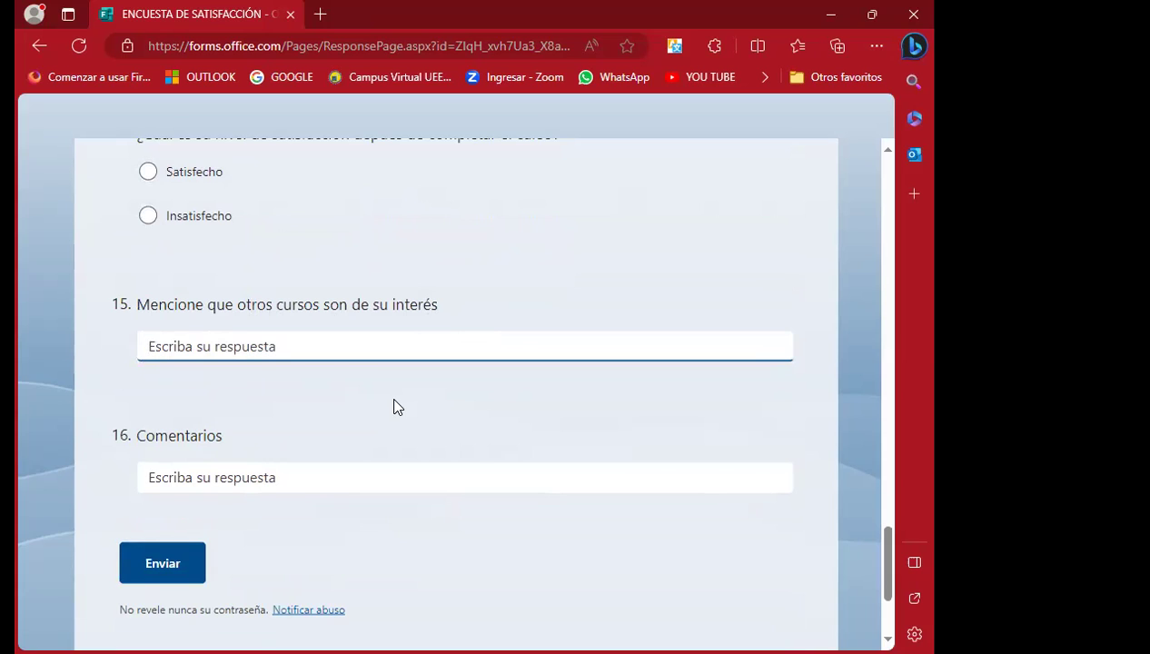
scroll(394, 406, down, 1)
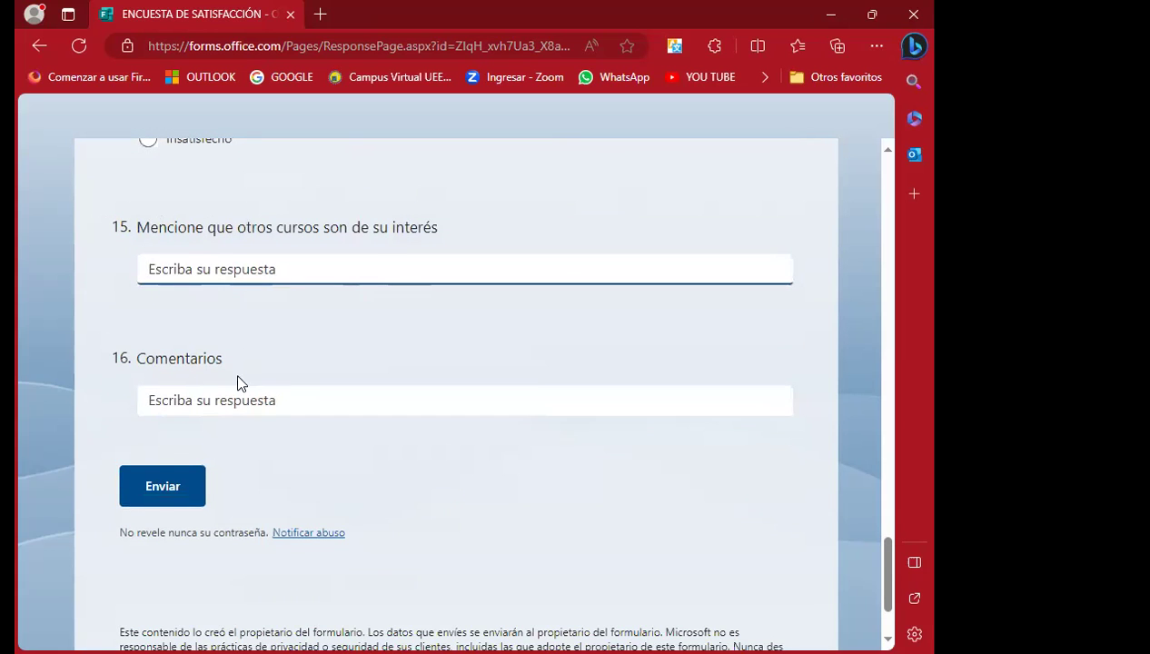
click(228, 396)
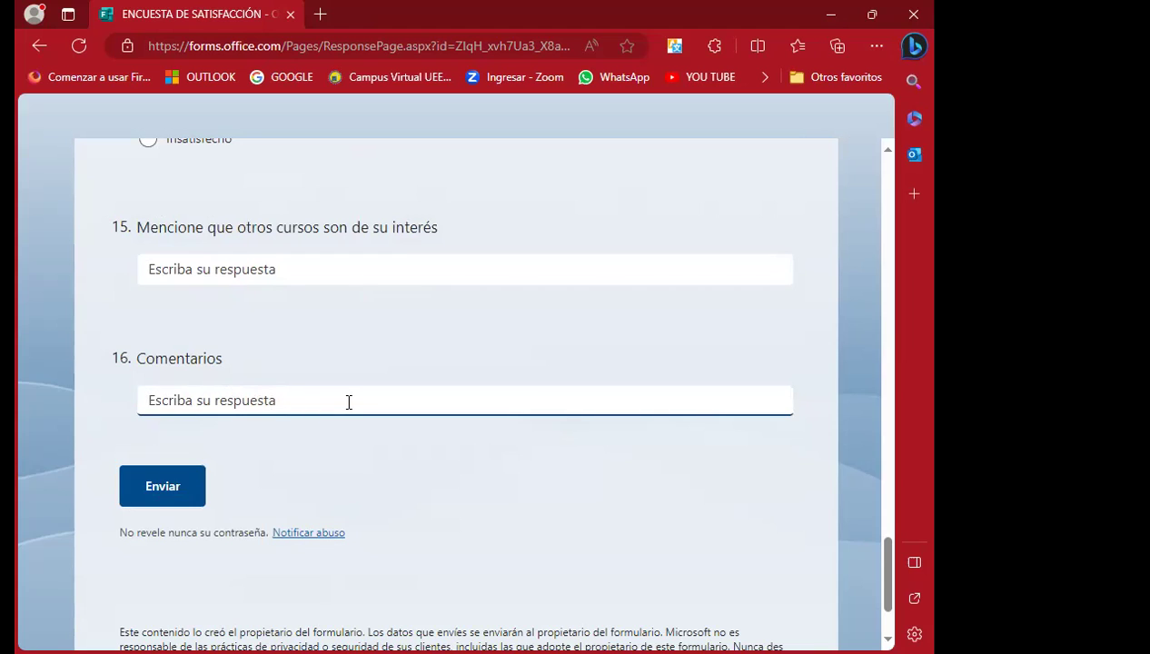
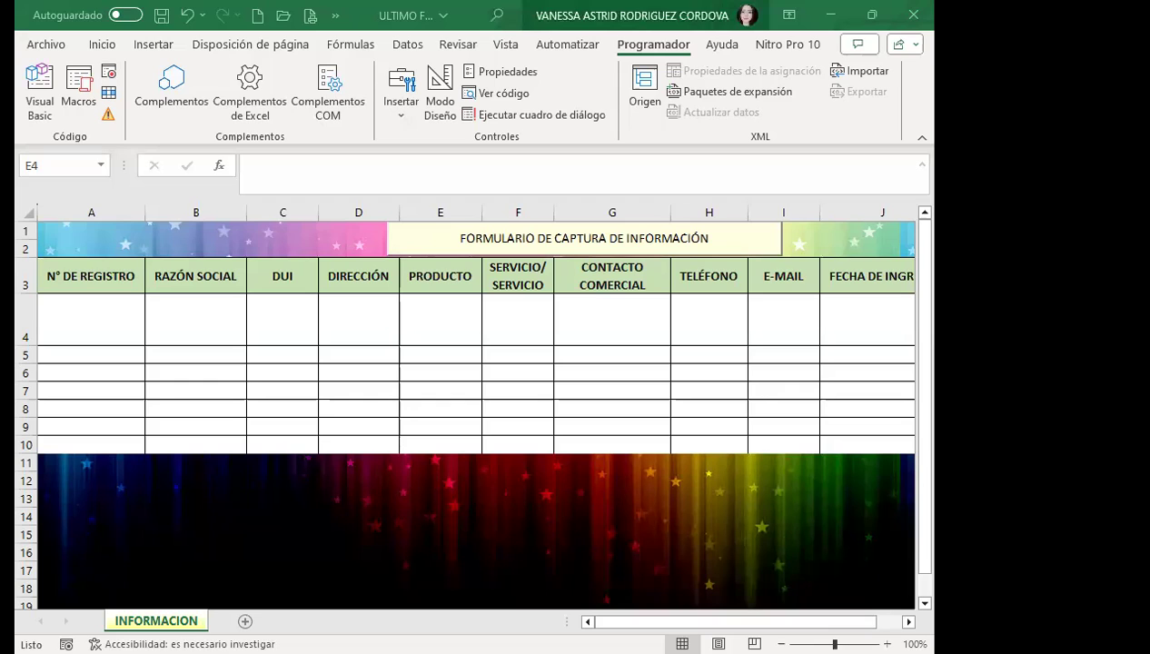
- Review the empty INFORMACION capture table and its headings, starting at N° DE REGISTRO
click(441, 324)
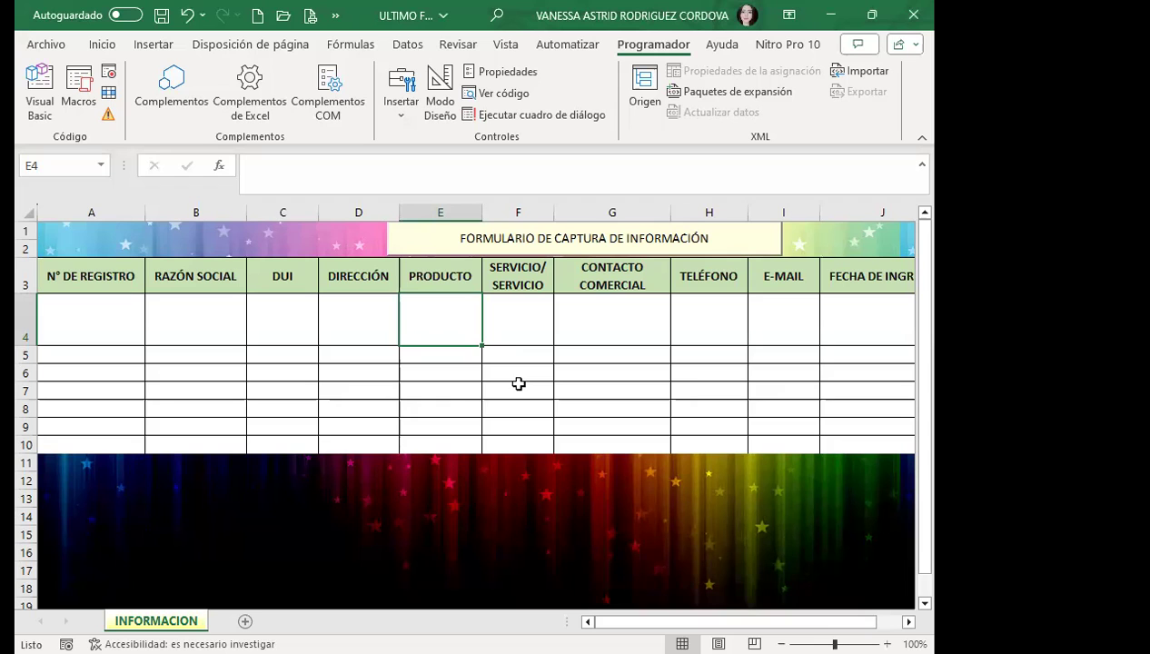
scroll(370, 429, down, 2)
scroll(233, 385, up, 1)
scroll(232, 385, up, 1)
click(56, 274)
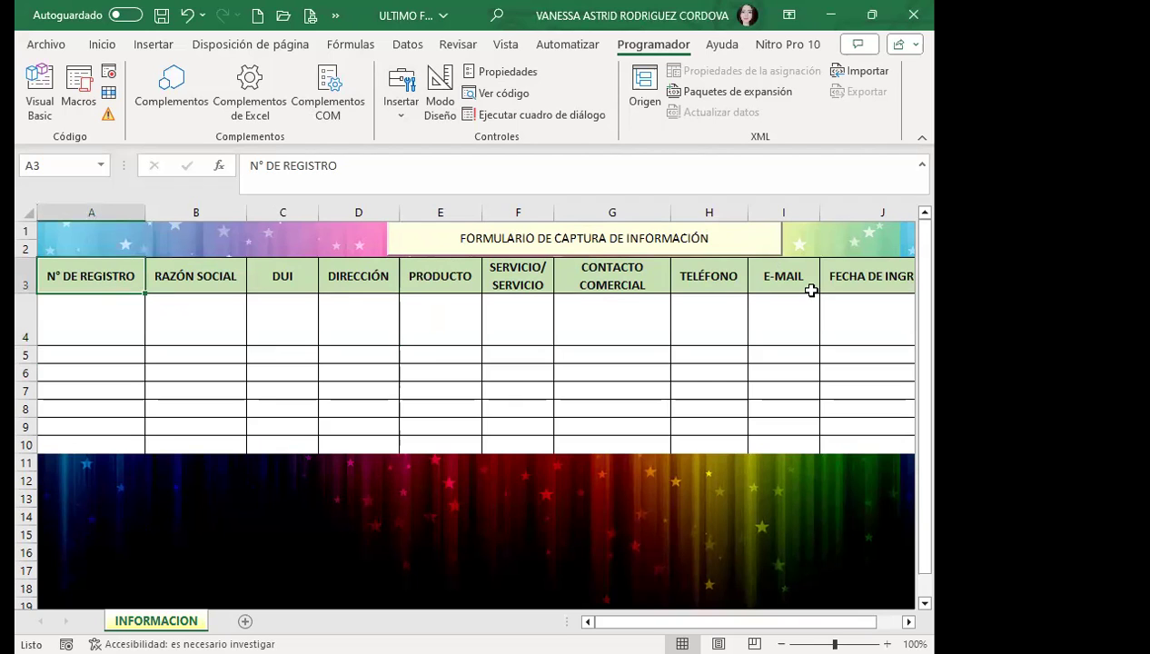
click(430, 353)
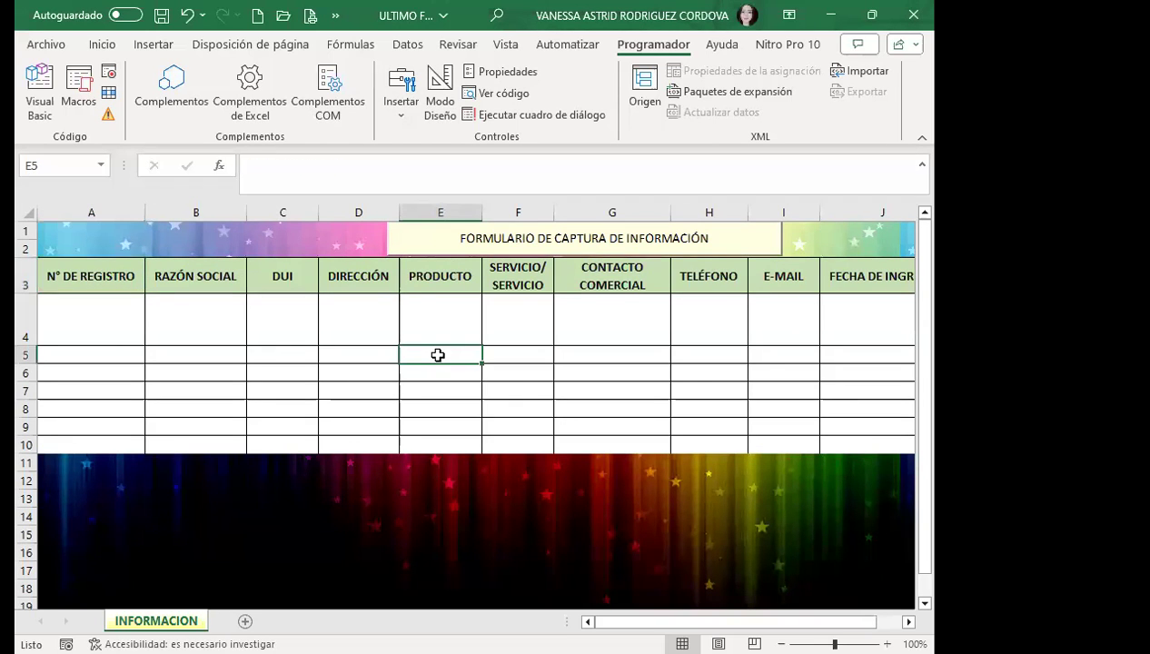
click(102, 274)
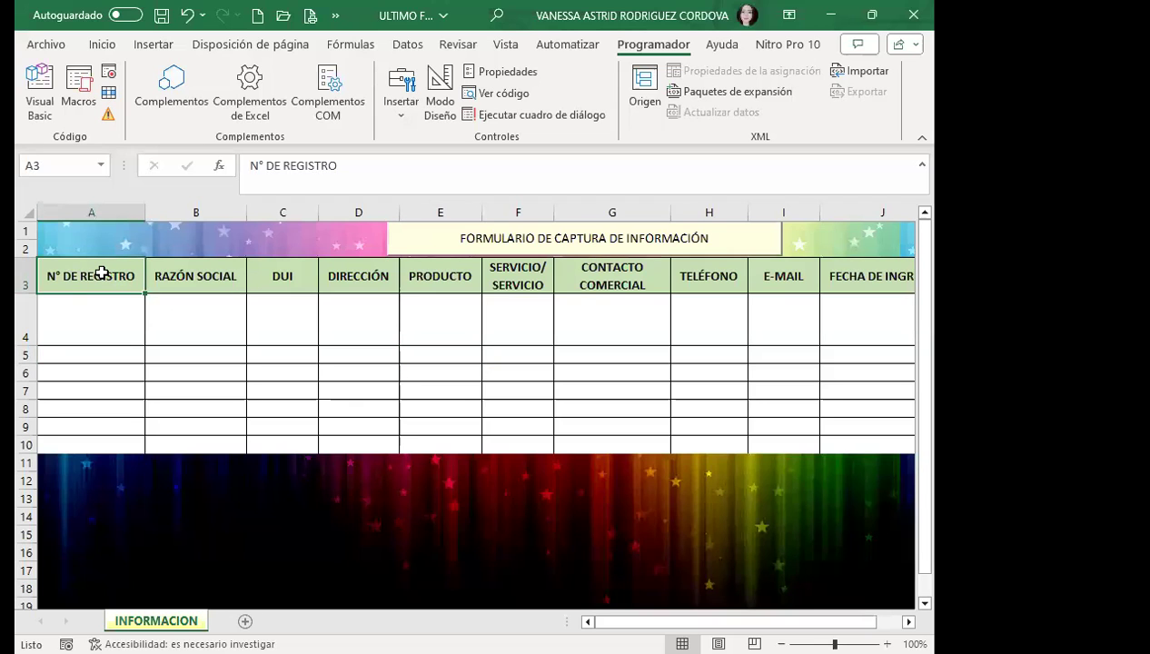
drag(101, 274, 699, 392)
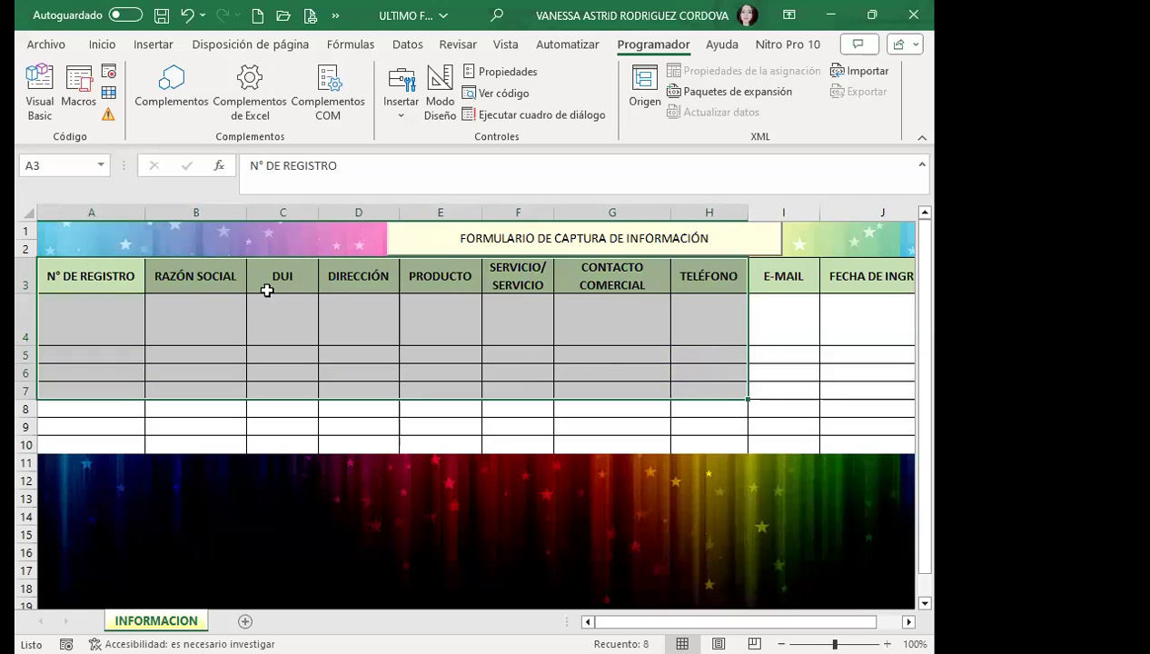
click(76, 284)
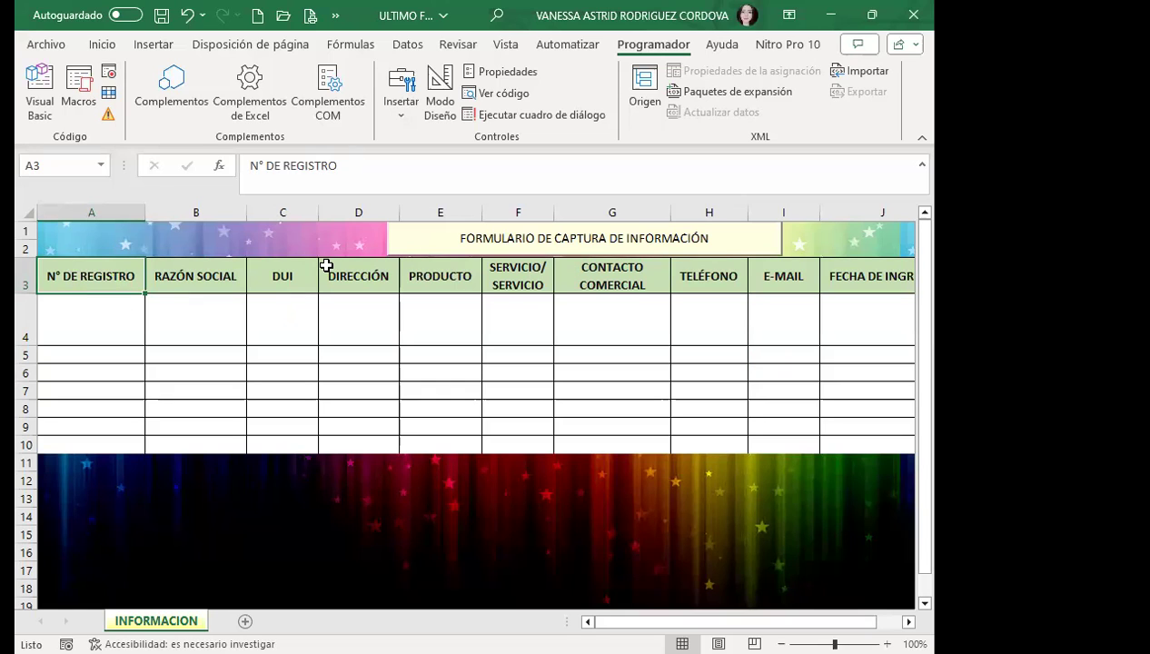
- Launch the data-capture form, test Register on the empty form, then cancel it
click(543, 247)
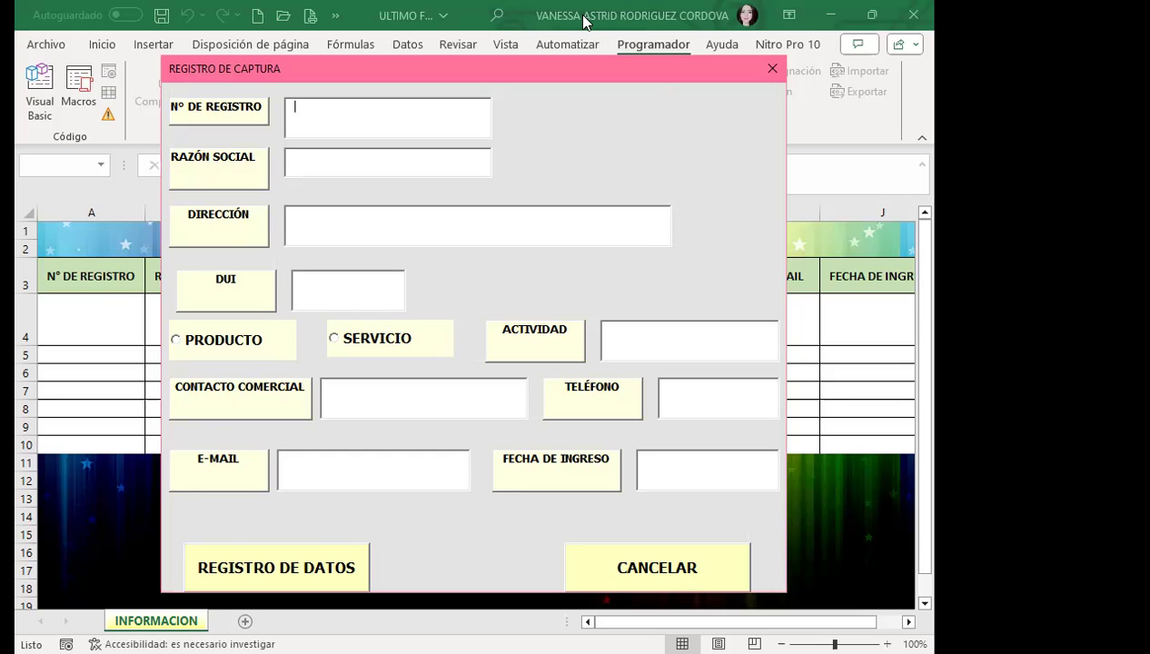
mouse_move(554, 68)
mouse_down()
mouse_move(473, 49)
mouse_move(451, 17)
mouse_up()
click(218, 513)
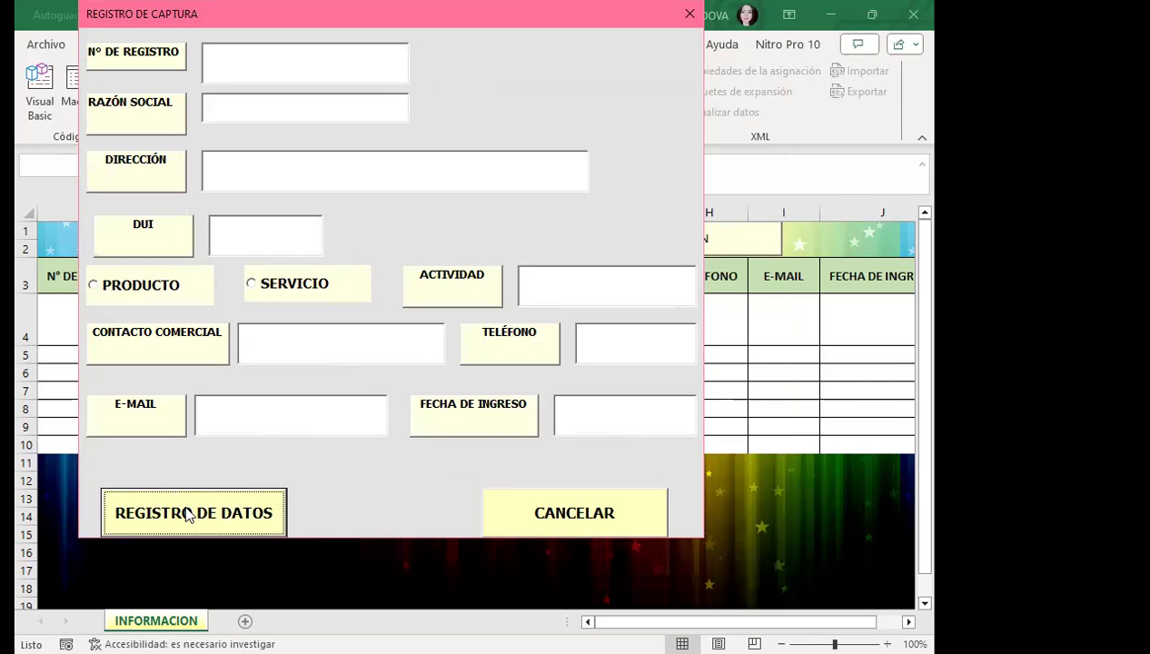
click(561, 511)
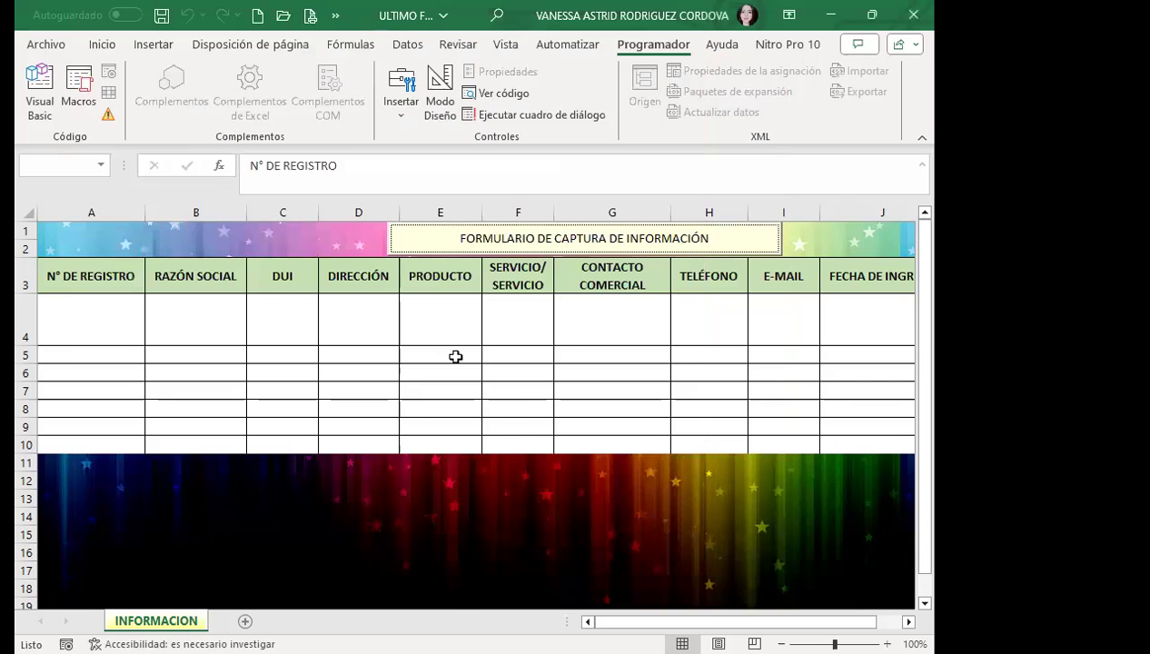
- Create the click procedure for UserForm1's REGISTRO DE DATOS button in the VBA editor
click(39, 90)
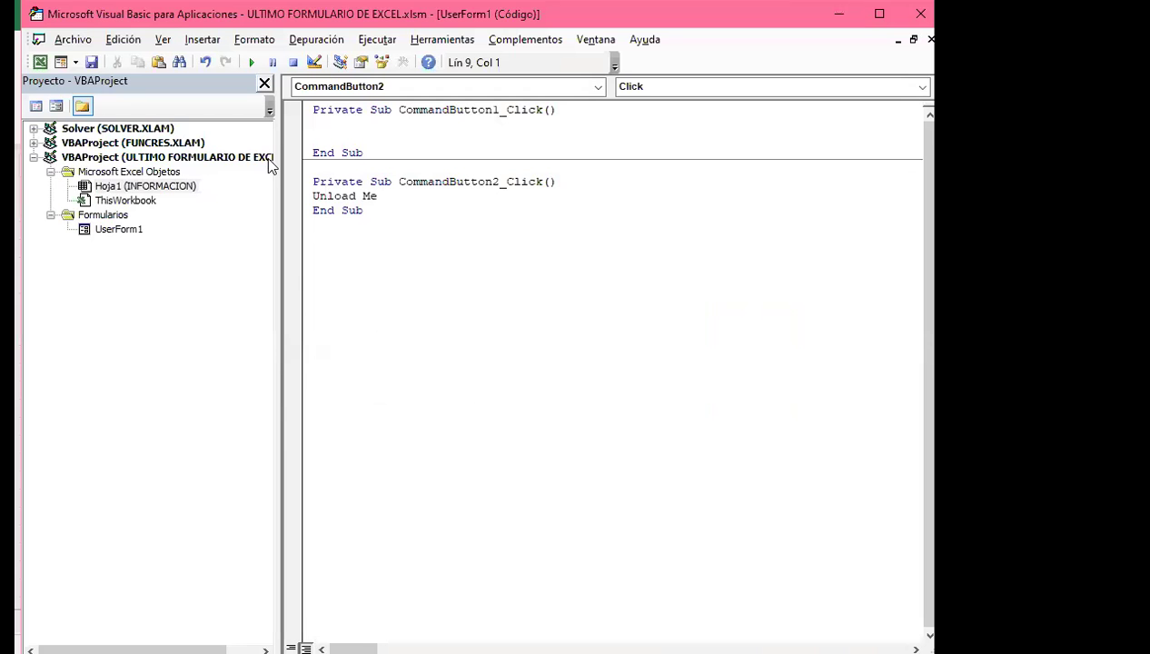
double_click(131, 229)
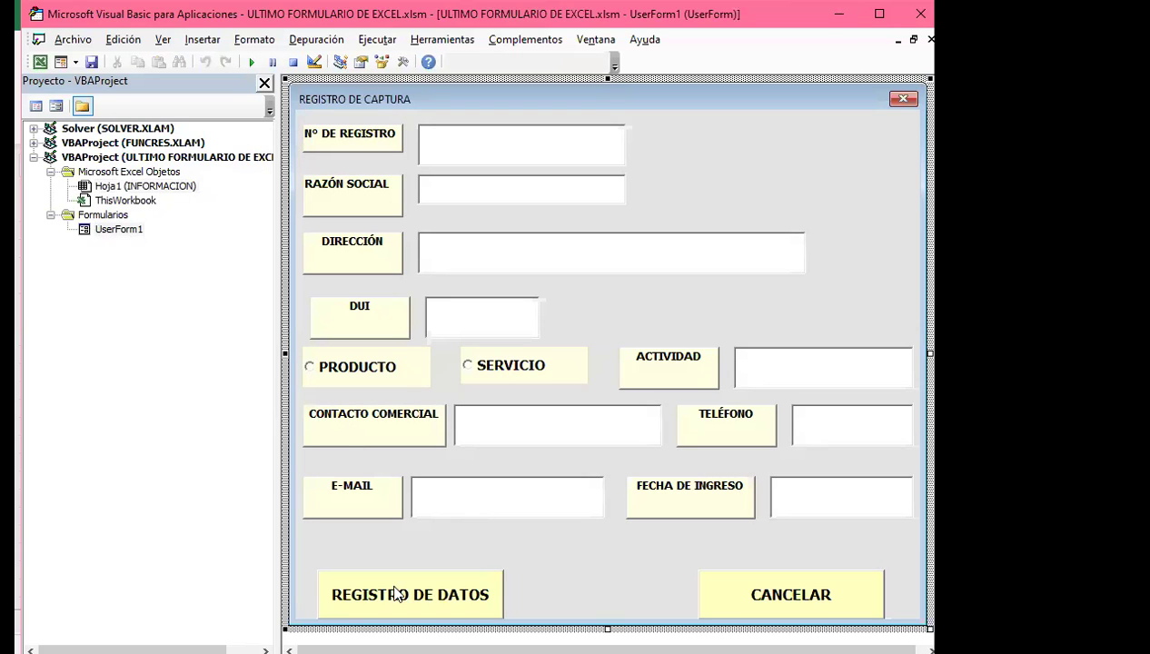
key(F5)
double_click(393, 594)
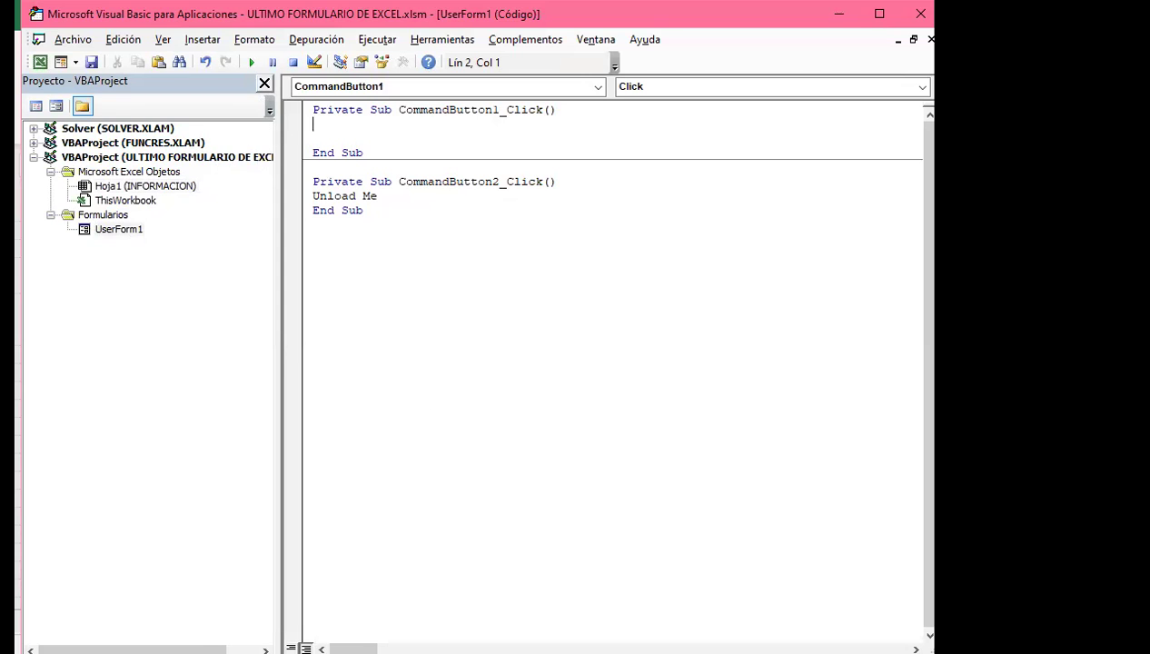
- Paste the Cells(x, n) = TextBox code into the procedure, save, and close the editor
key(F5)
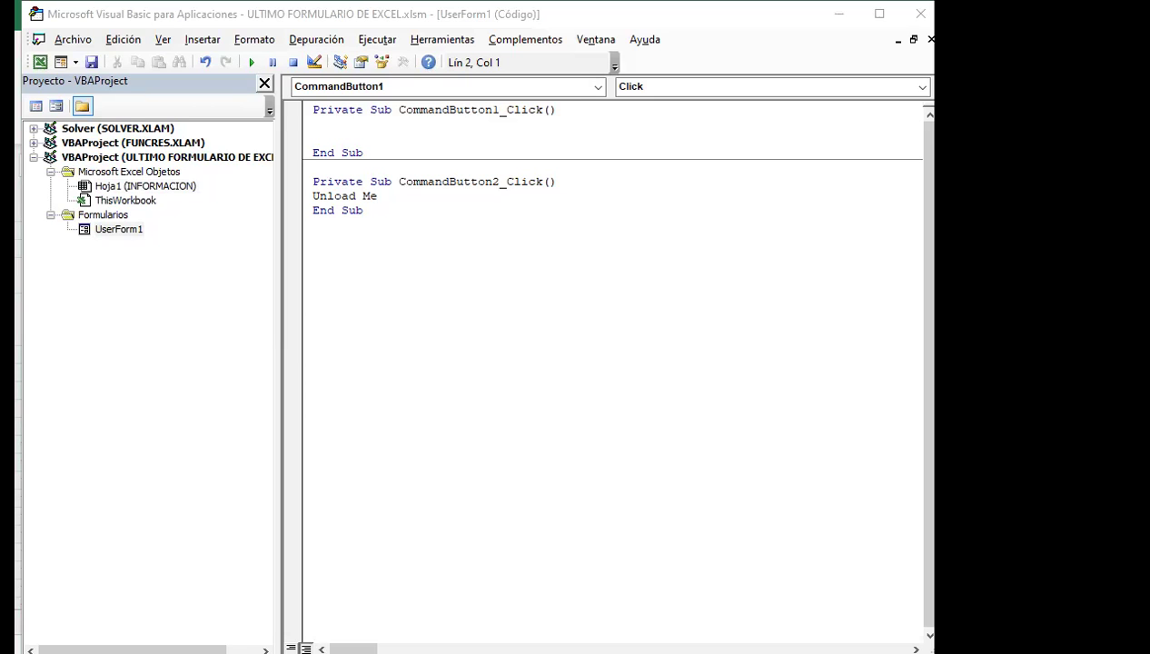
text(x = 4 + CInt(TextBox1.Text) - 1 Cells(x, 1) = TextBox1.Text Cells(x, 2) = TextBox2.Text Cells(x, 3) = TextBox3.Text Cells(x, 4) = TextBox4.Text If OptionButton1.Value = True Then     Cells(x, 5) = OptionButton1.Caption End If If OptionButton2.Value = True Then     Cells(x, 5) = OptionButton2.Caption End If Cells (x, 6) = TextBox5.Text) Cells (x, 7) = TextBox6.Text) Cells (x, 8) = TextBox7.Text) Cells (x, 9) = TextBox8.Text) Cells (x, 10) = TextBox9.Text))
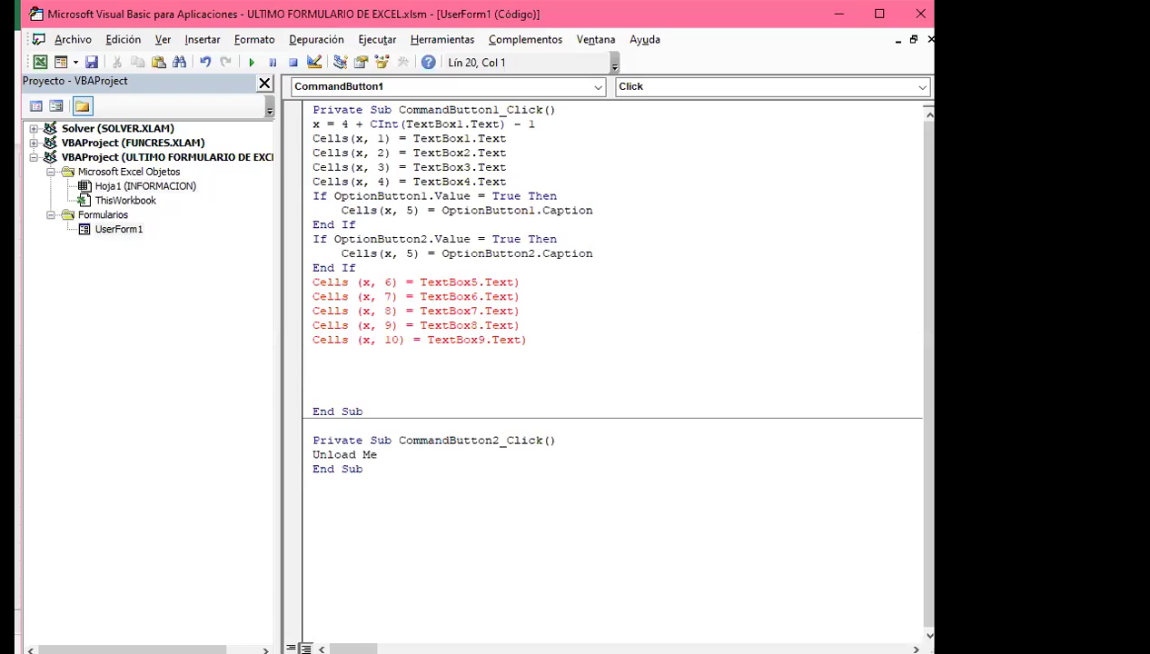
click(557, 109)
key(Return)
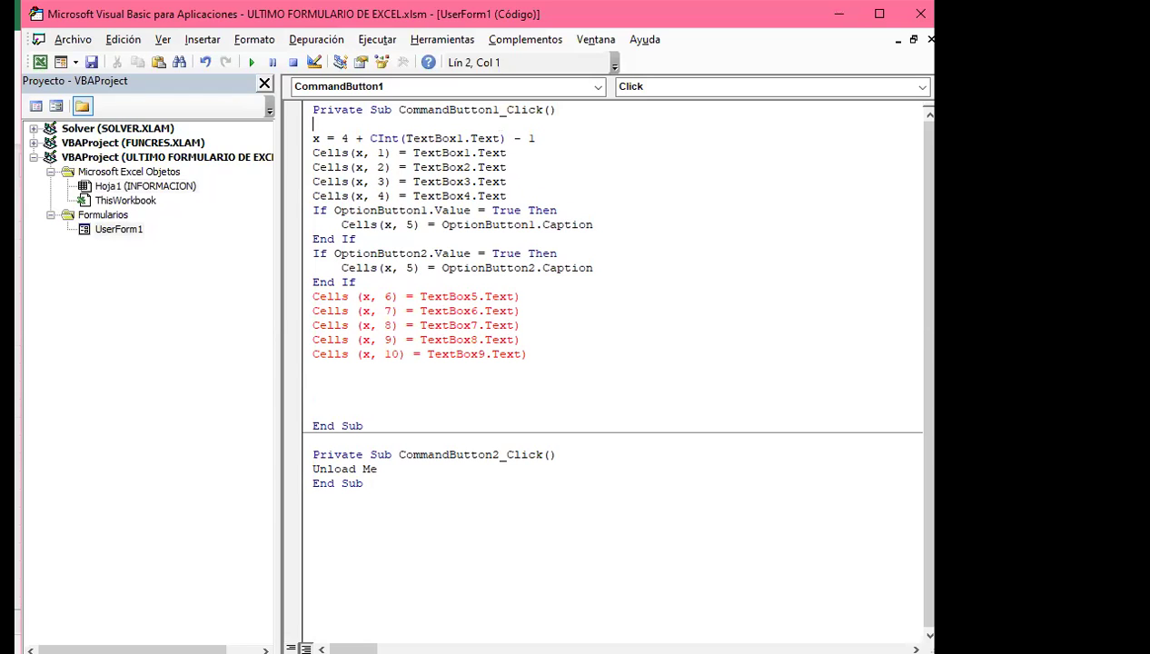
click(507, 167)
click(91, 62)
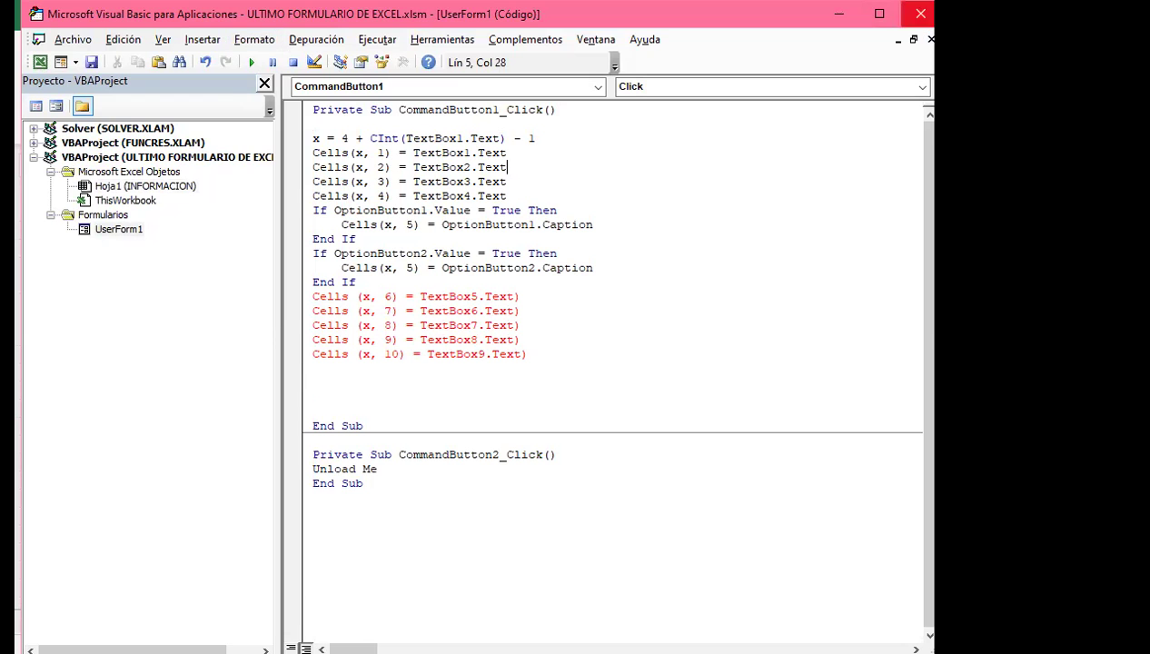
click(919, 14)
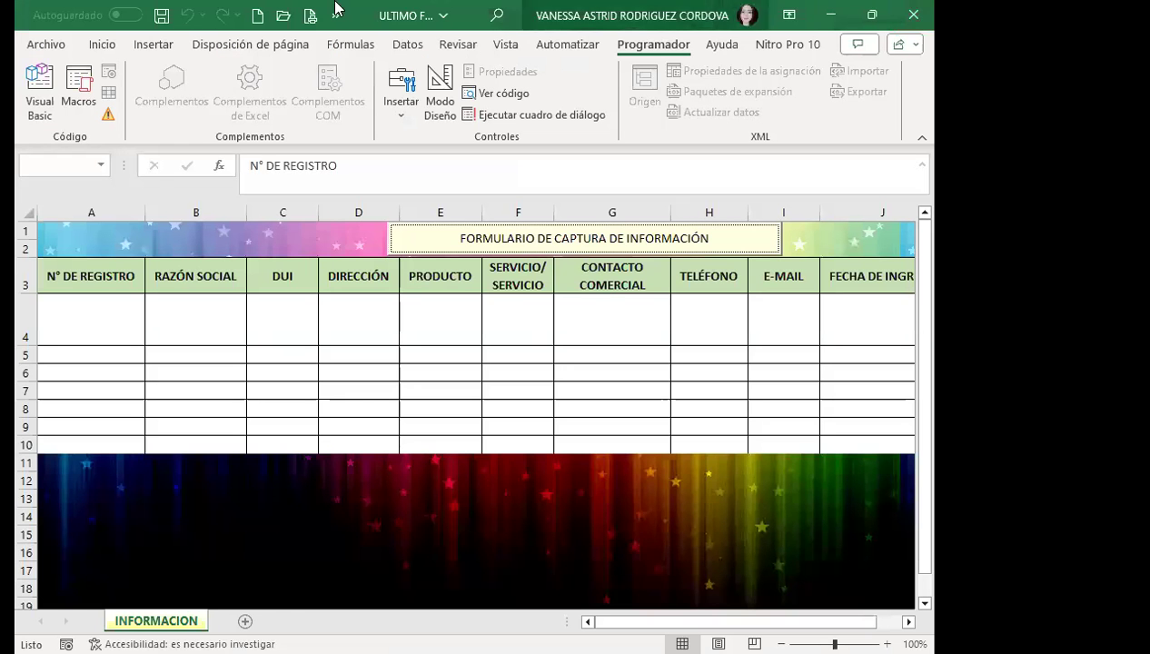
click(291, 288)
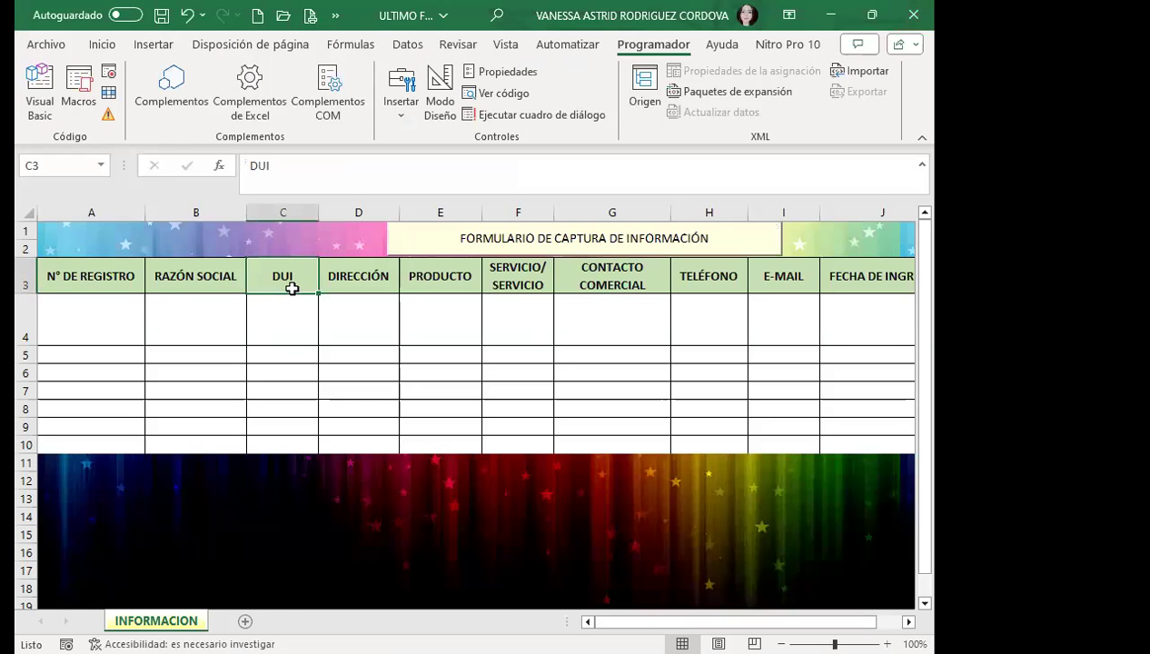
click(372, 331)
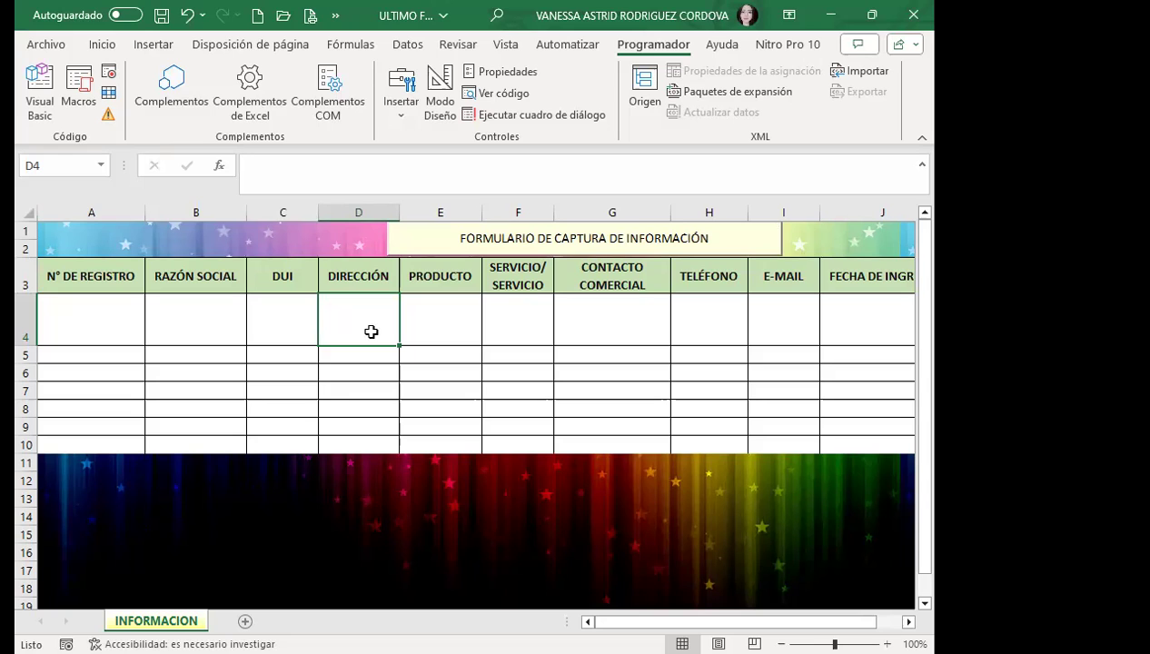
click(187, 15)
click(227, 246)
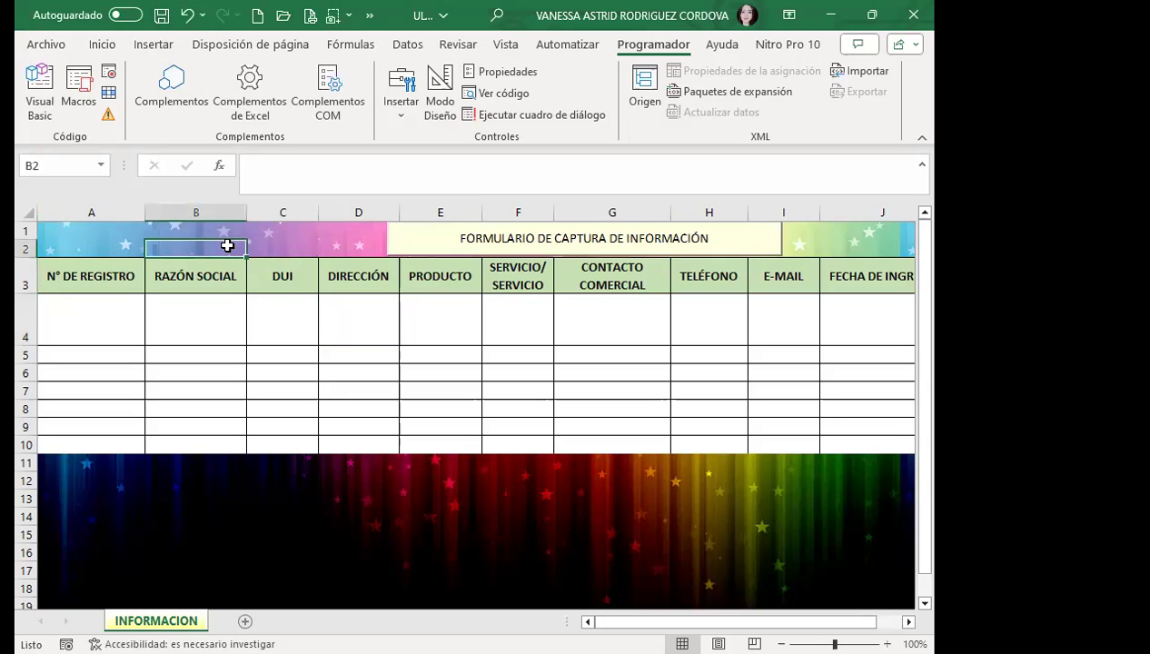